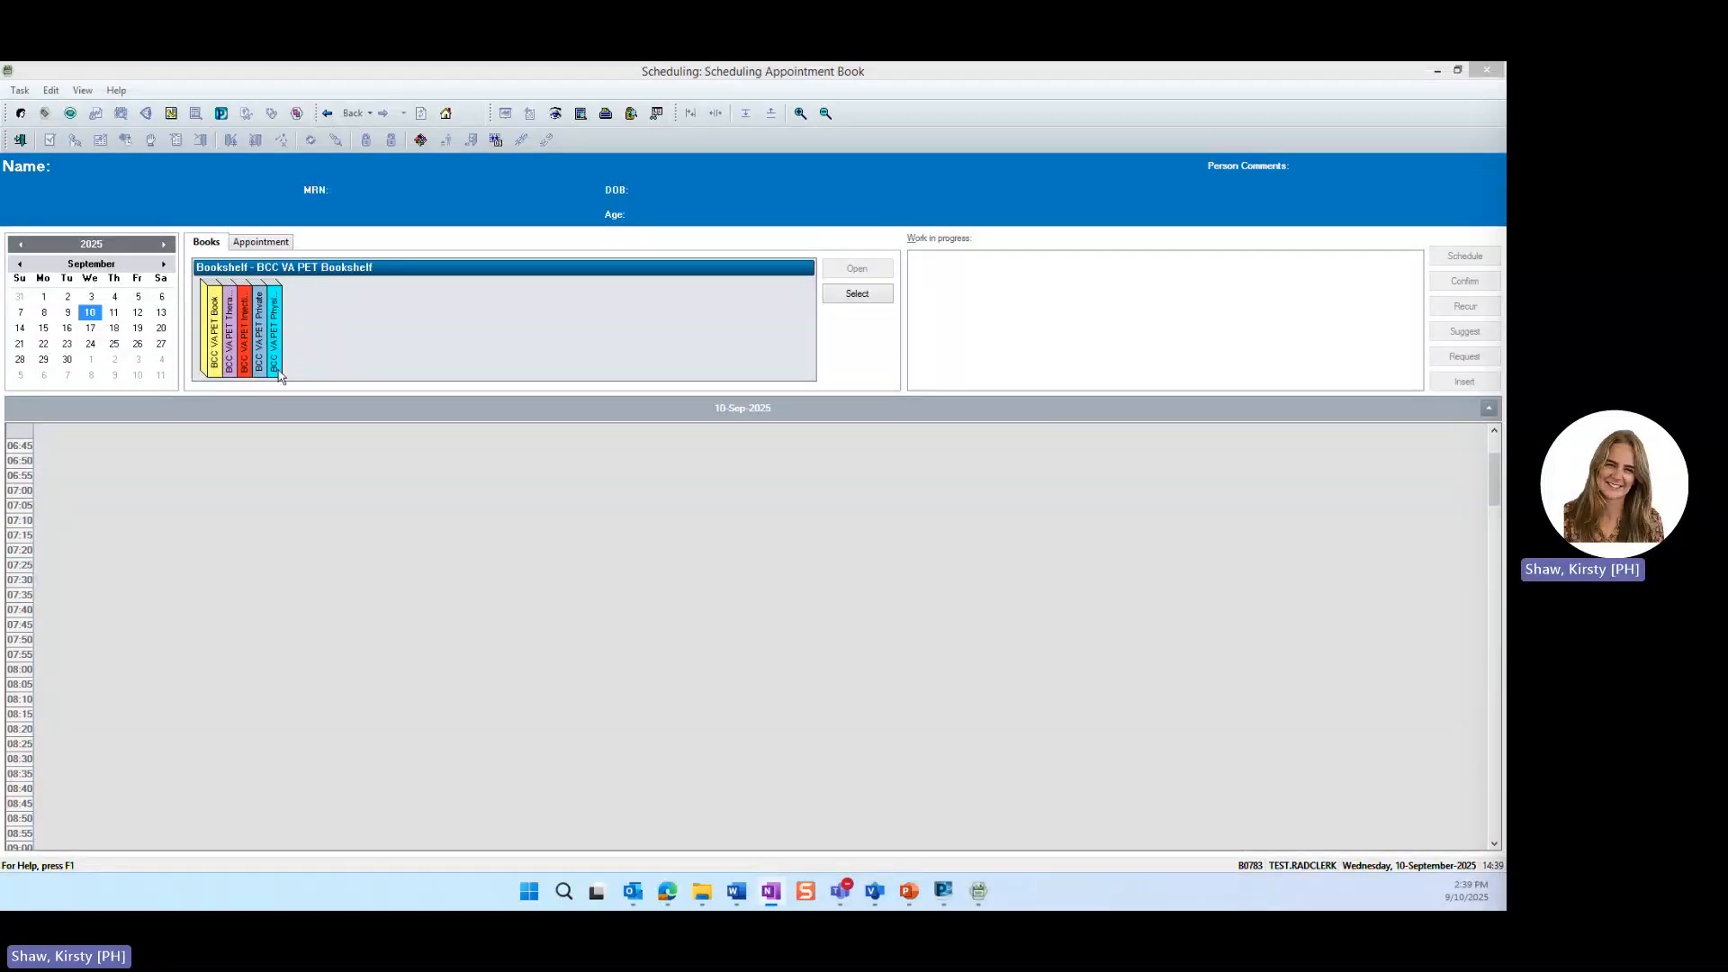
Step: Display the BCC VA PET Book for 10-Sep-2025 and view its morning scan slots
click(215, 365)
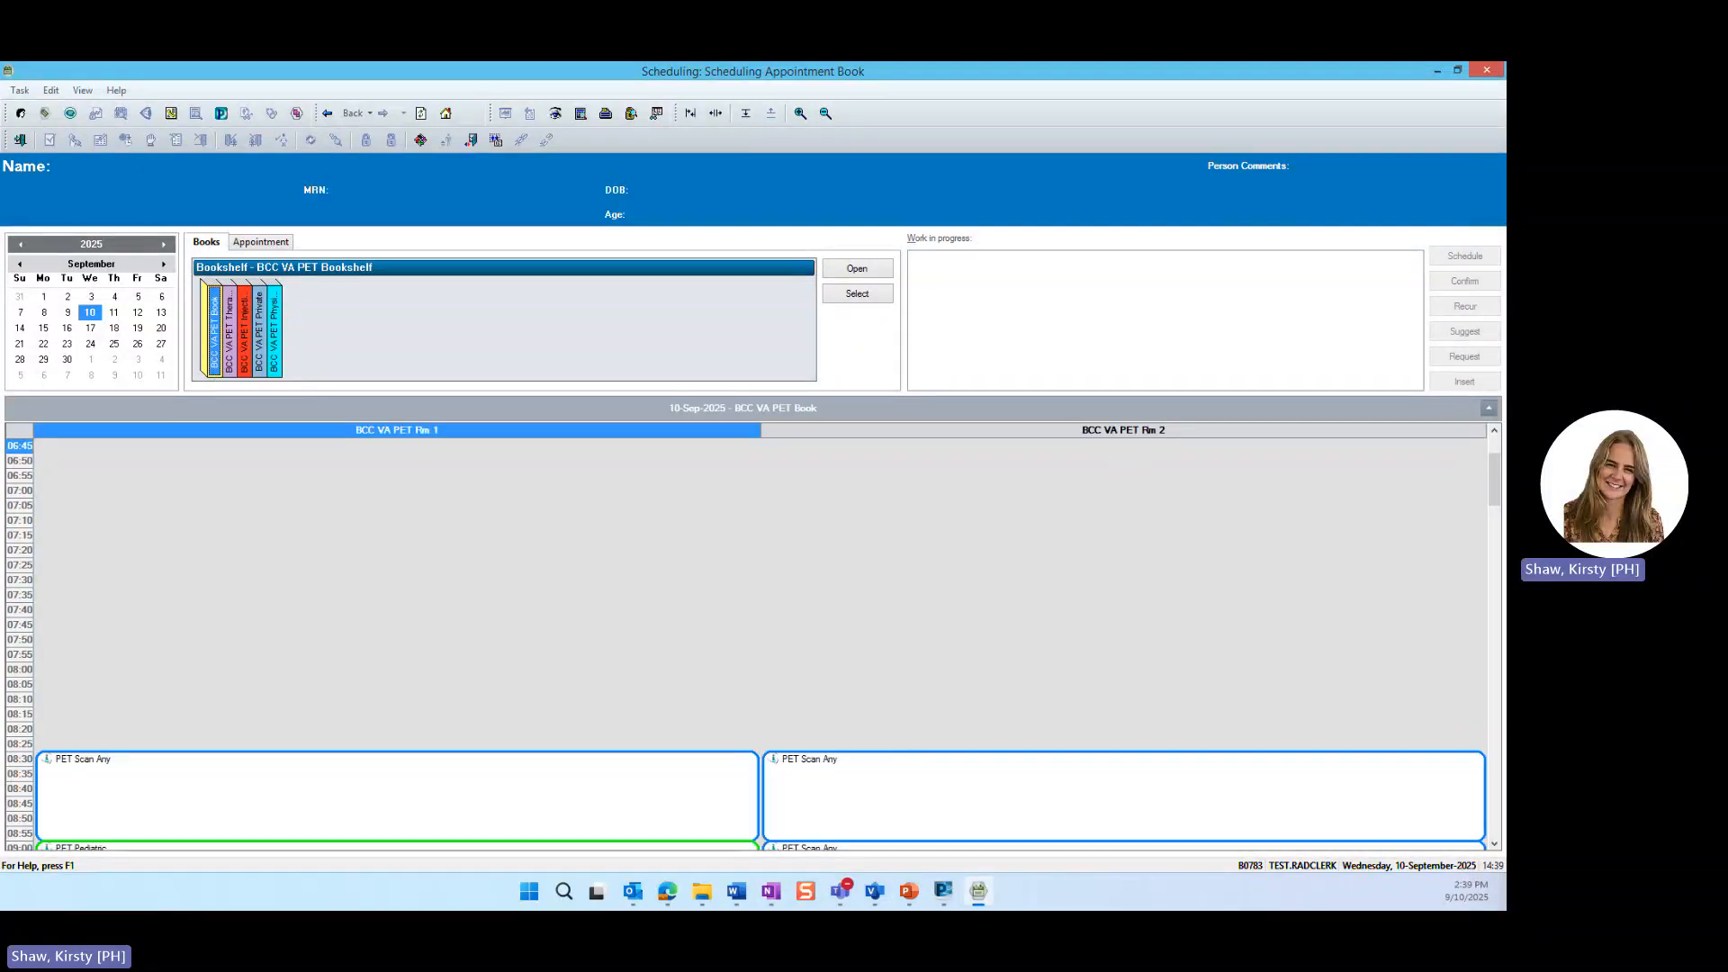
drag(1501, 470, 1499, 514)
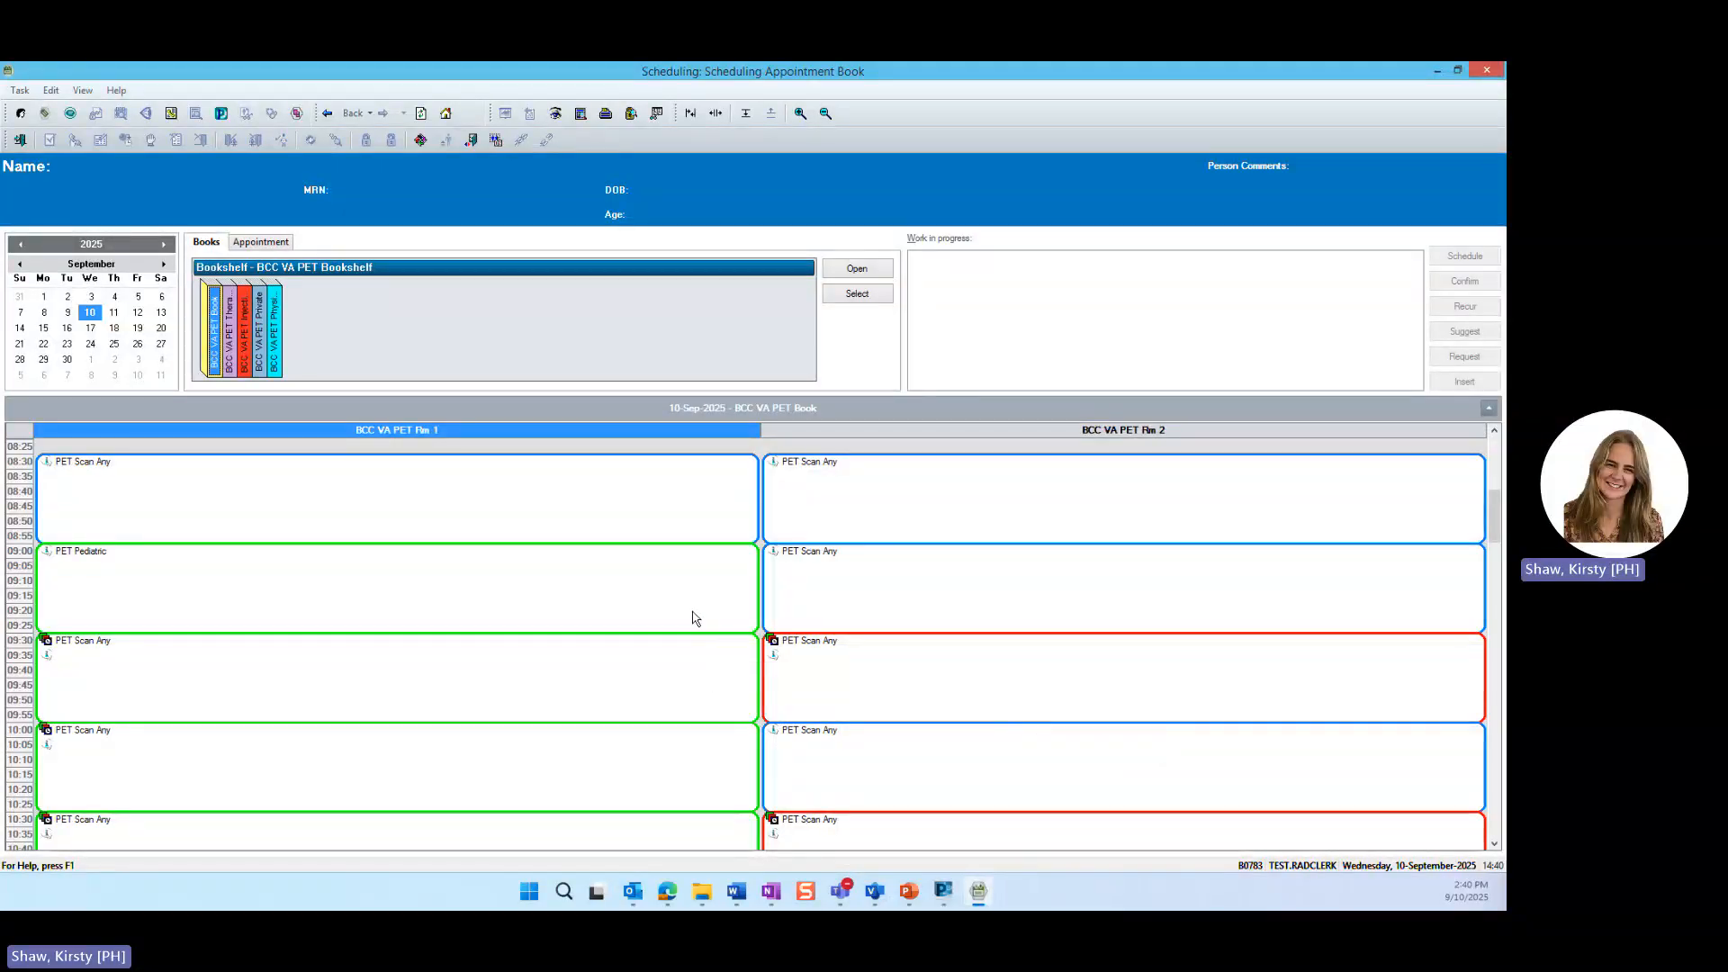
Step: Run the Request List by Location inquiry for the PET Initial Queue with the location set to BCC VA PET
click(555, 117)
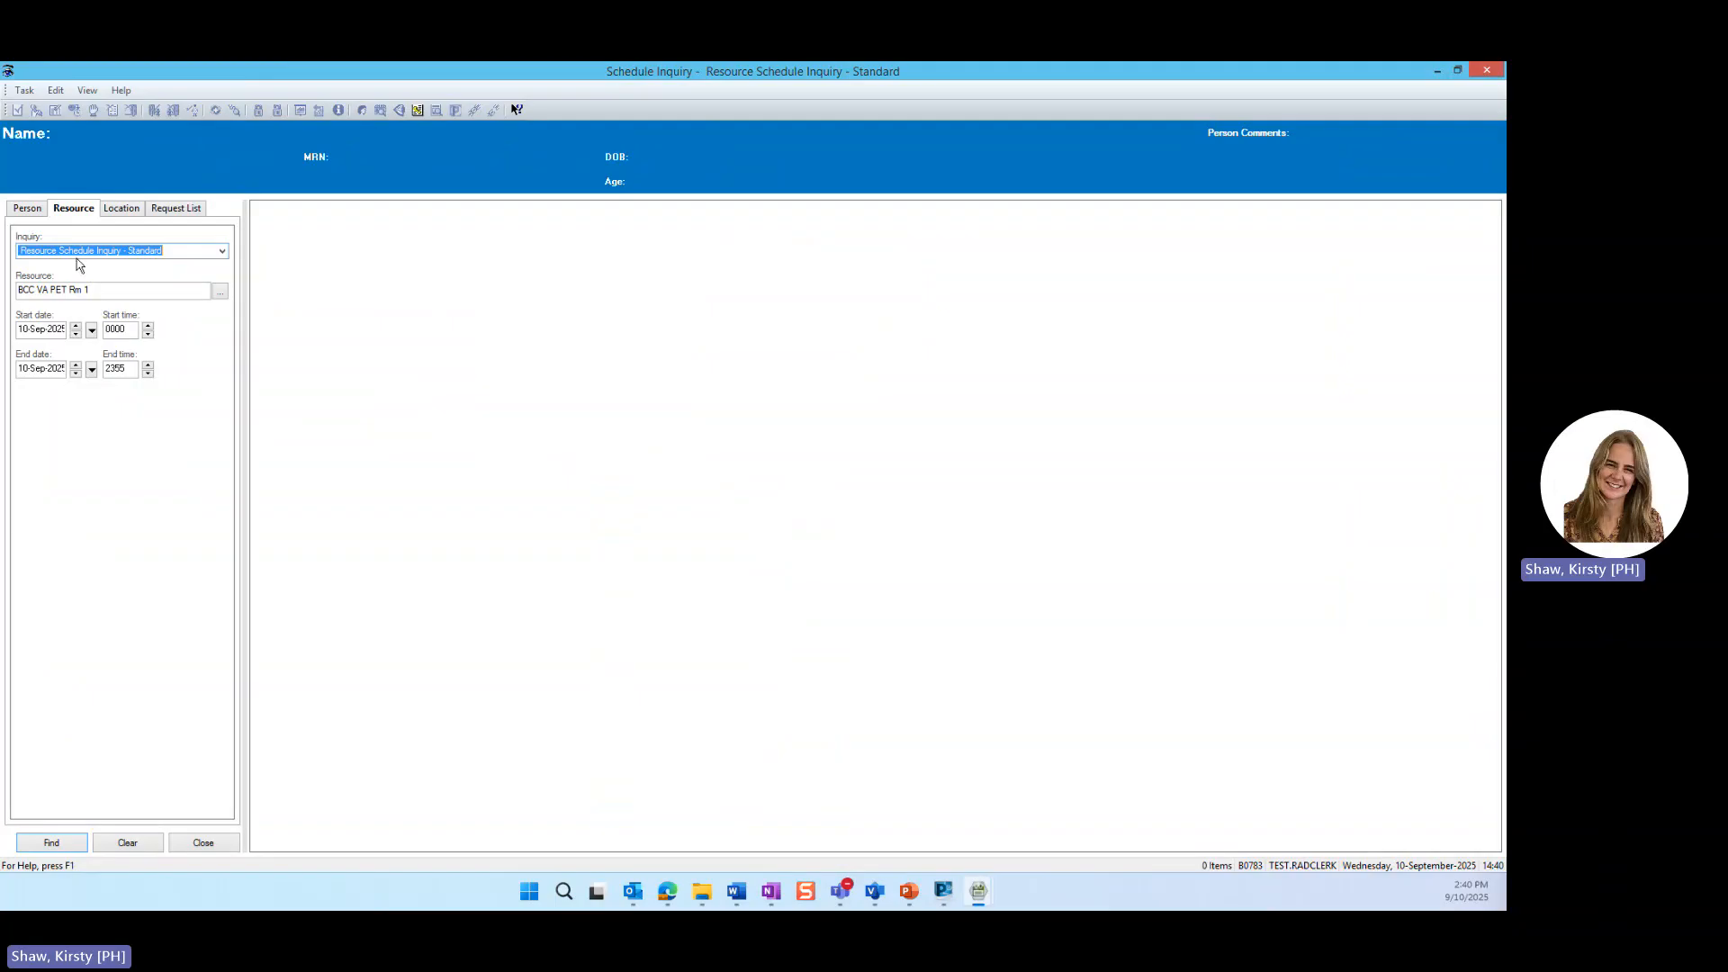
click(181, 214)
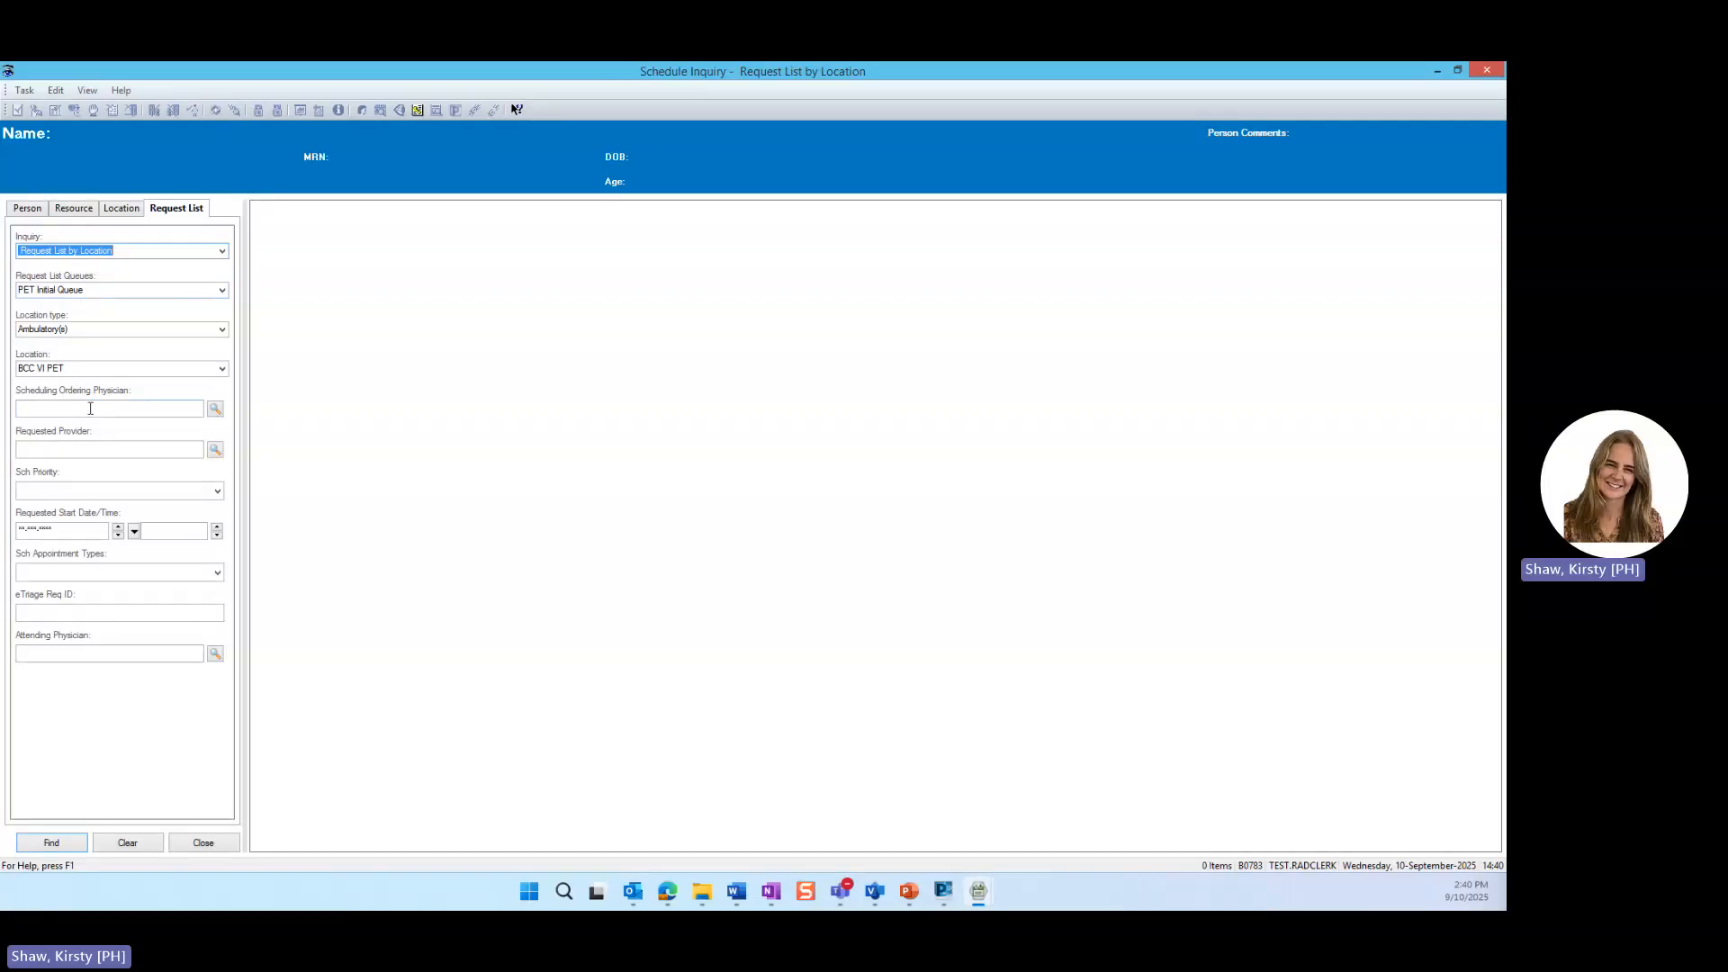
click(221, 368)
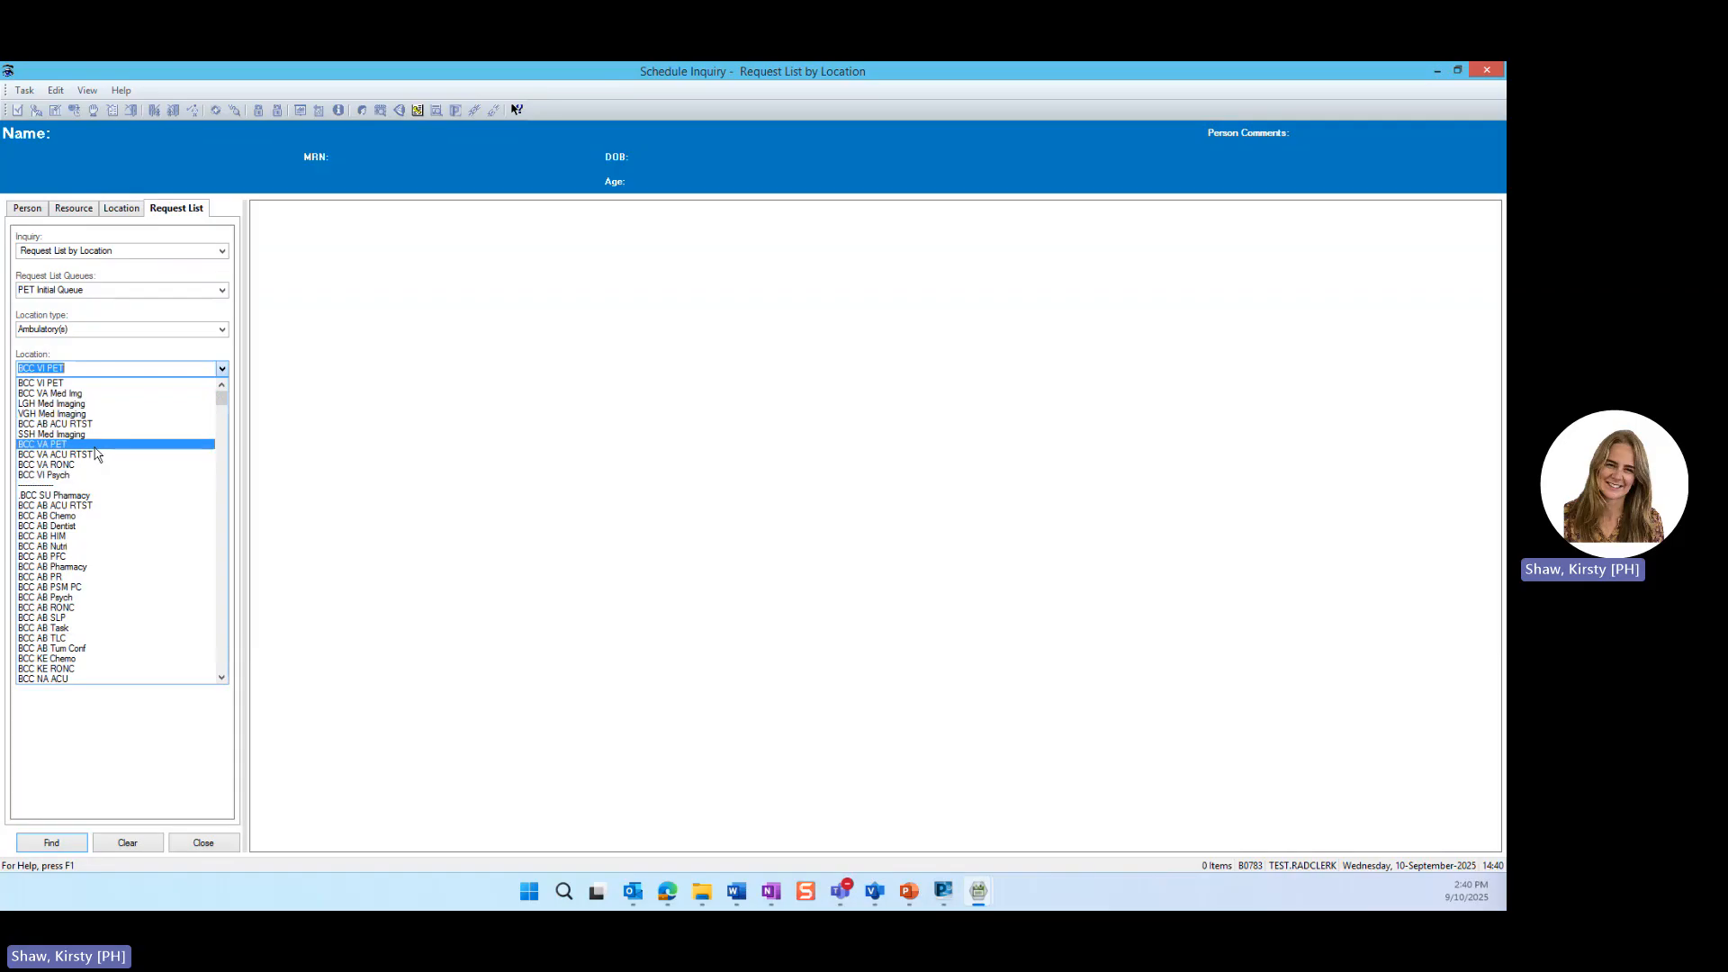
click(96, 445)
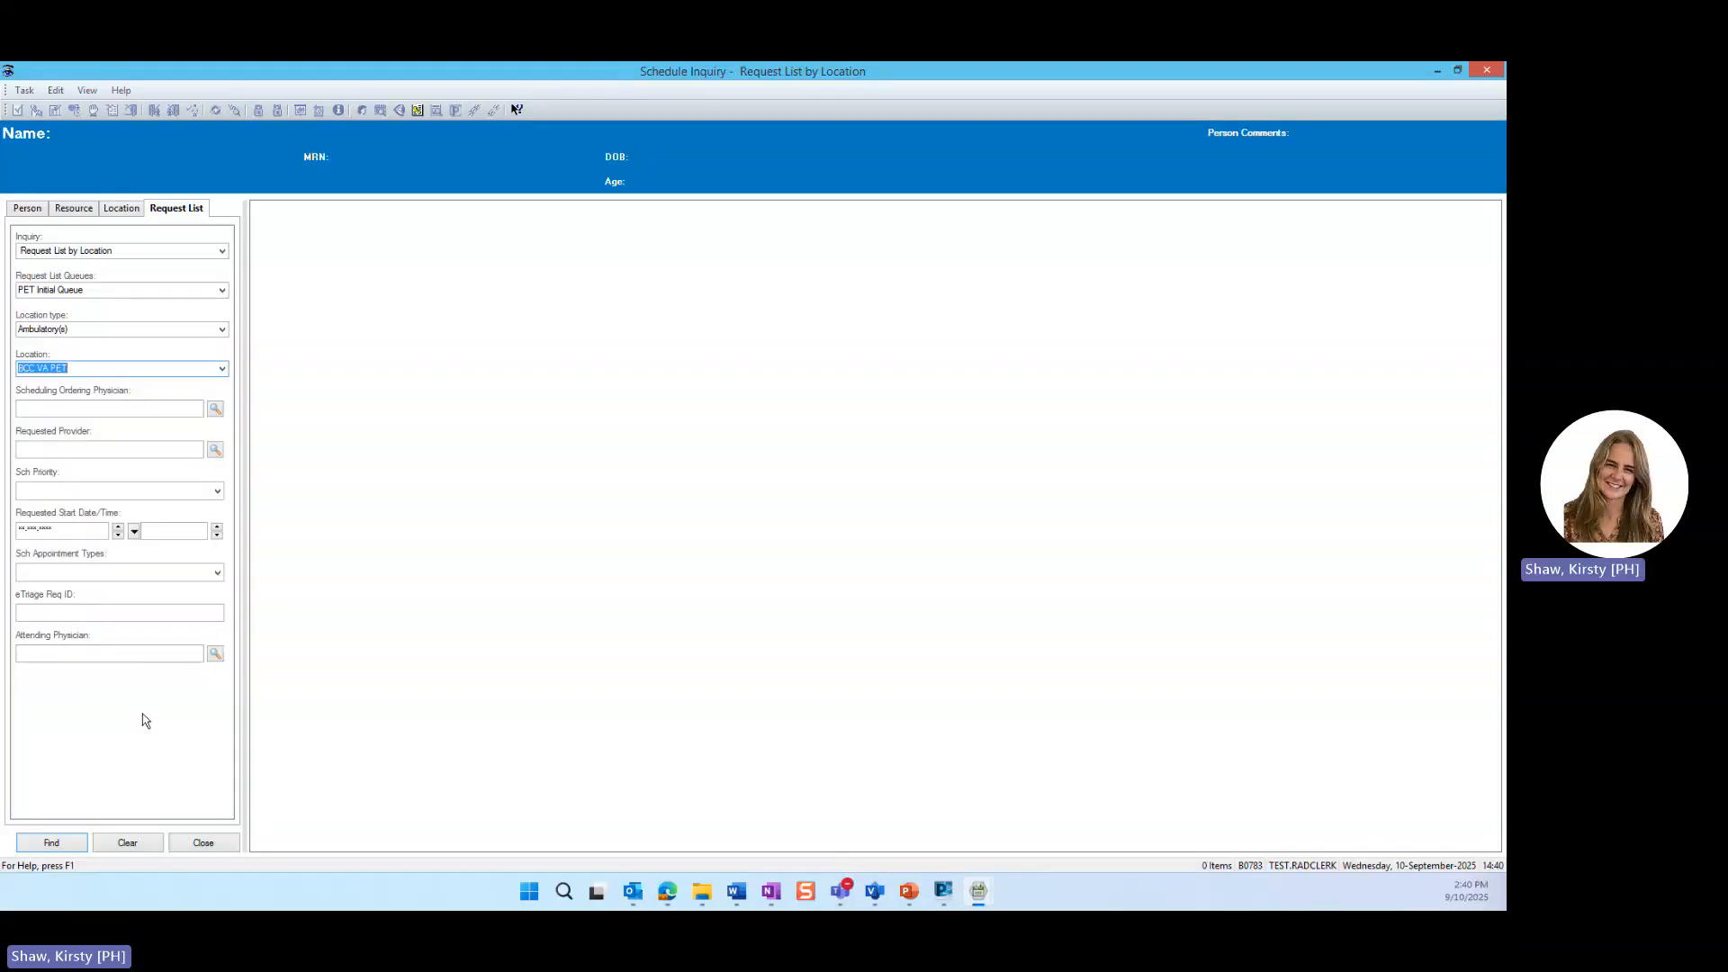
click(75, 845)
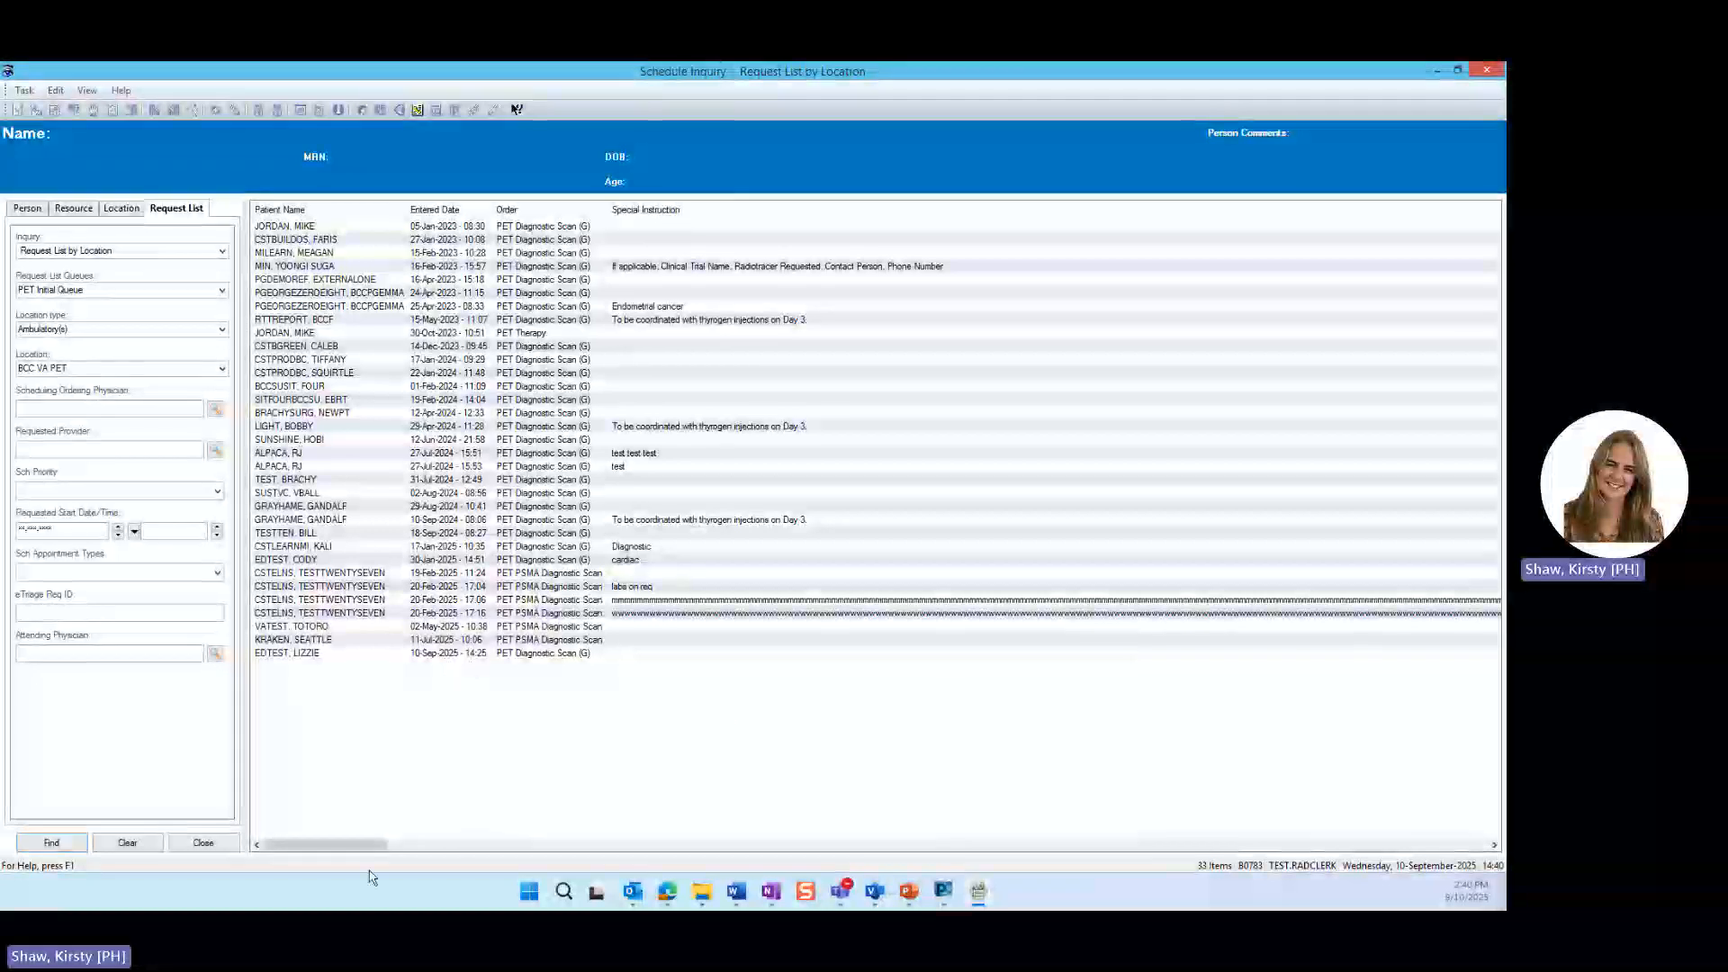
Step: Narrow the Special Instruction column of the request list so the location, action and appointment type columns fit beside it
drag(357, 847, 455, 865)
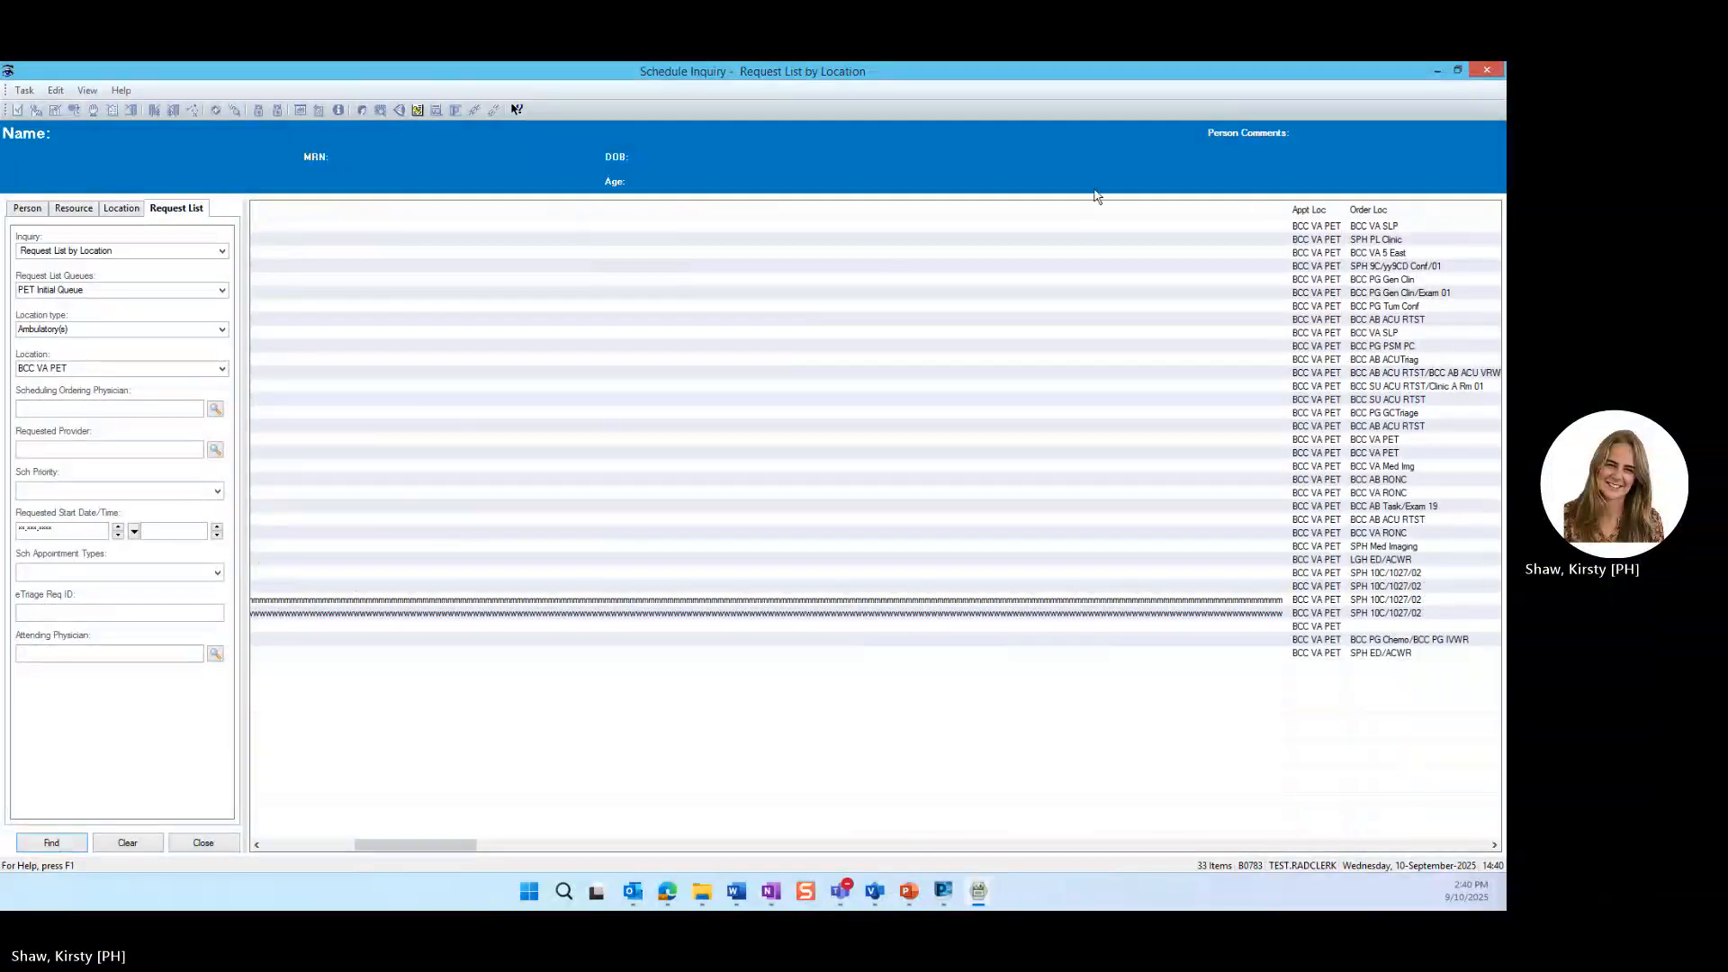
drag(1235, 211, 353, 211)
drag(387, 848, 258, 843)
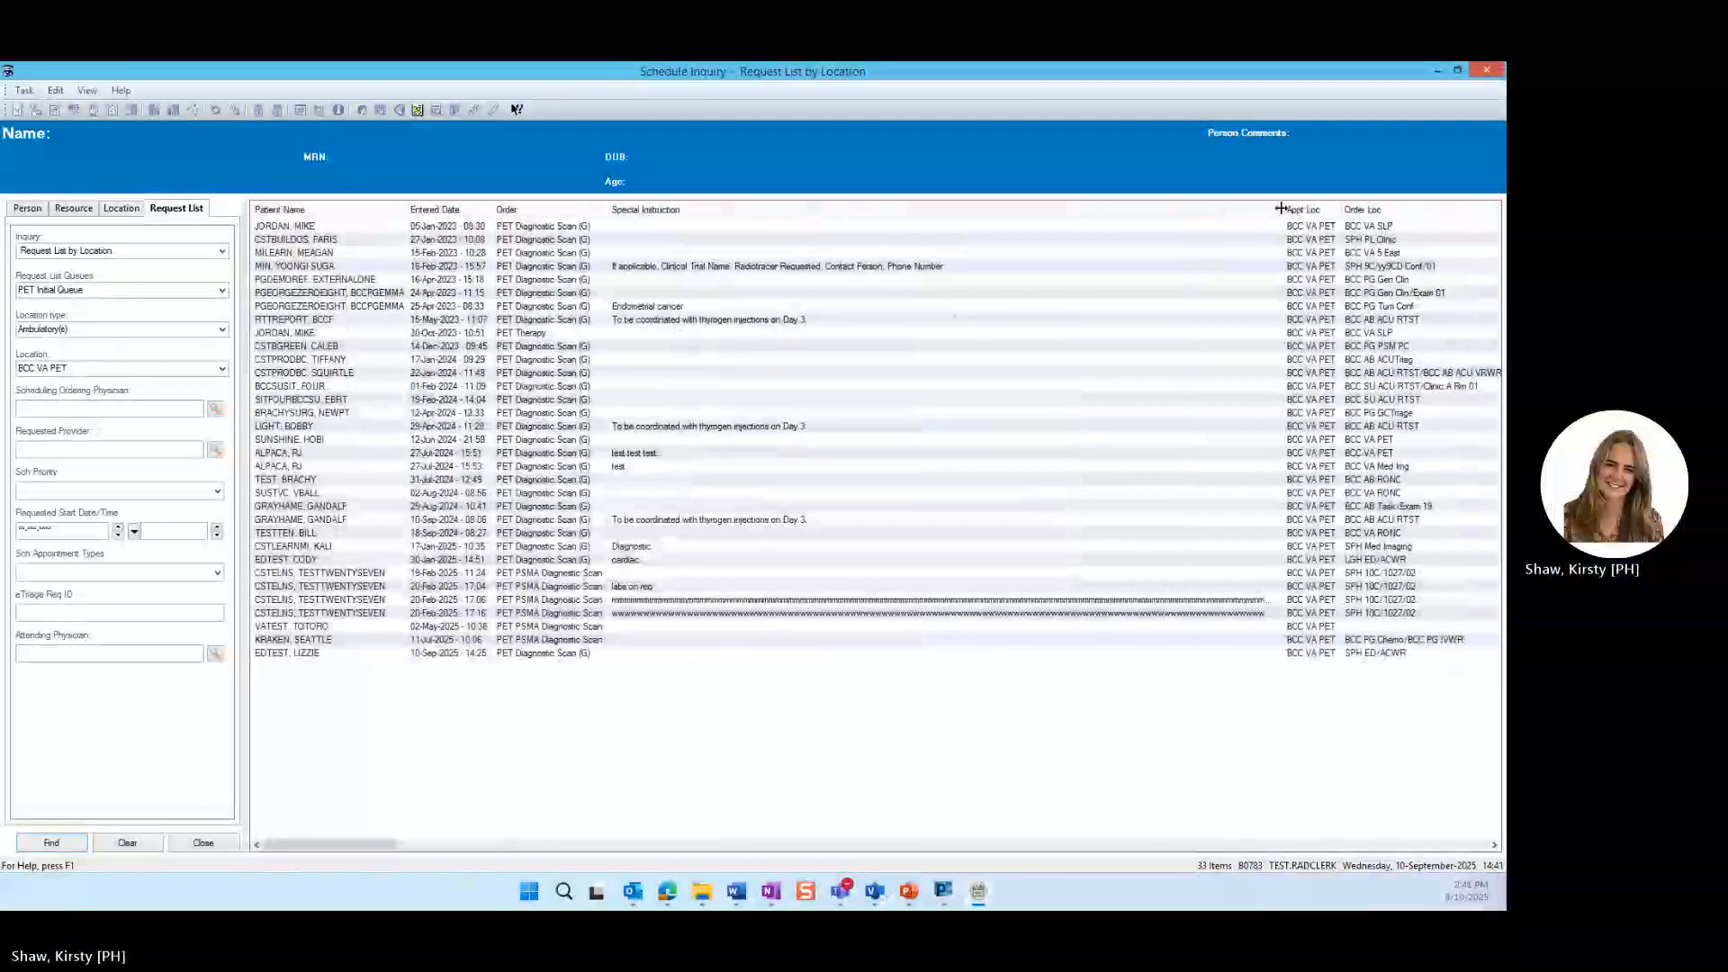
drag(1283, 204, 811, 203)
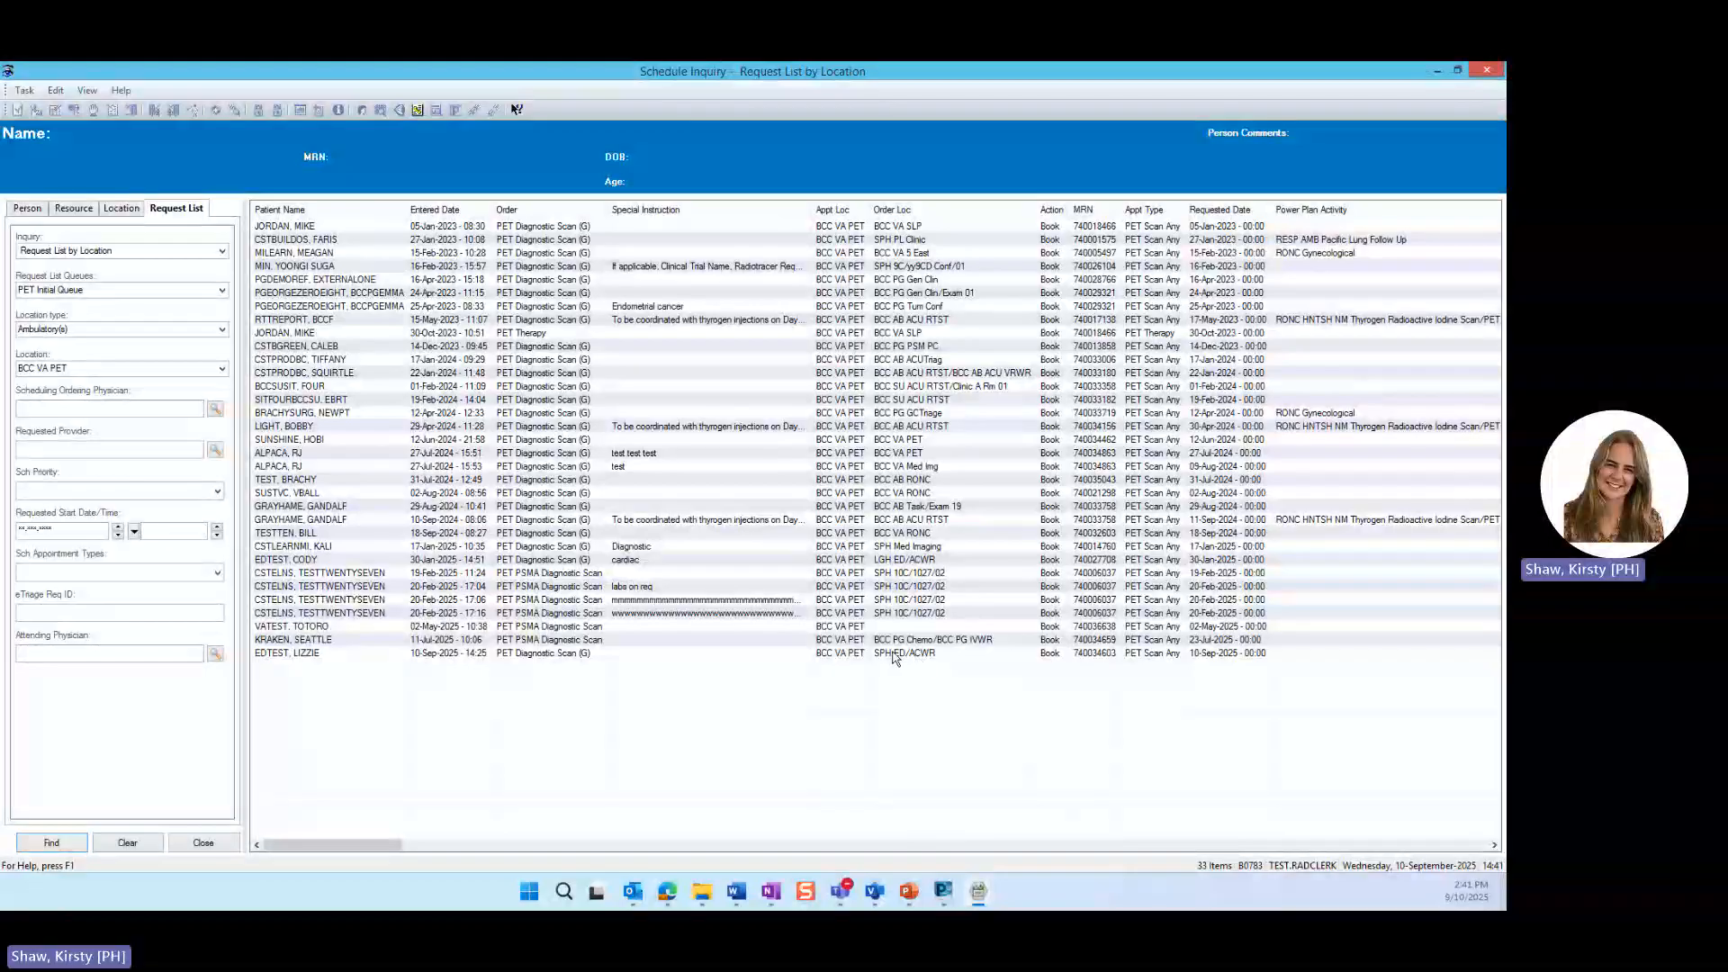
Step: Start completing the PET Diagnostic Scan (G) request entered on 10-Sep-2025 at 14:25
right_click(896, 658)
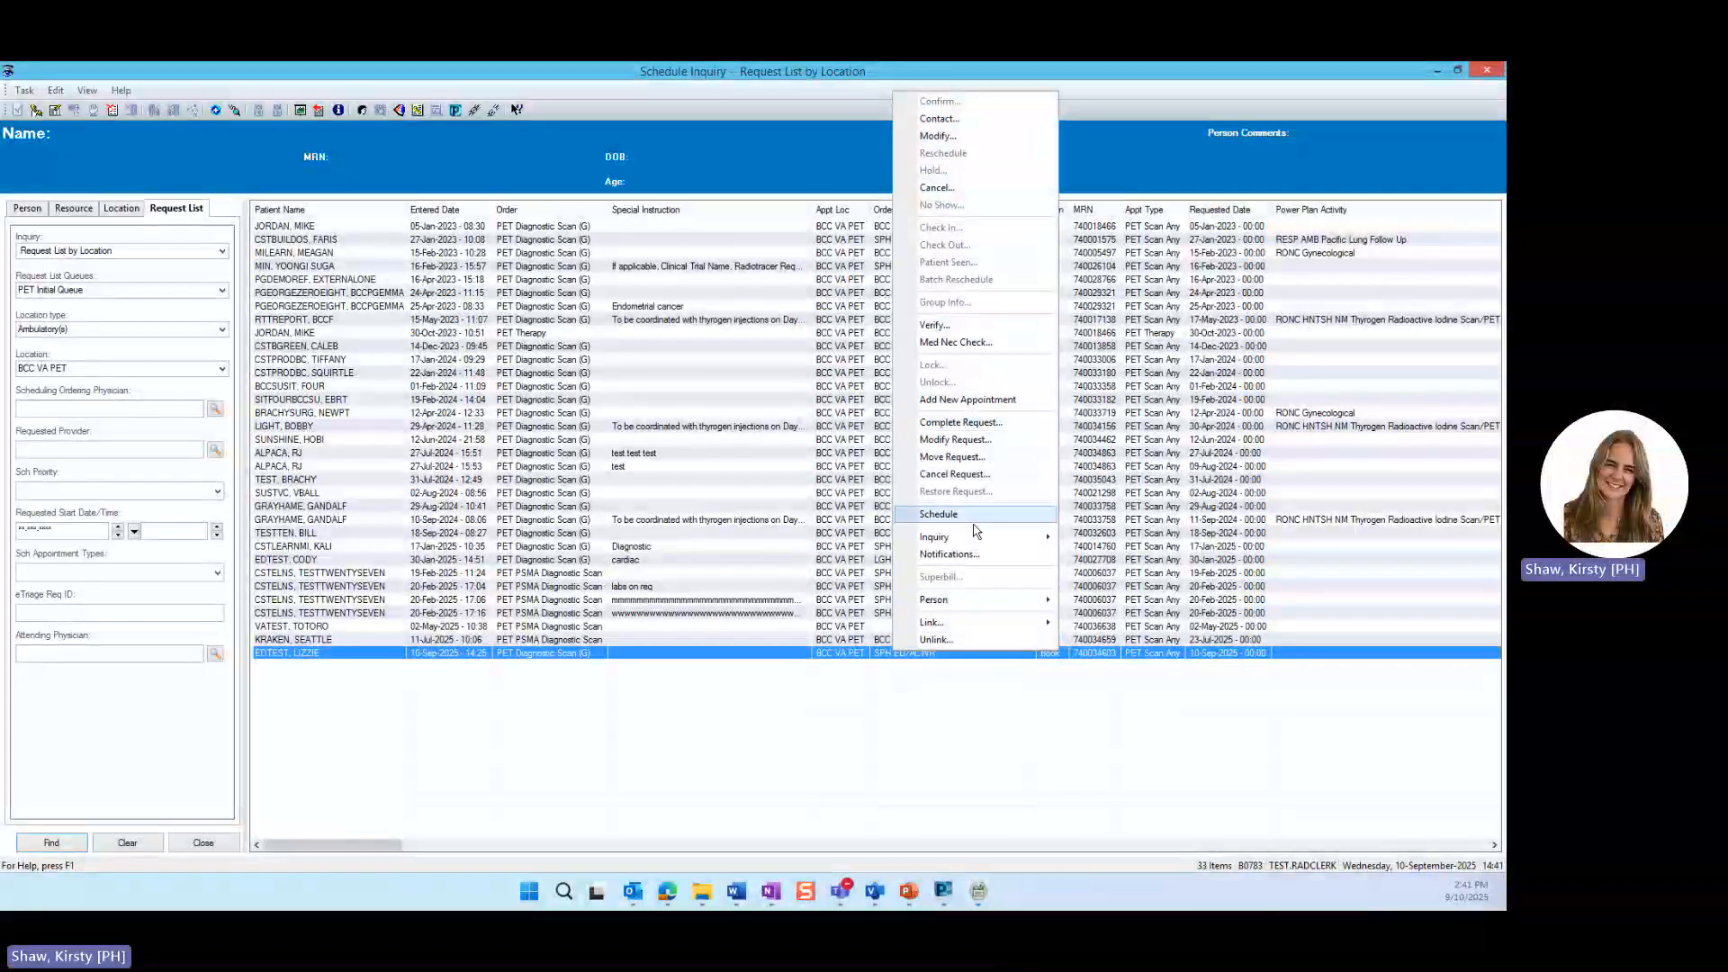
click(973, 427)
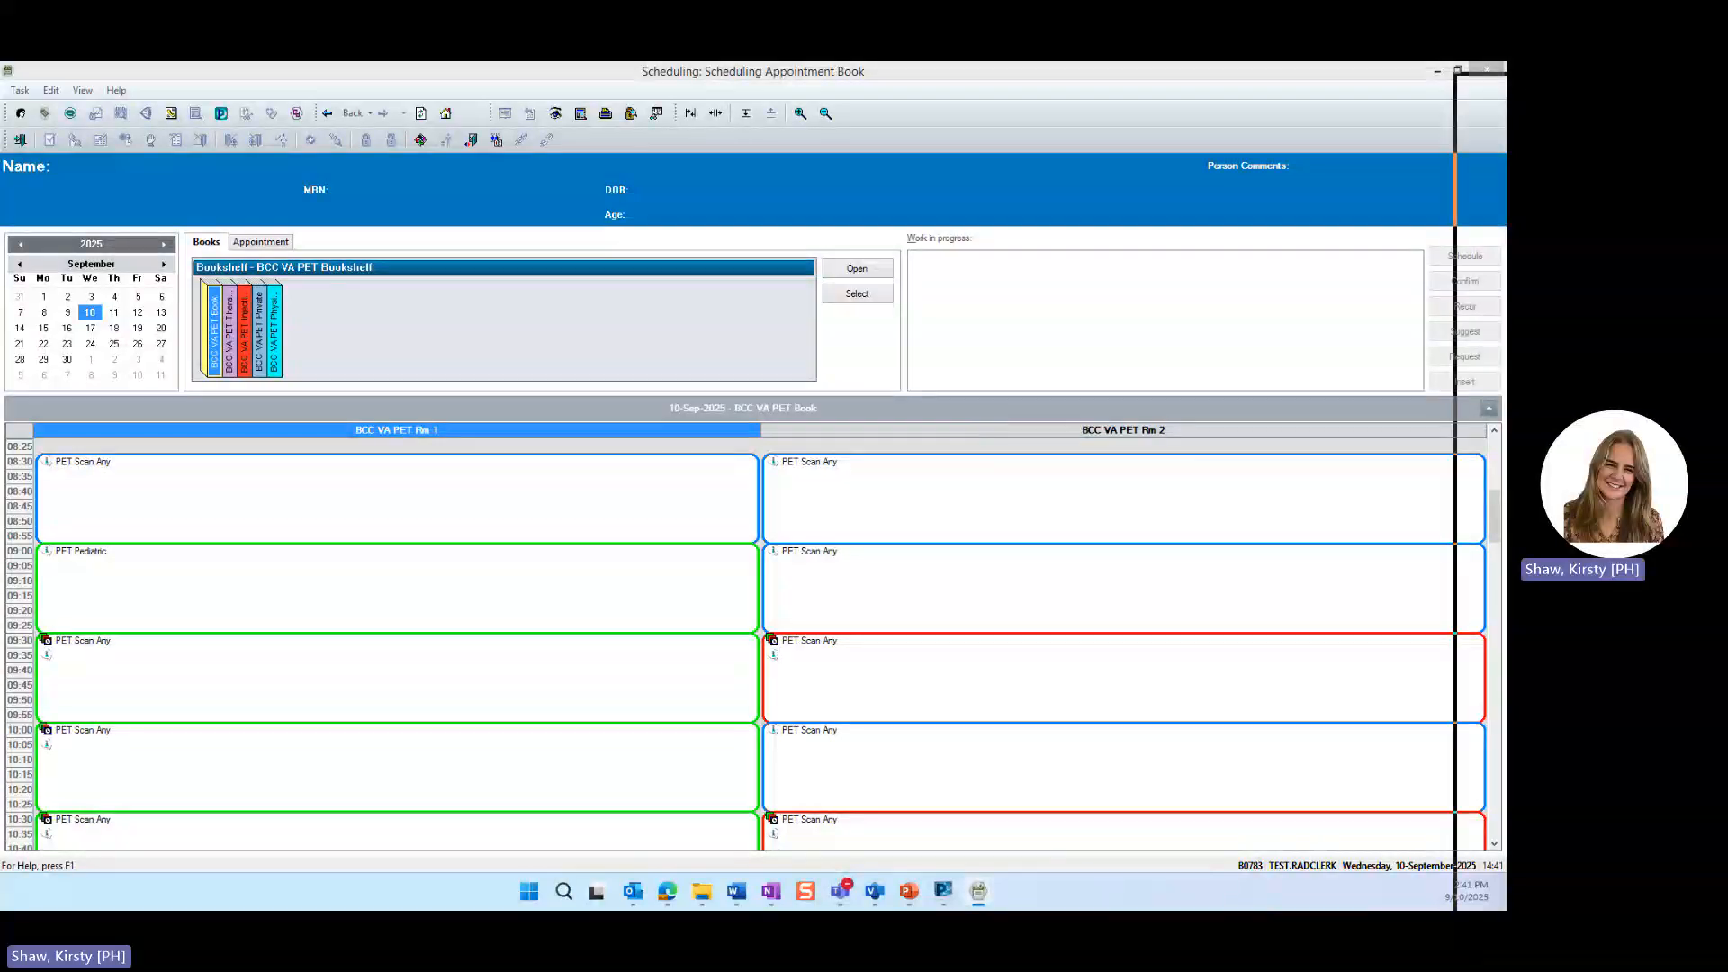
drag(539, 229, 688, 134)
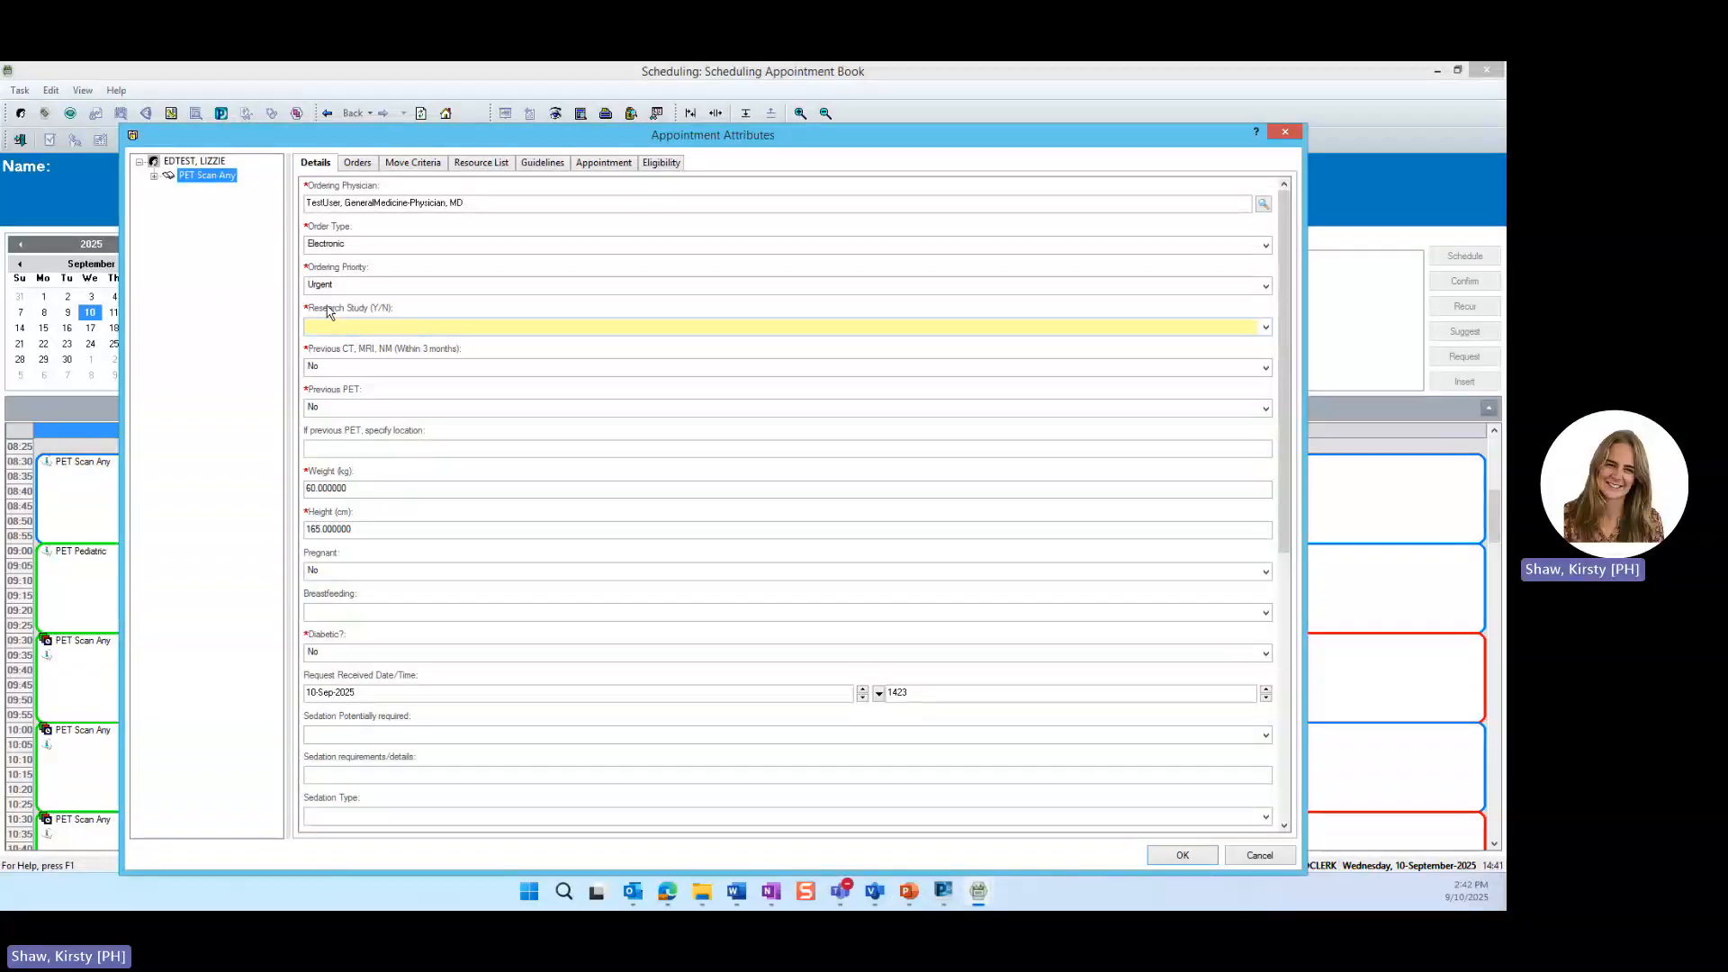
Step: Set Research Study to No in the appointment details and review the remaining detail fields
click(416, 329)
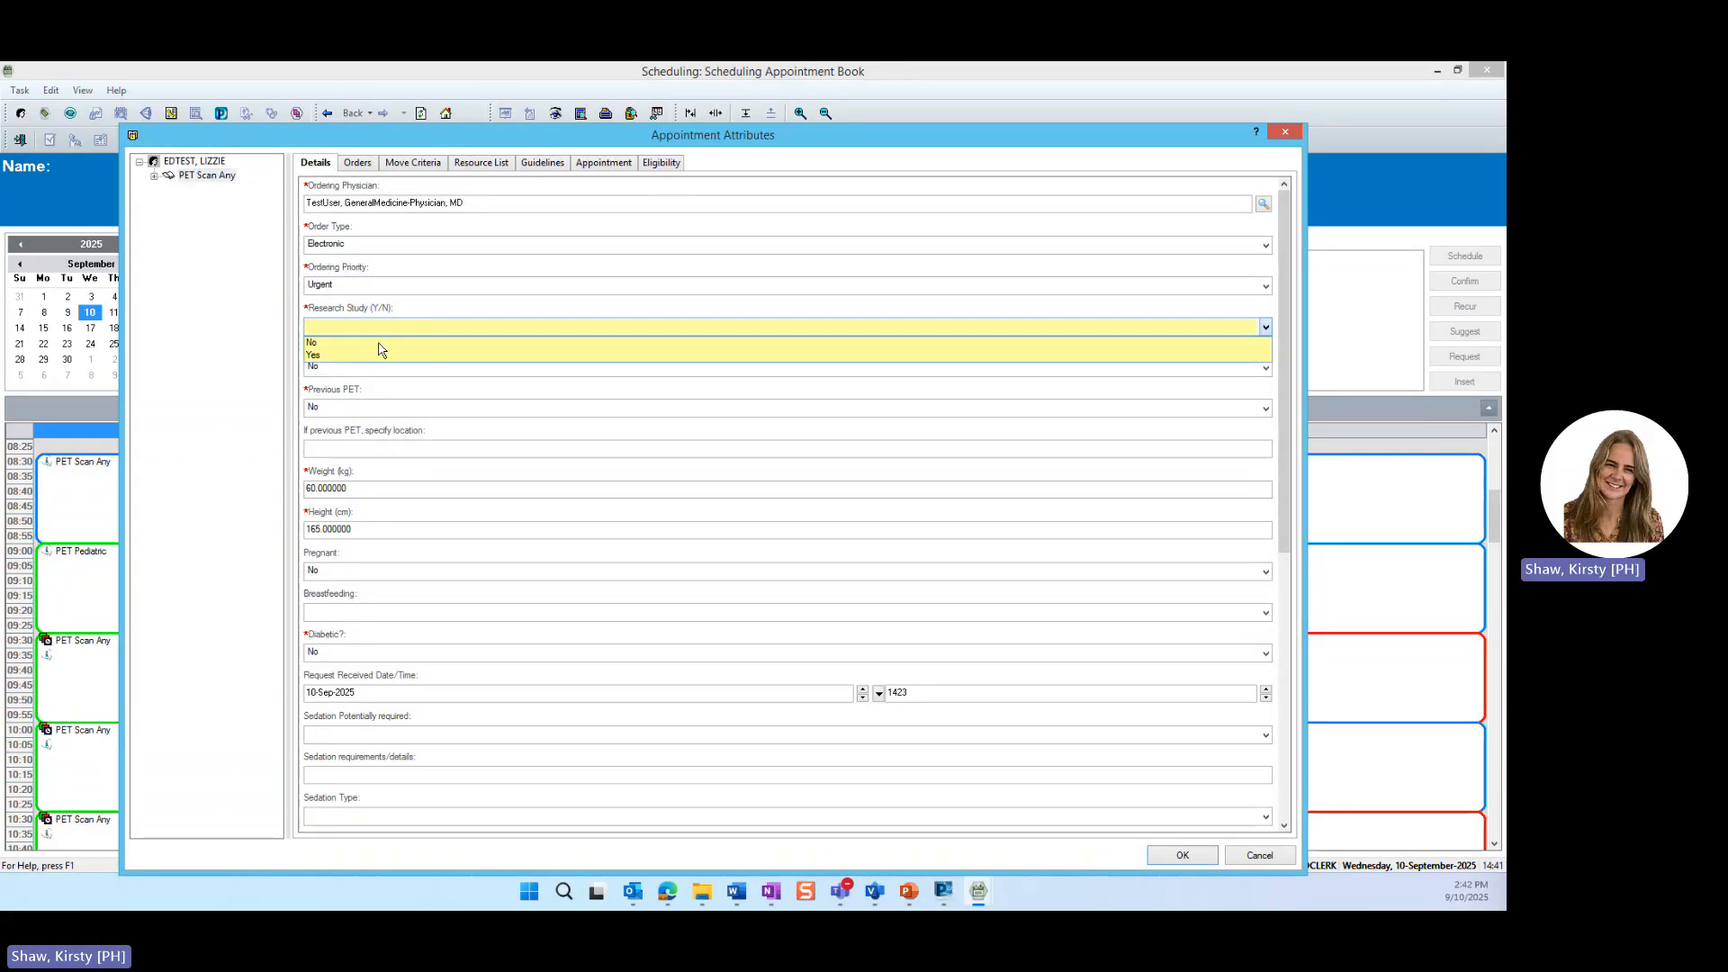
click(383, 351)
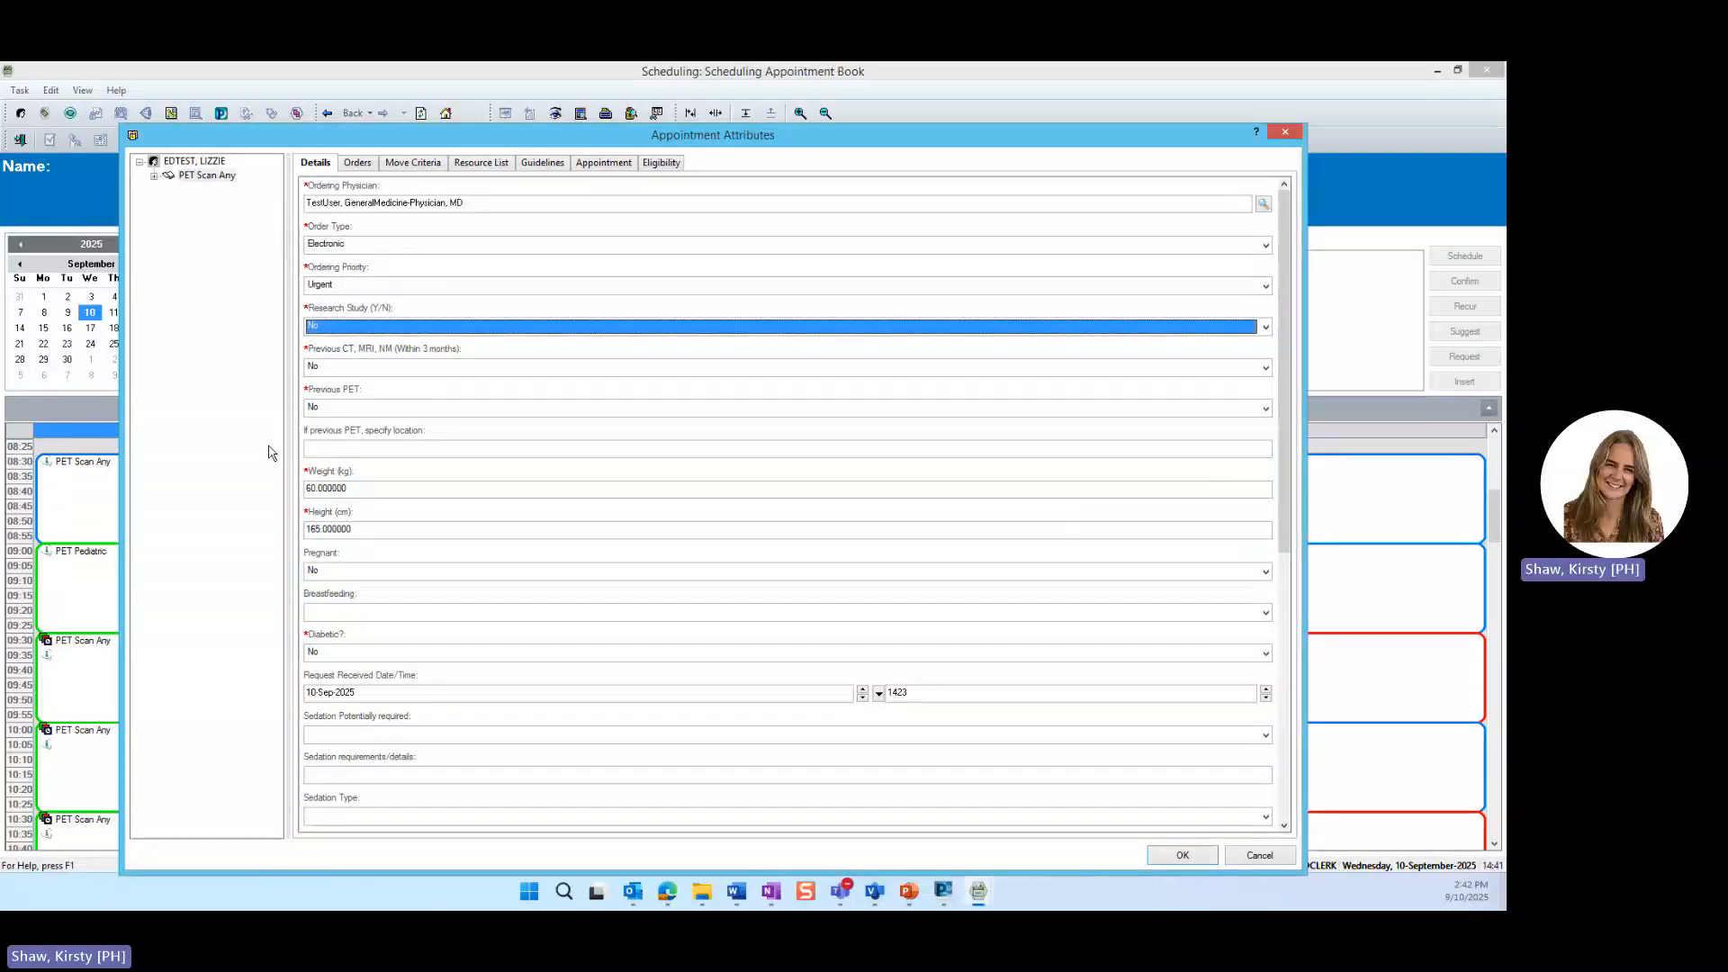
drag(1286, 360, 1246, 275)
Step: Add a PET Brain order with PET Assigned Priority 3 and PET Radiopharmaceutical F-18 FDG
click(358, 163)
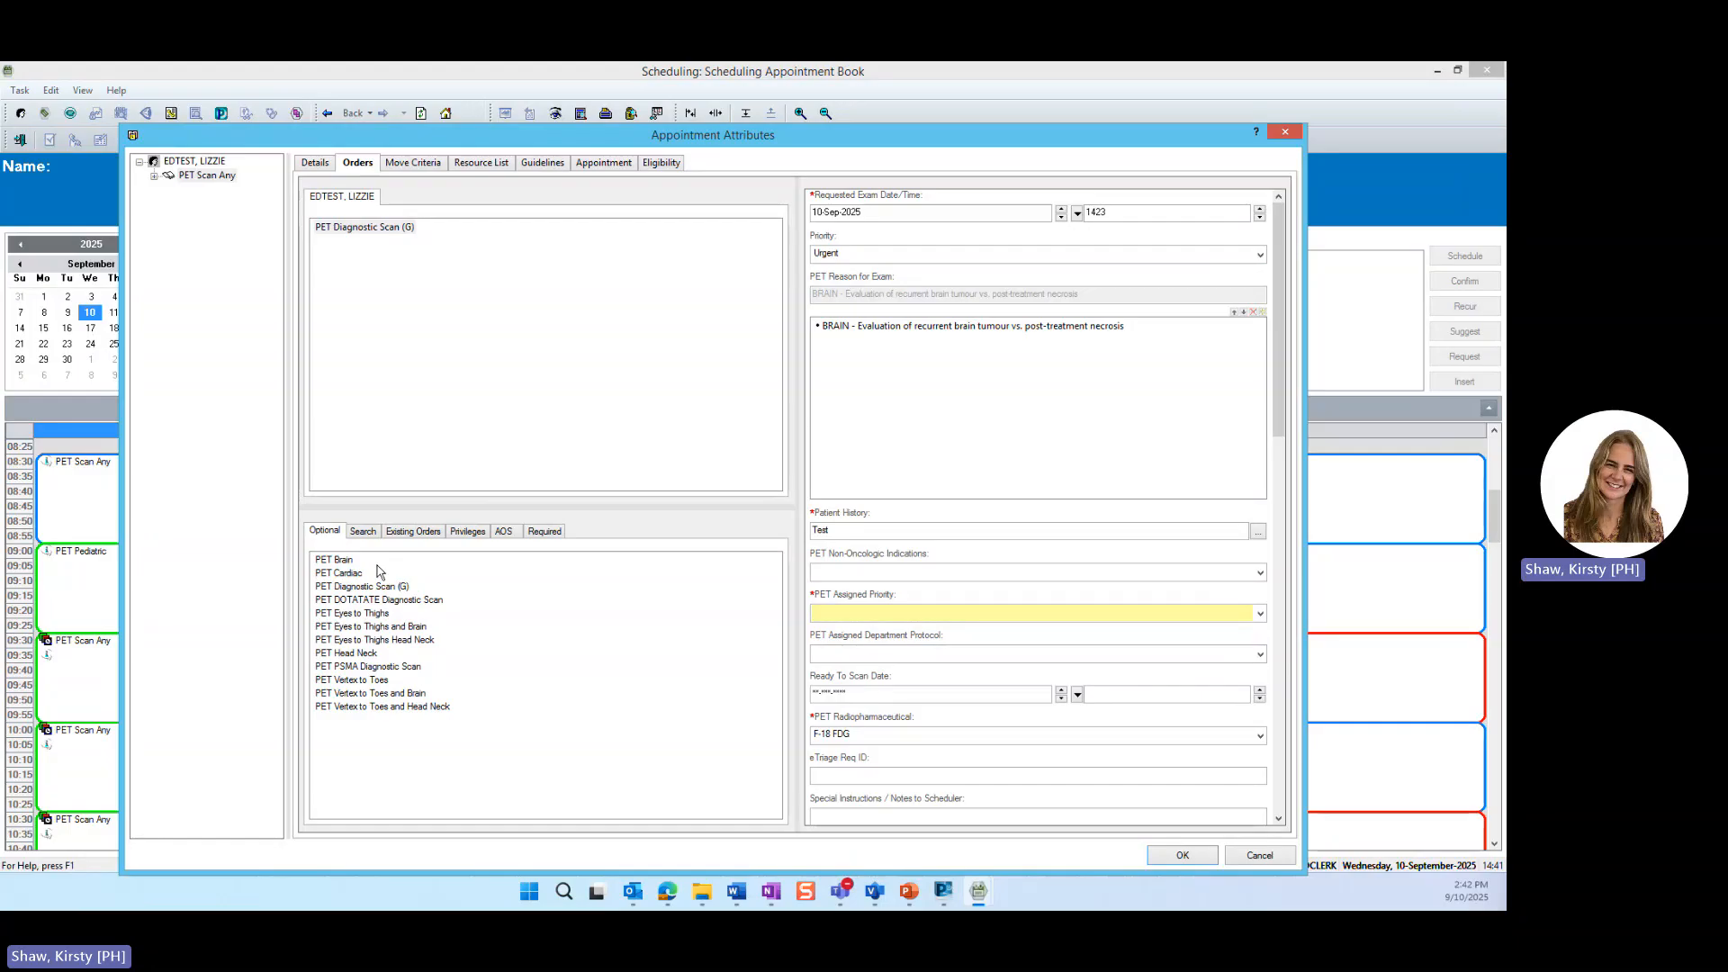
double_click(333, 560)
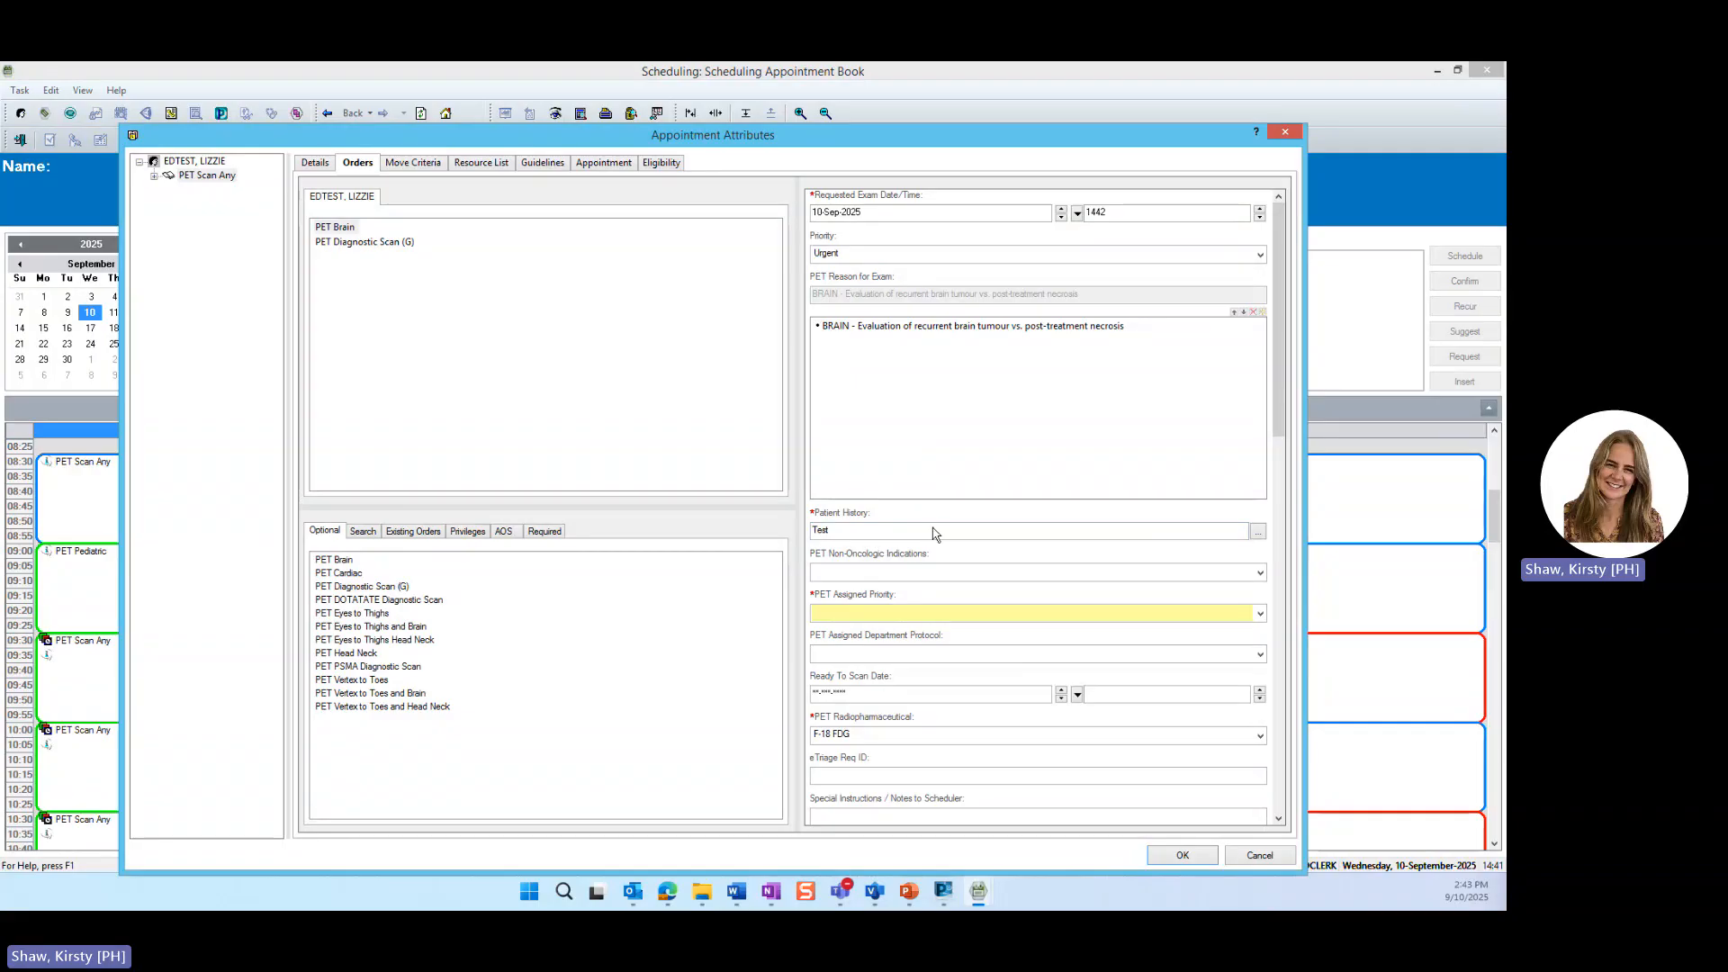
drag(1281, 396, 1287, 441)
scroll(1069, 432, down, 5)
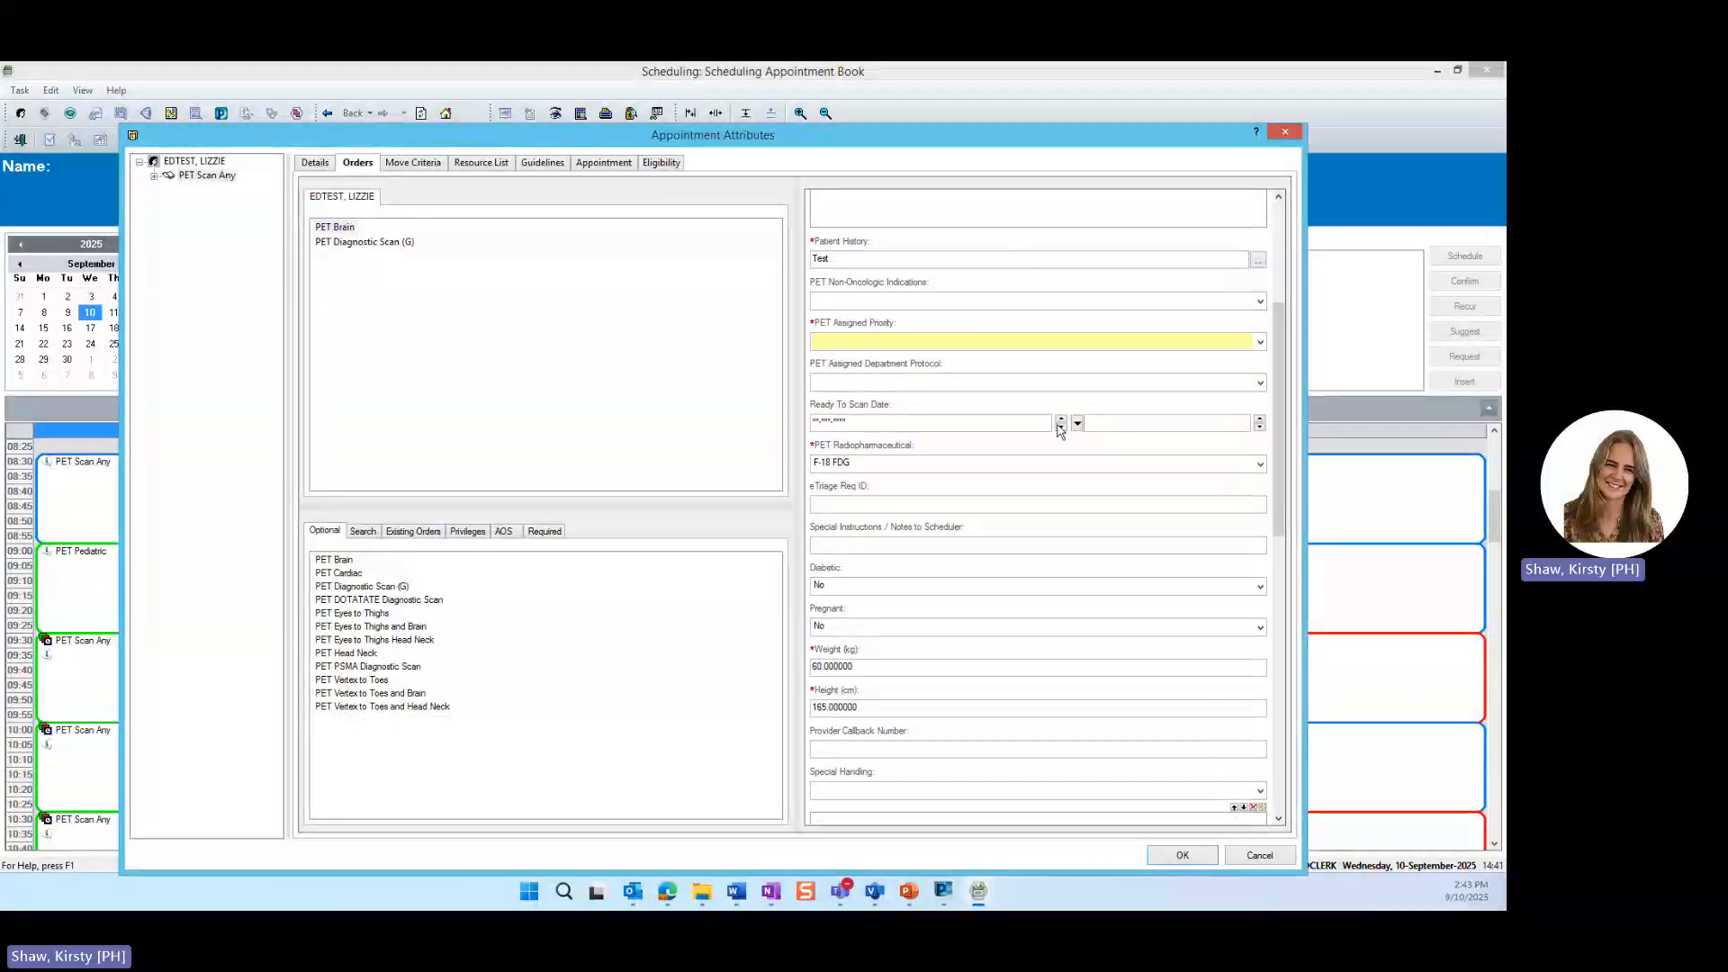
click(1261, 343)
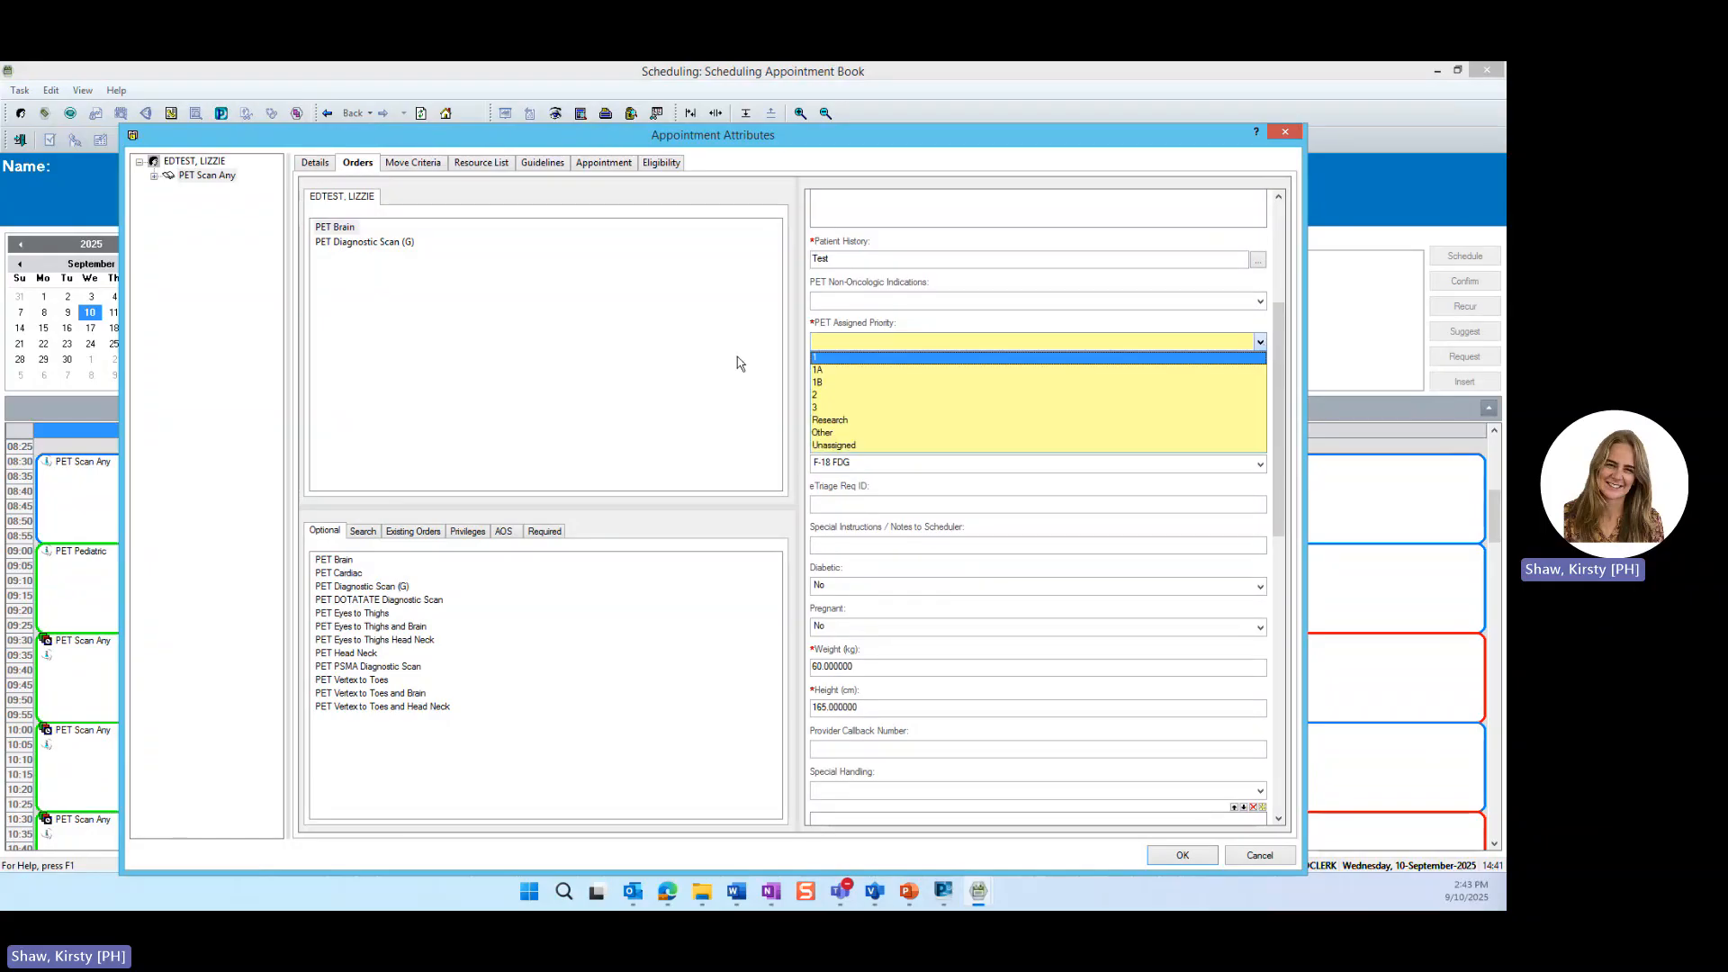
click(822, 411)
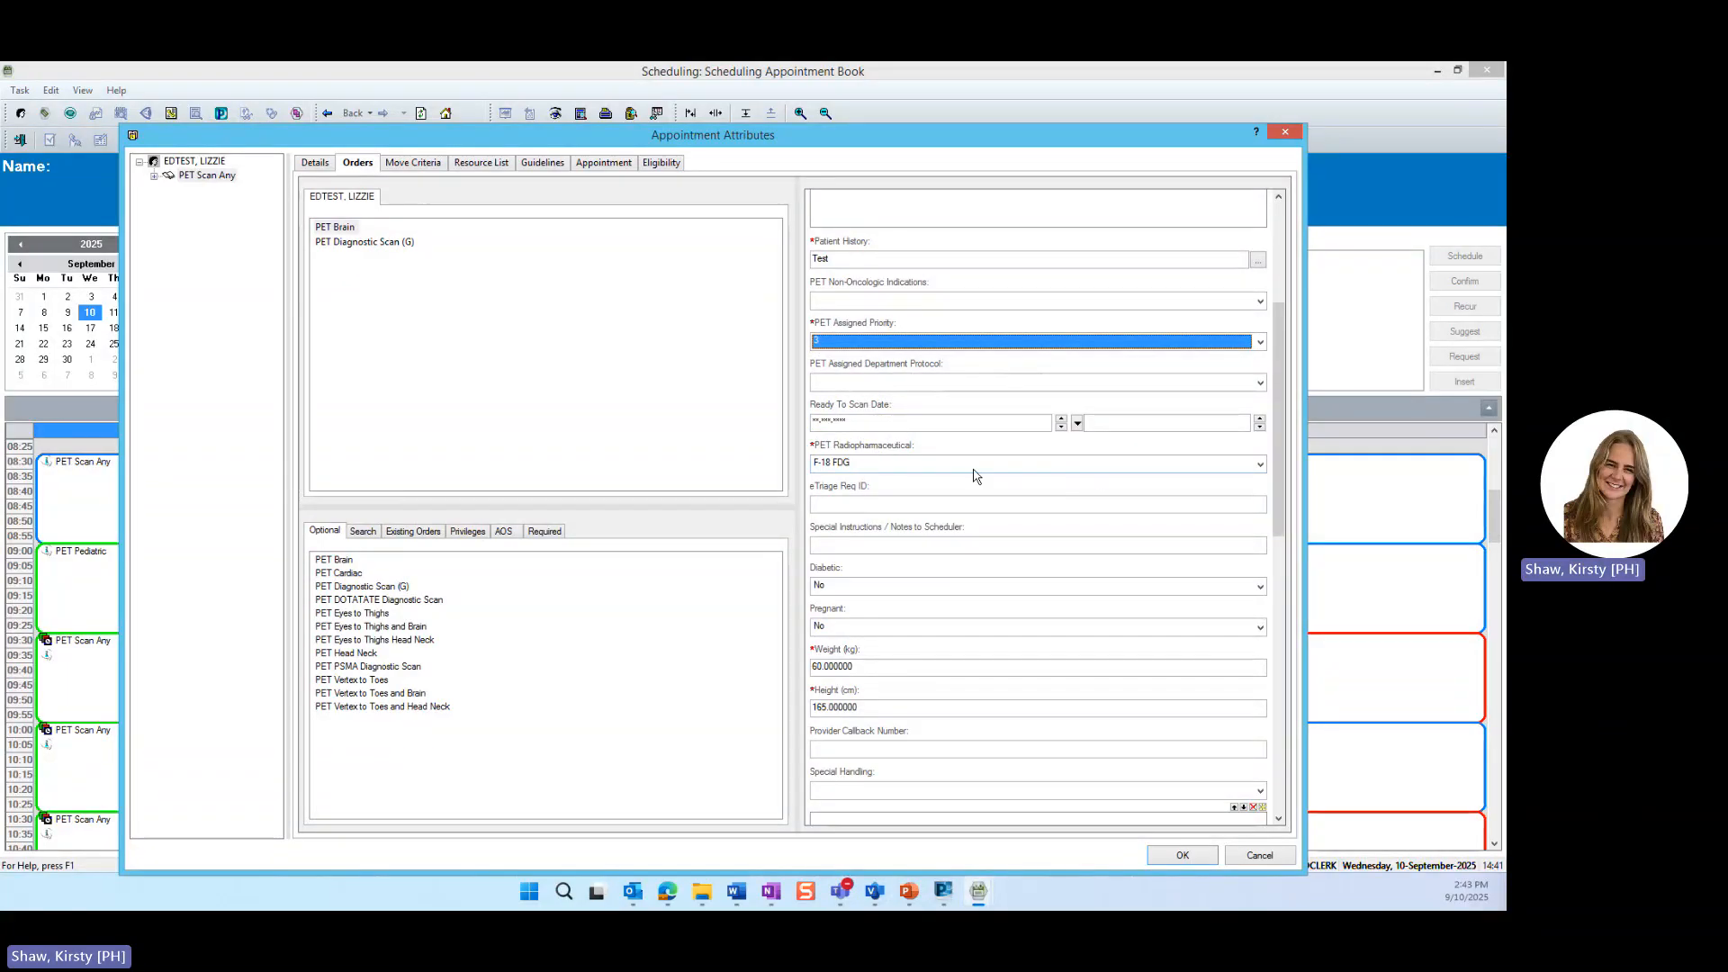
click(1261, 465)
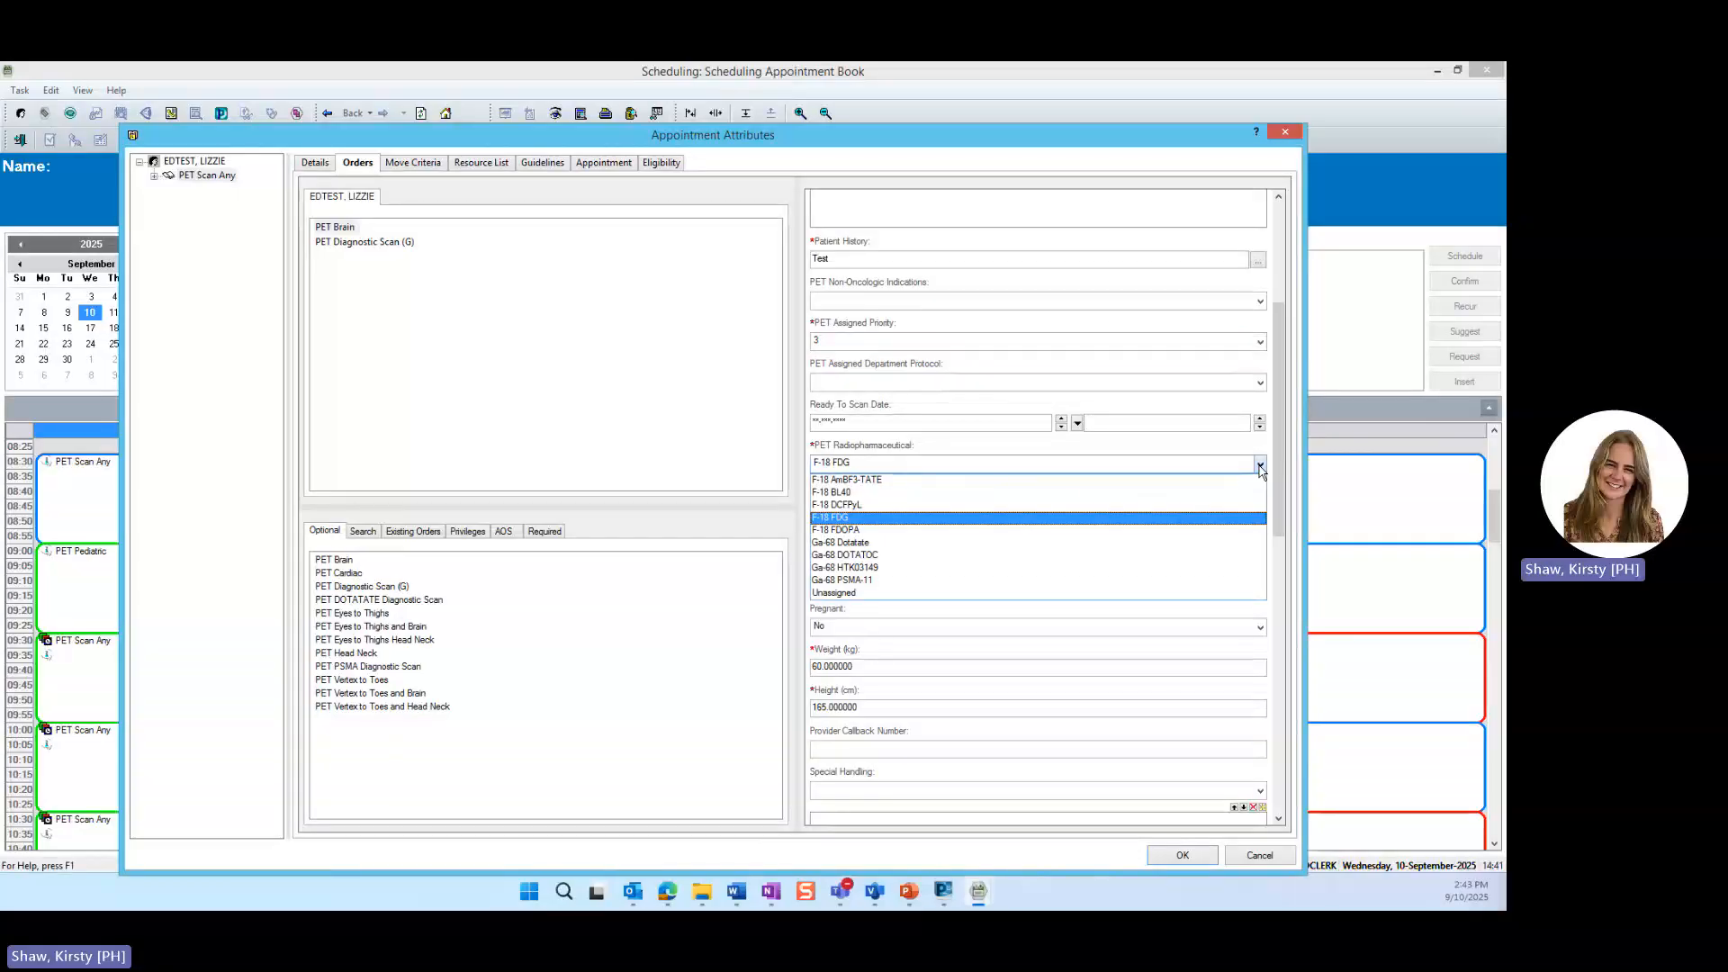
click(1031, 518)
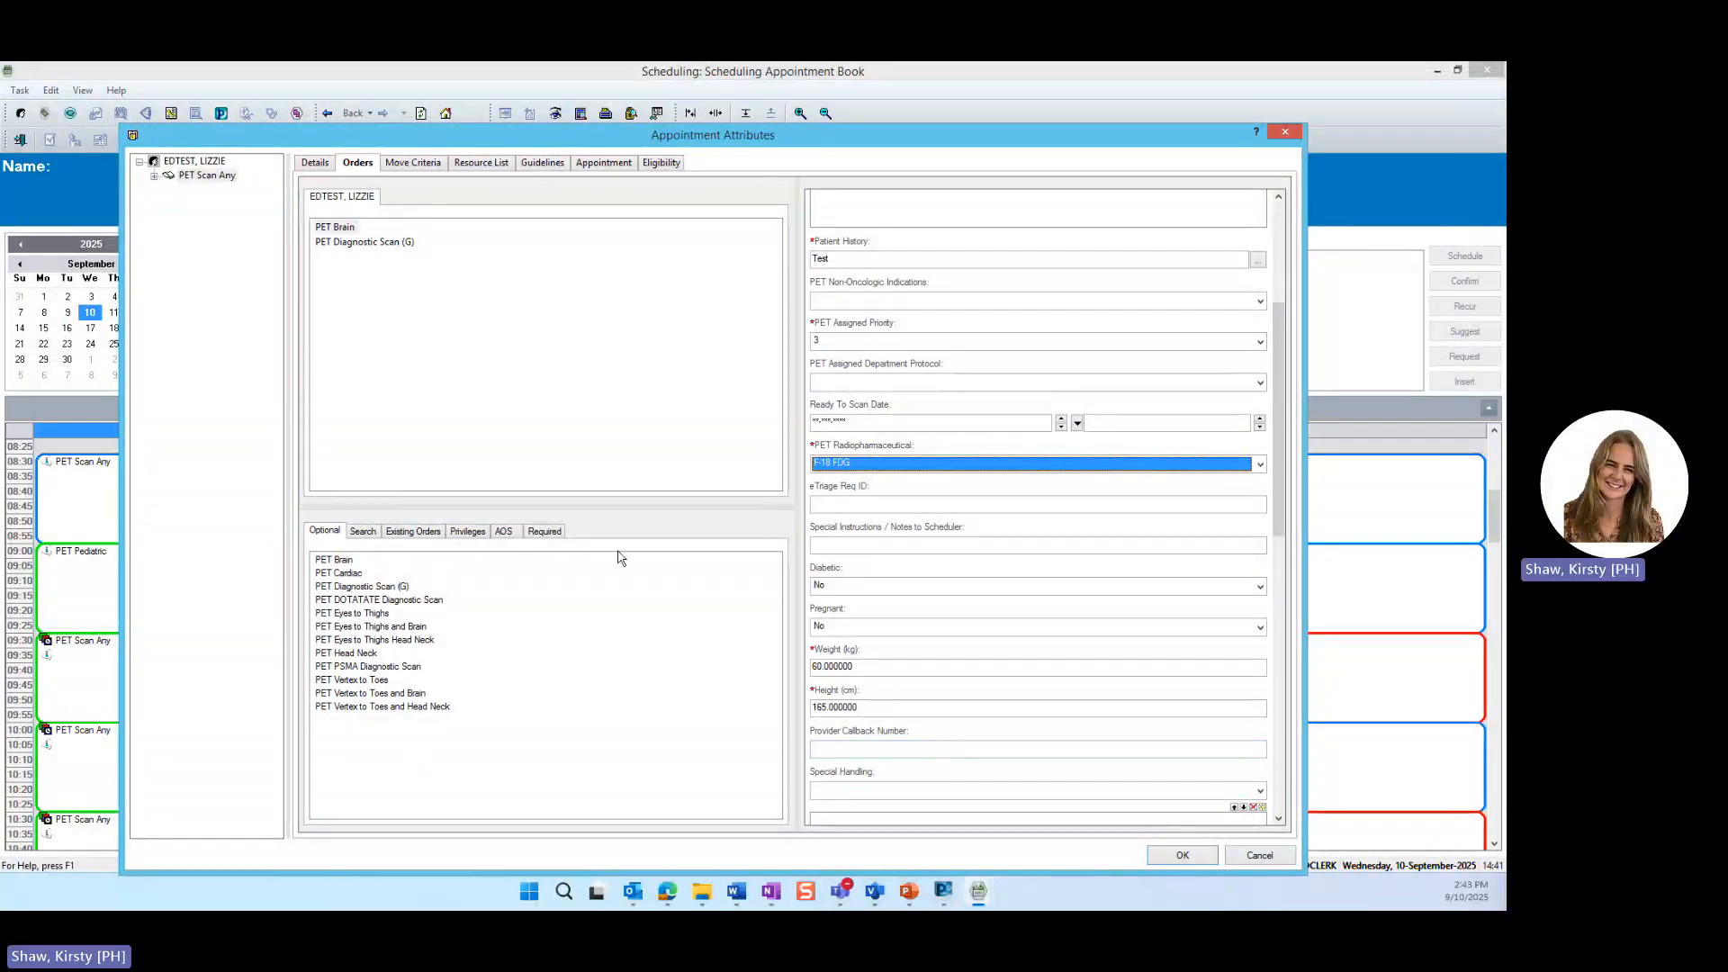
Step: Give the PET Diagnostic Scan (G) order the cancel reason Exam Replaced and accept the appointment attributes
click(368, 249)
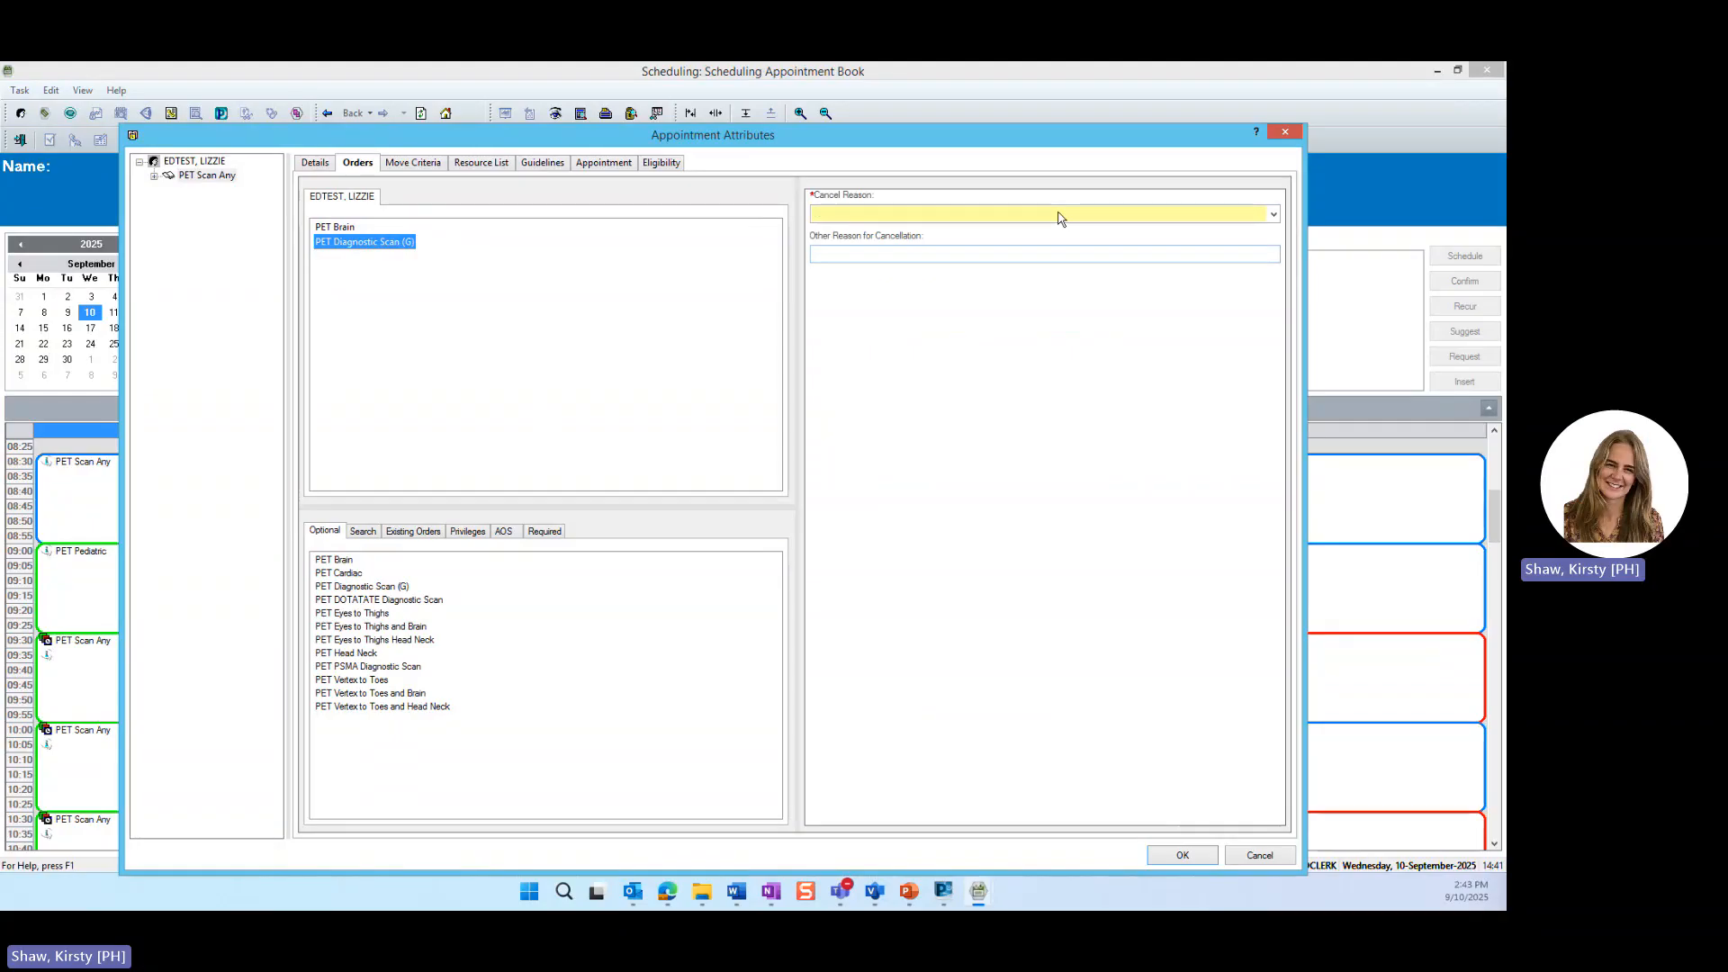
click(1275, 217)
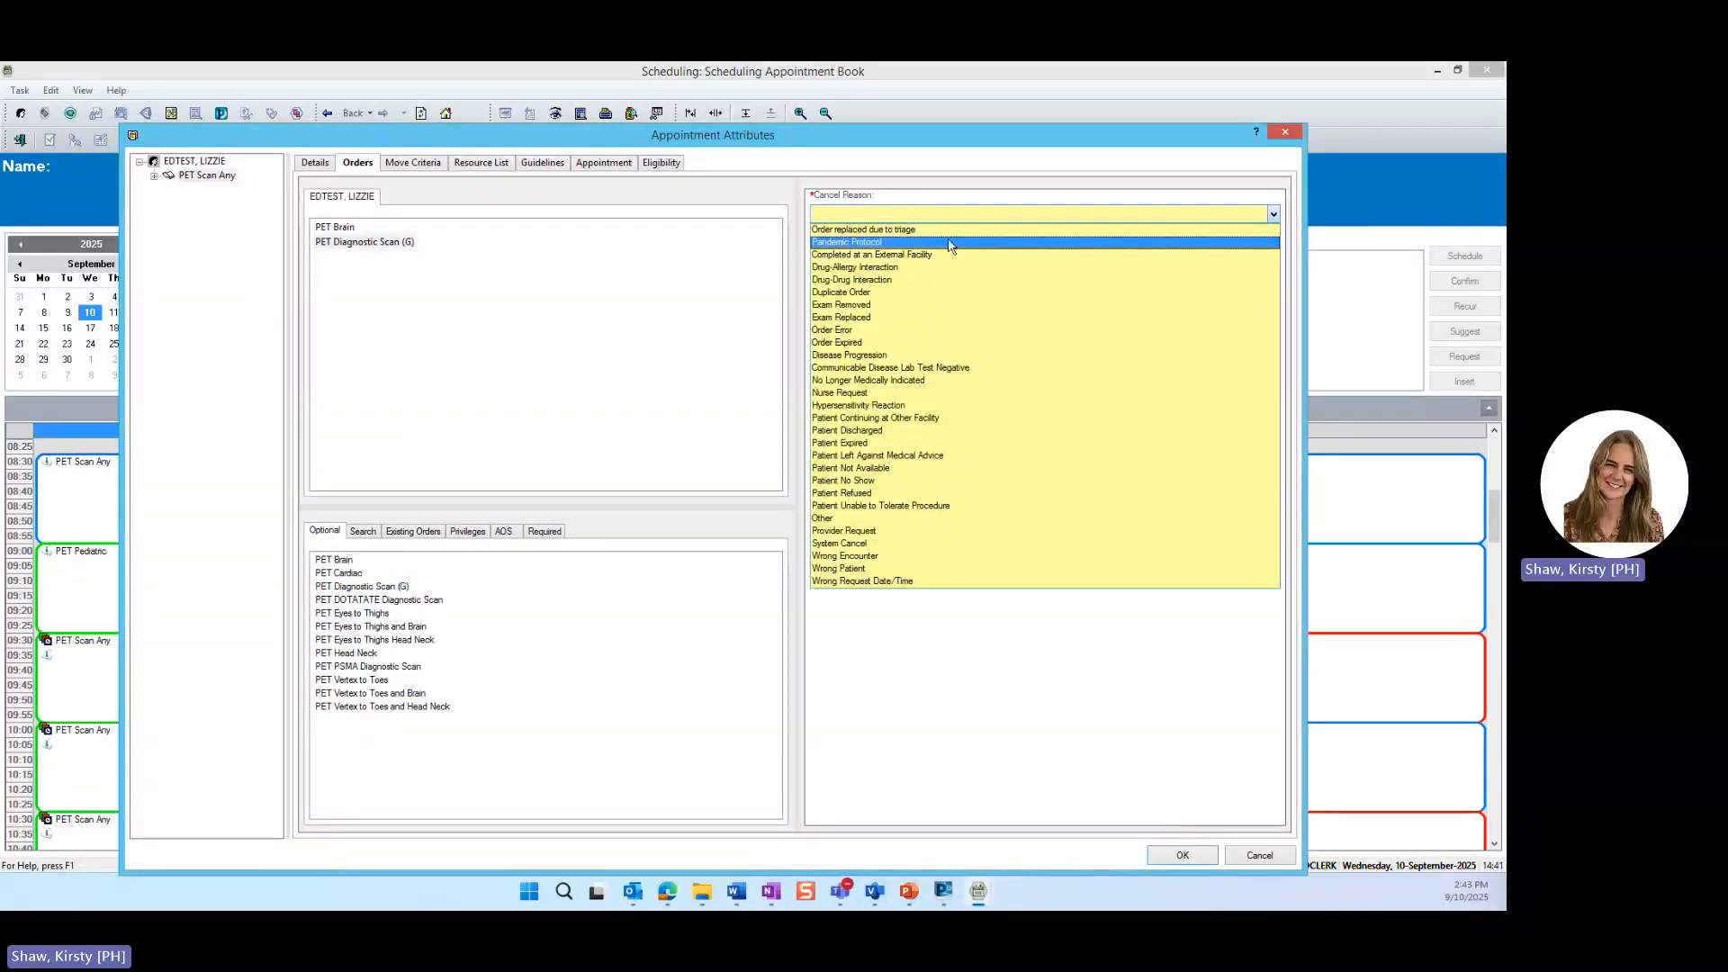
click(869, 319)
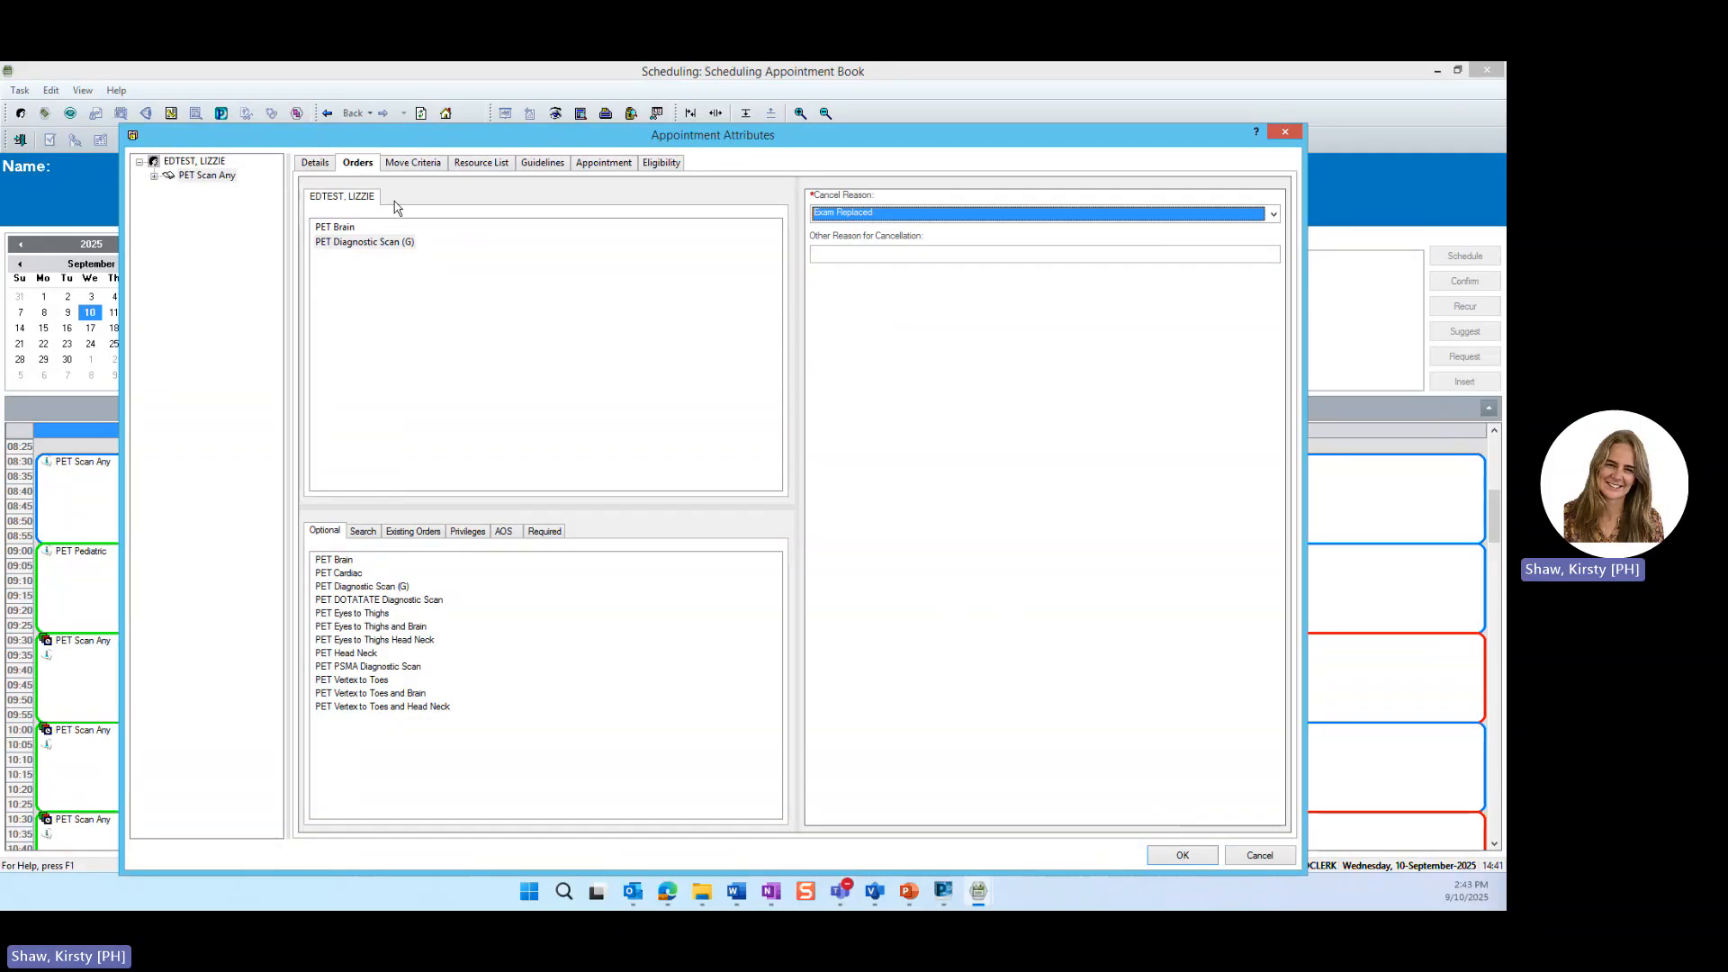
click(1181, 855)
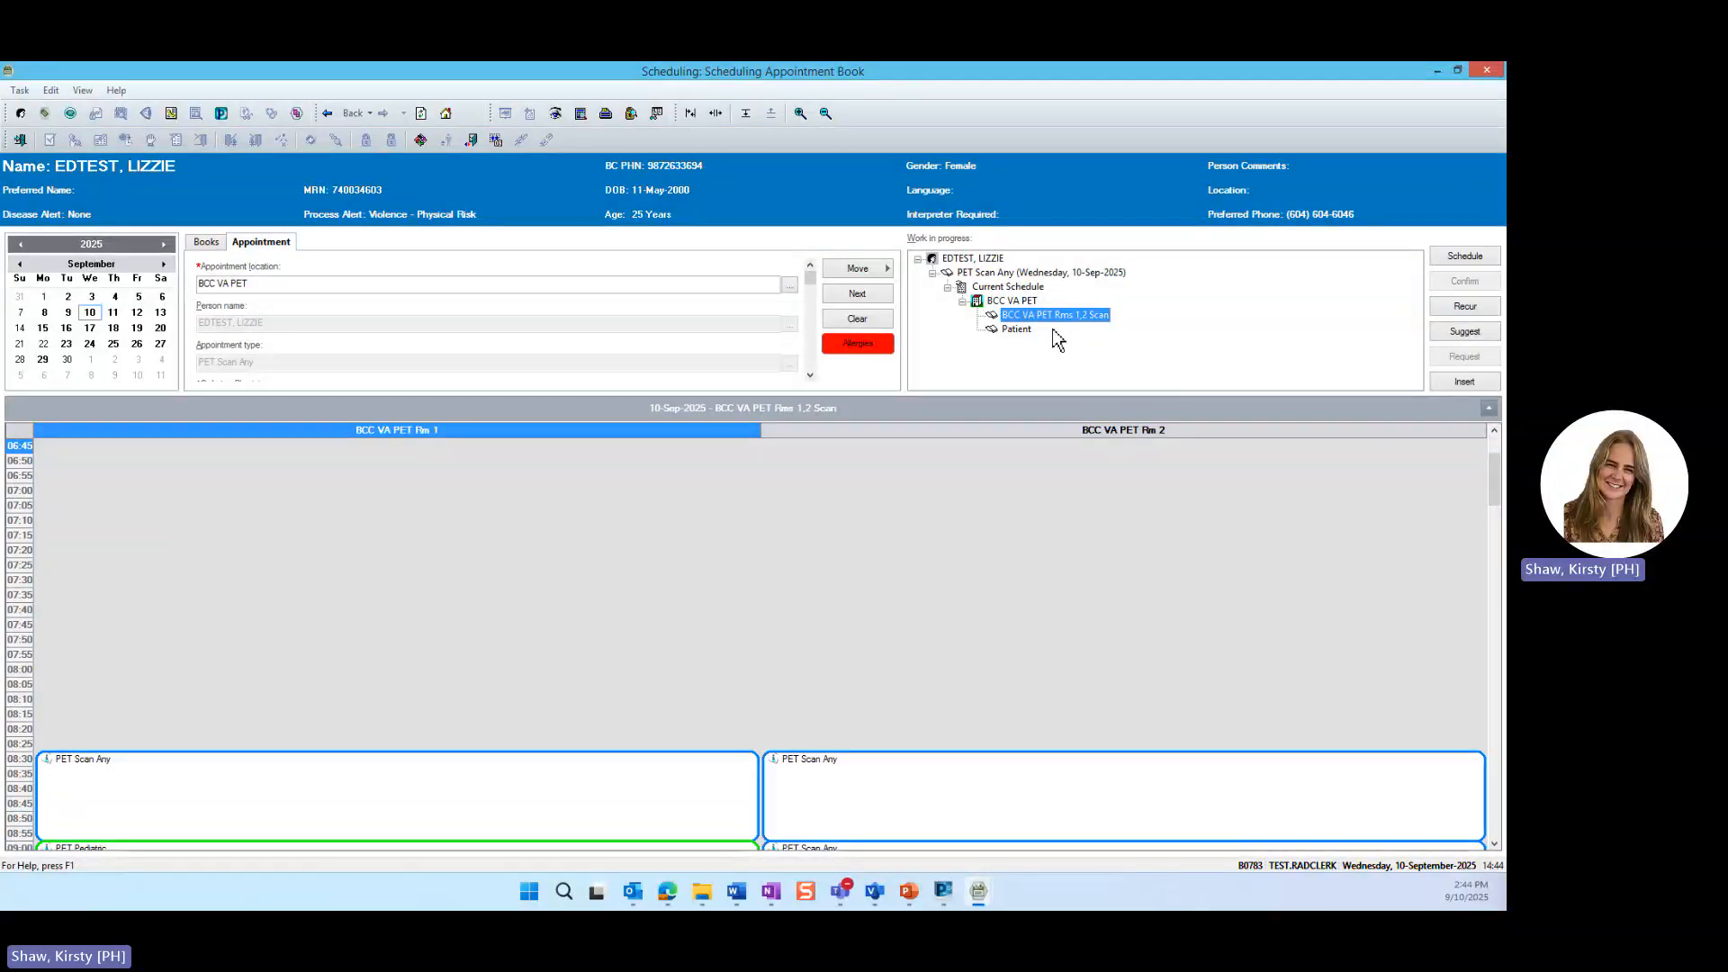
Step: Schedule the BCC VA PET Rms 1,2 Scan into the 10:00 PET Scan Any slot of BCC VA PET Rm 1
drag(1499, 486, 1366, 560)
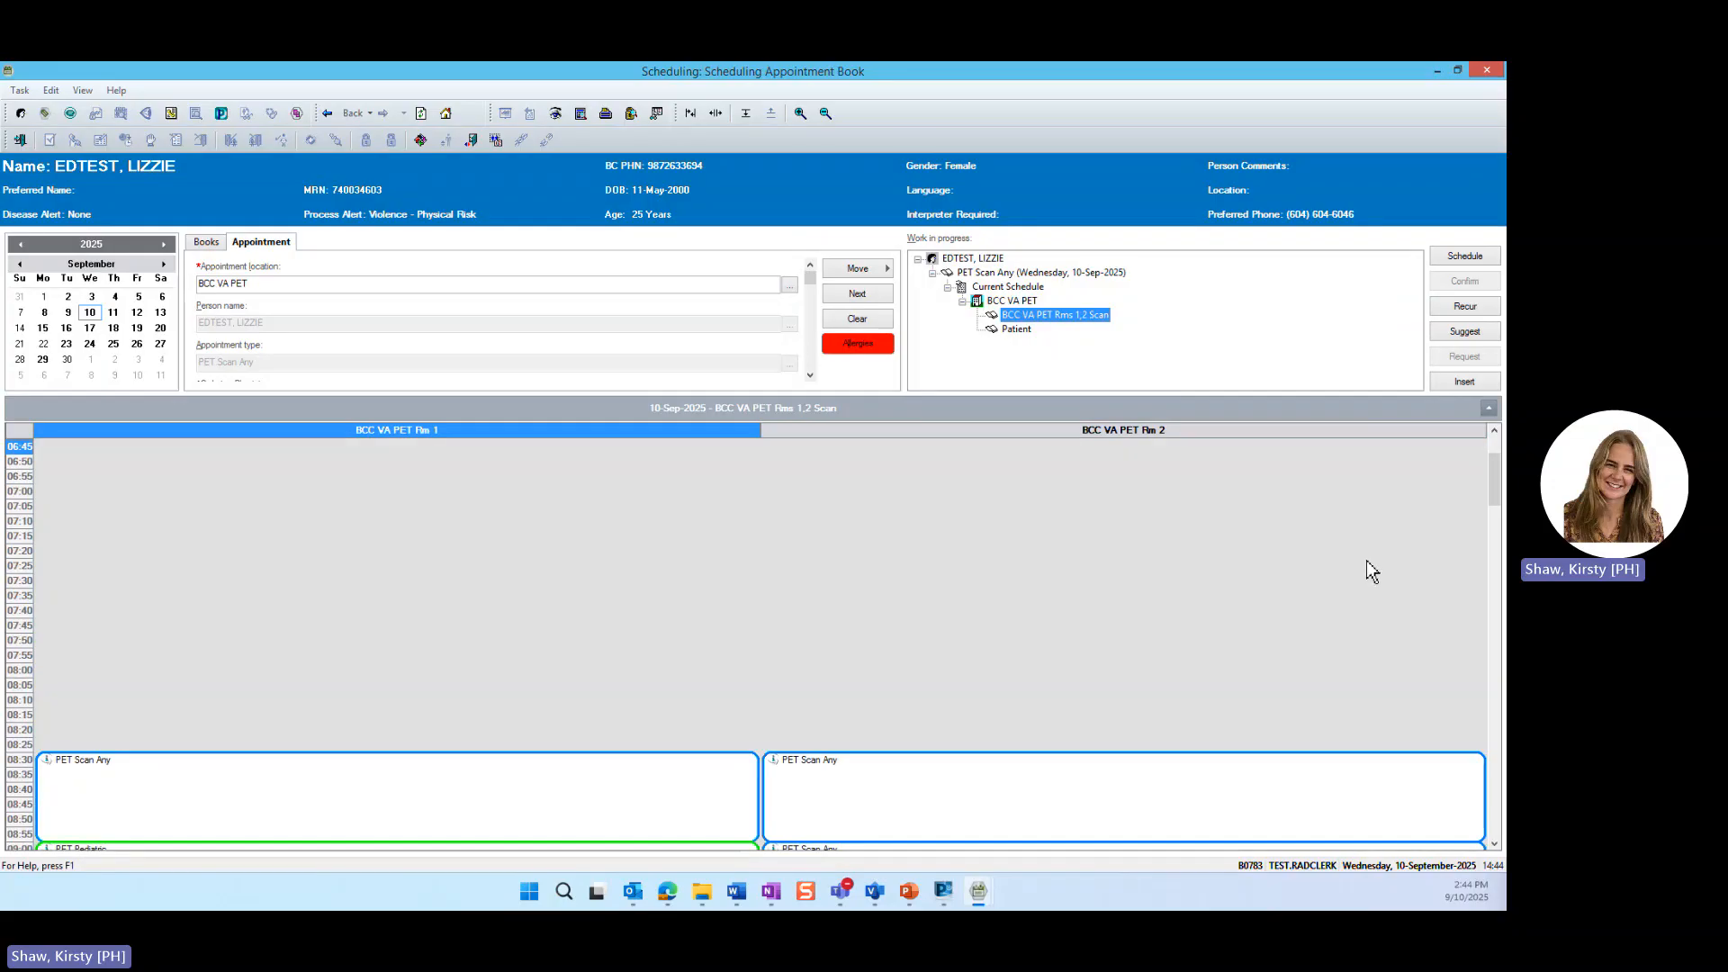
drag(1497, 491, 1497, 558)
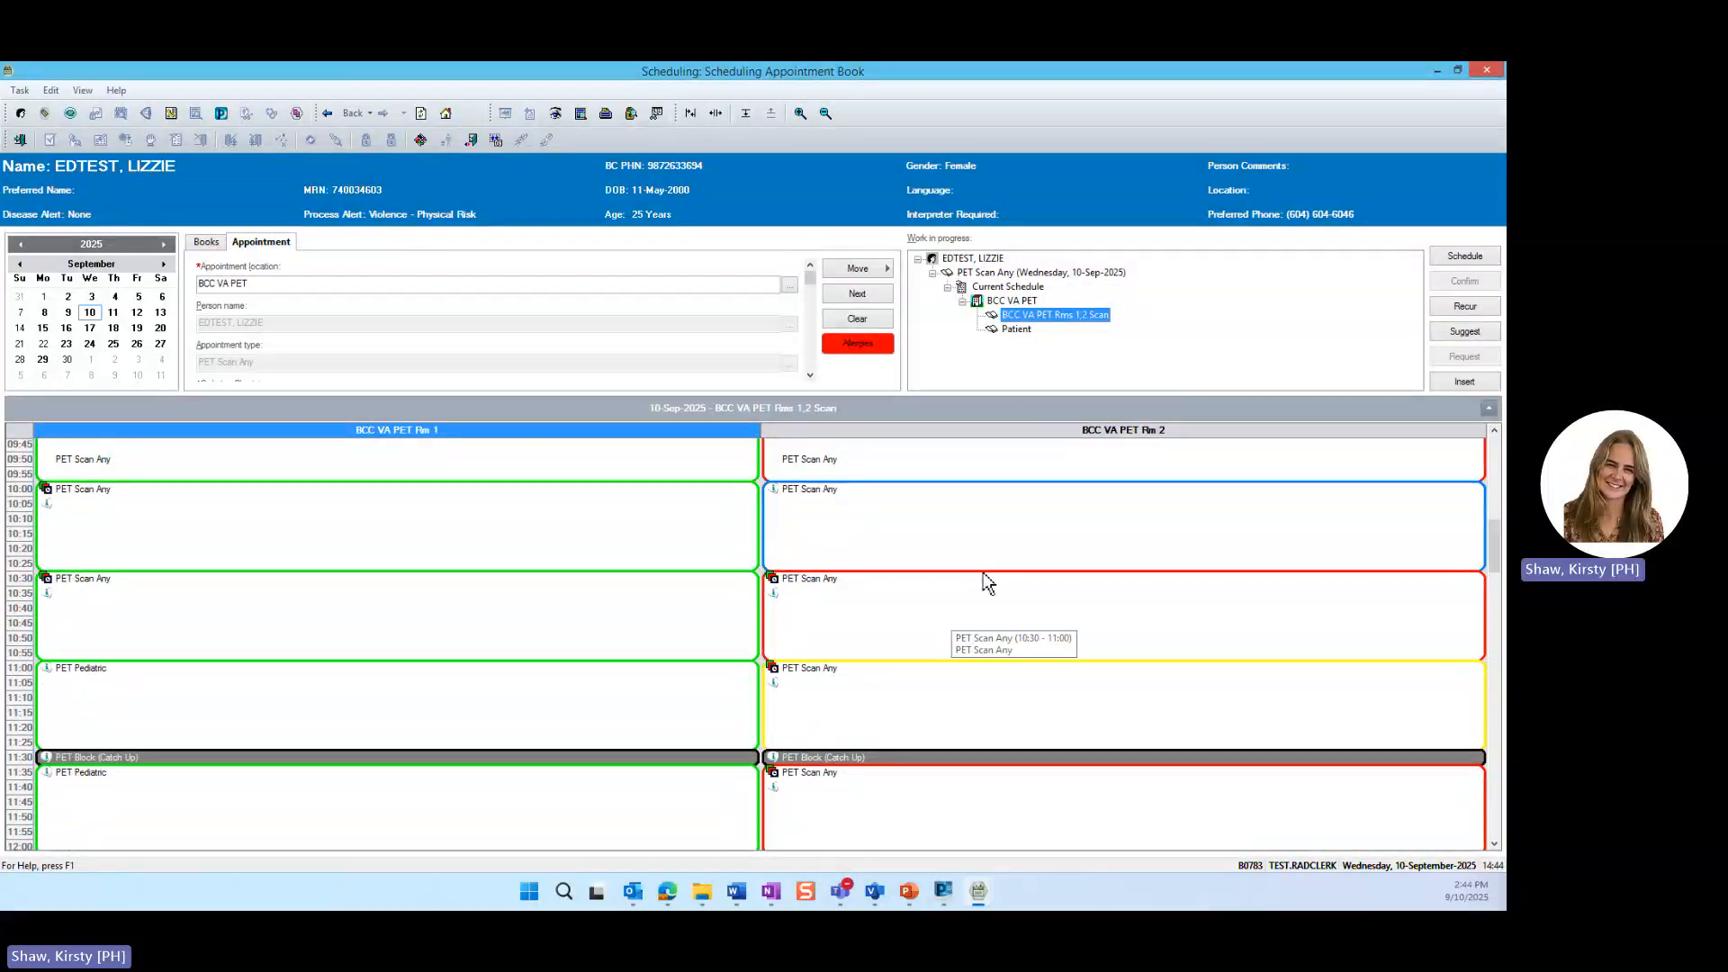
drag(1010, 316, 504, 500)
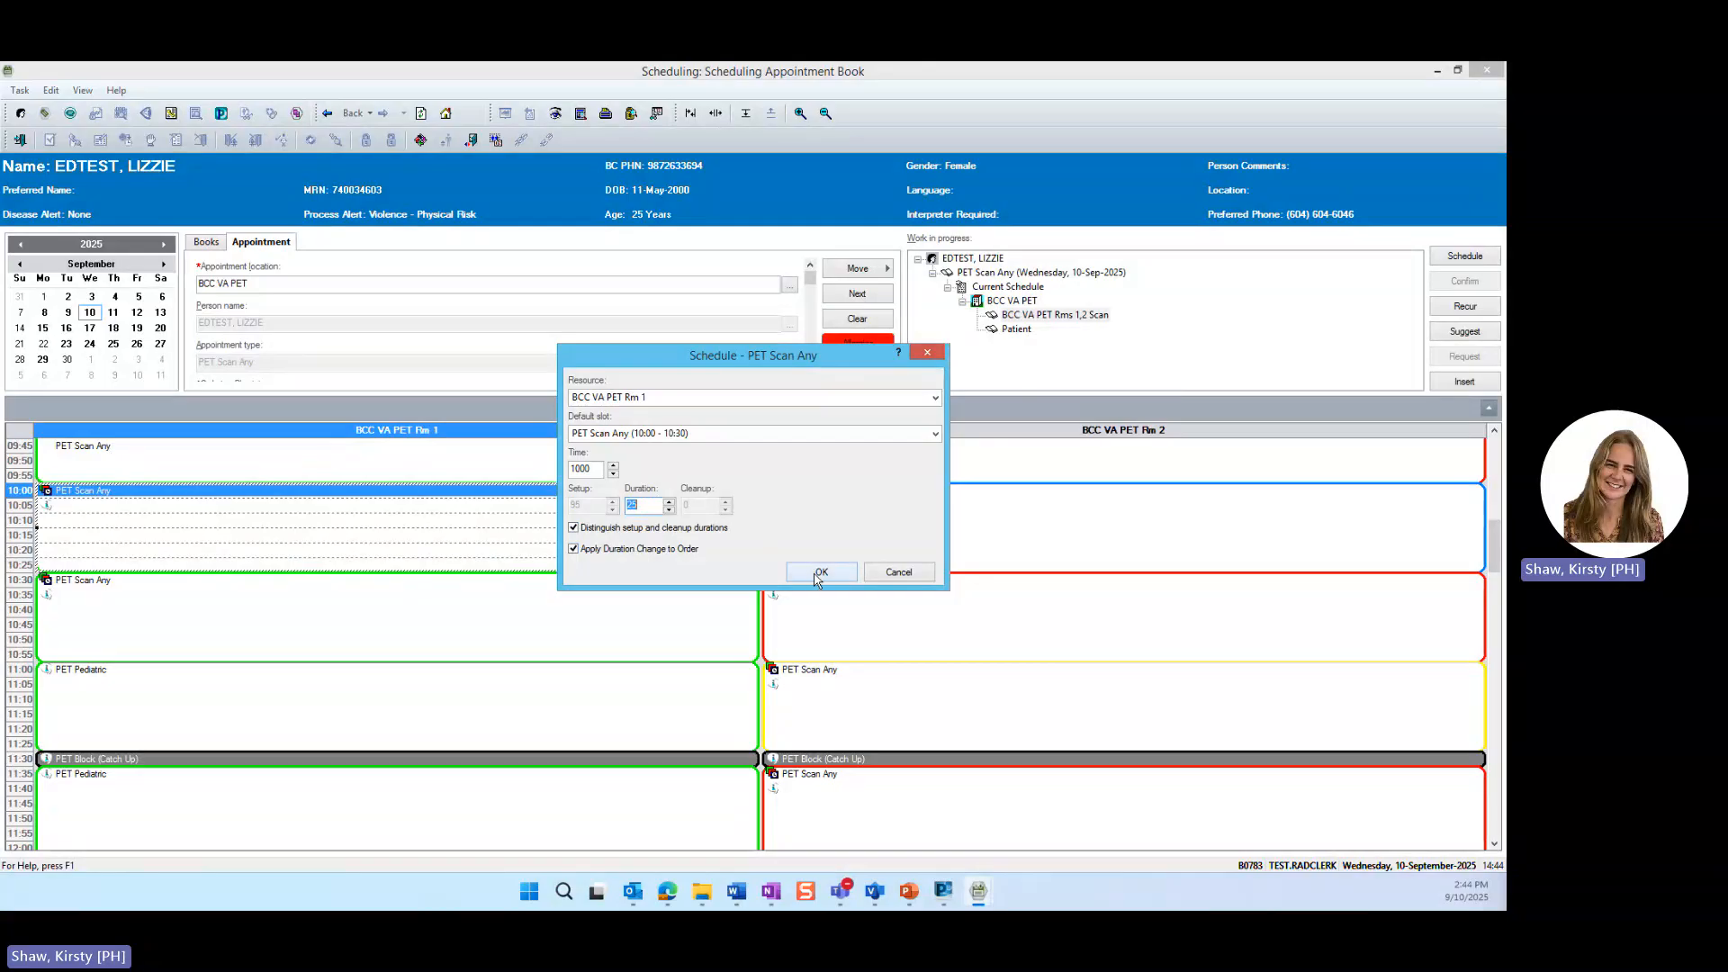
click(819, 573)
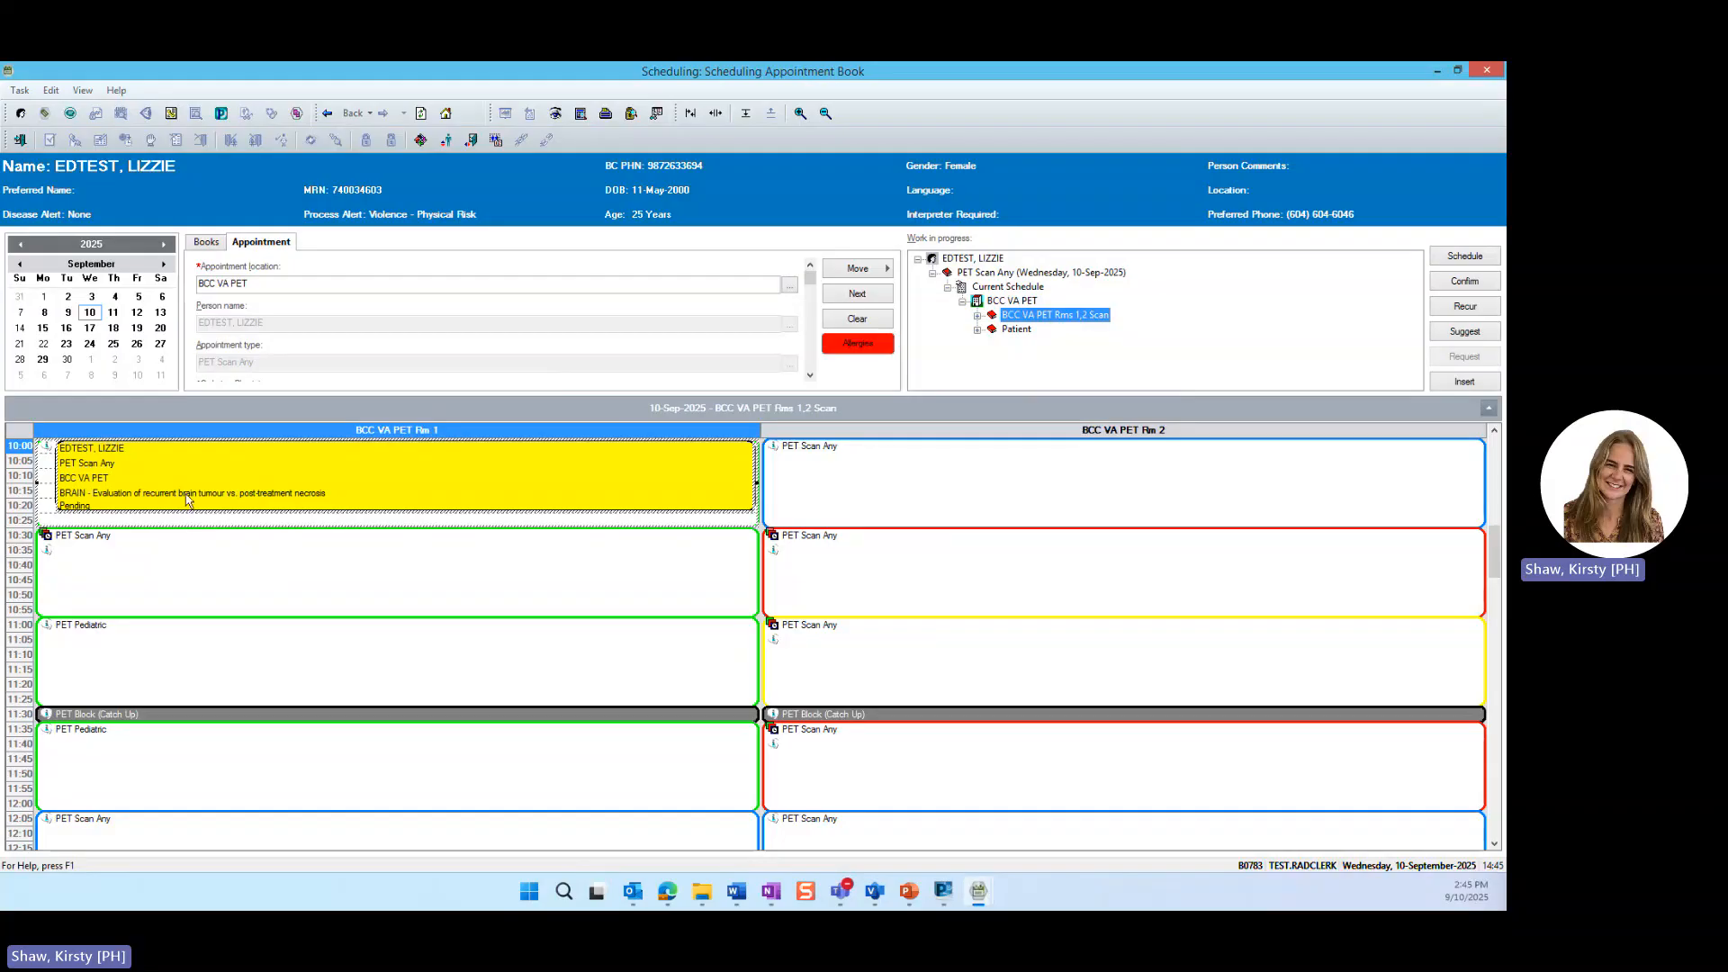
Step: Confirm the pending PET Scan Any appointment and accept its summary to reach the encounter selection
right_click(468, 468)
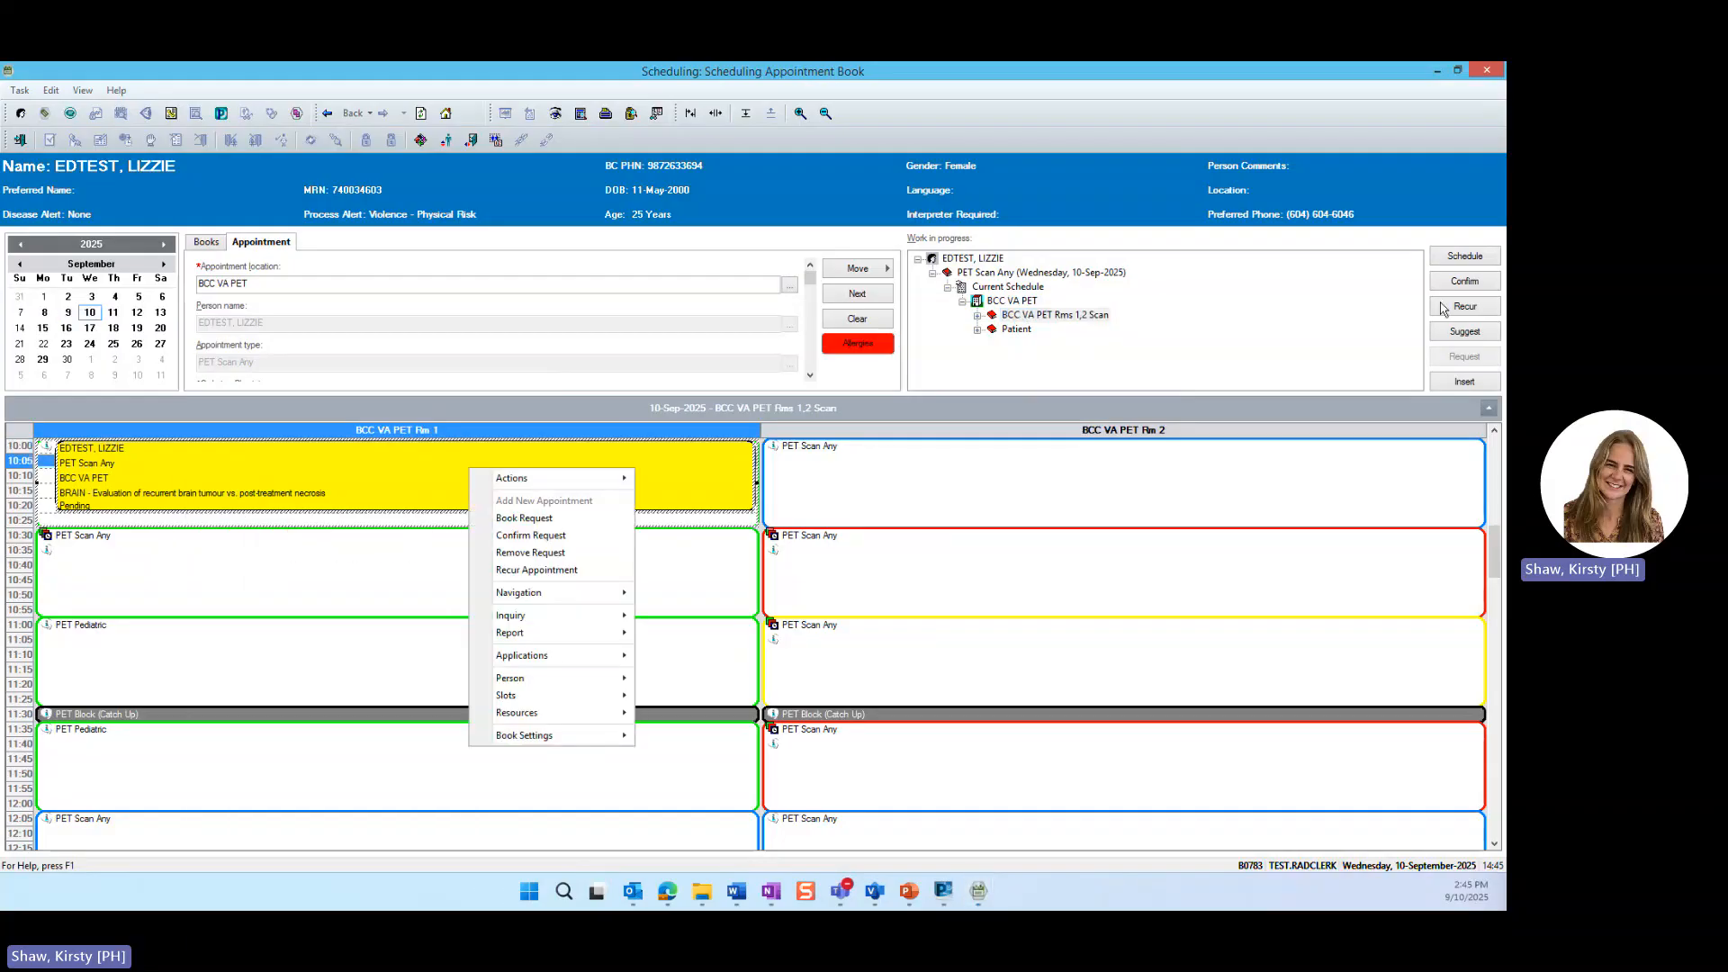
click(1490, 288)
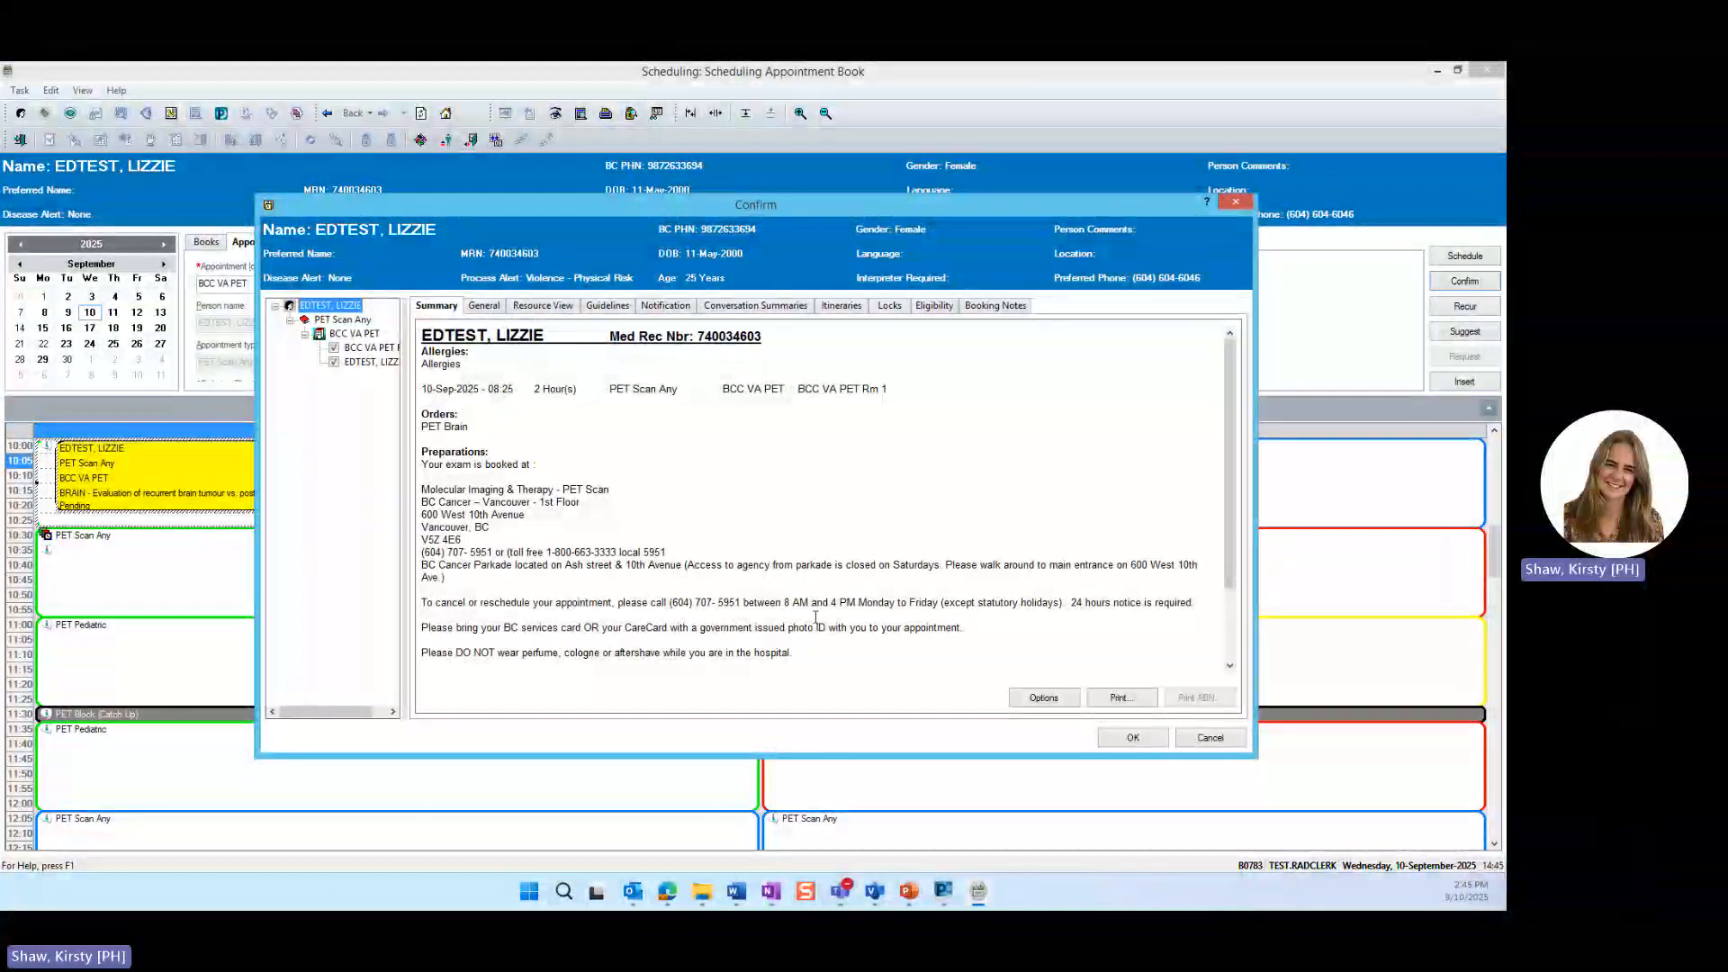
click(1120, 736)
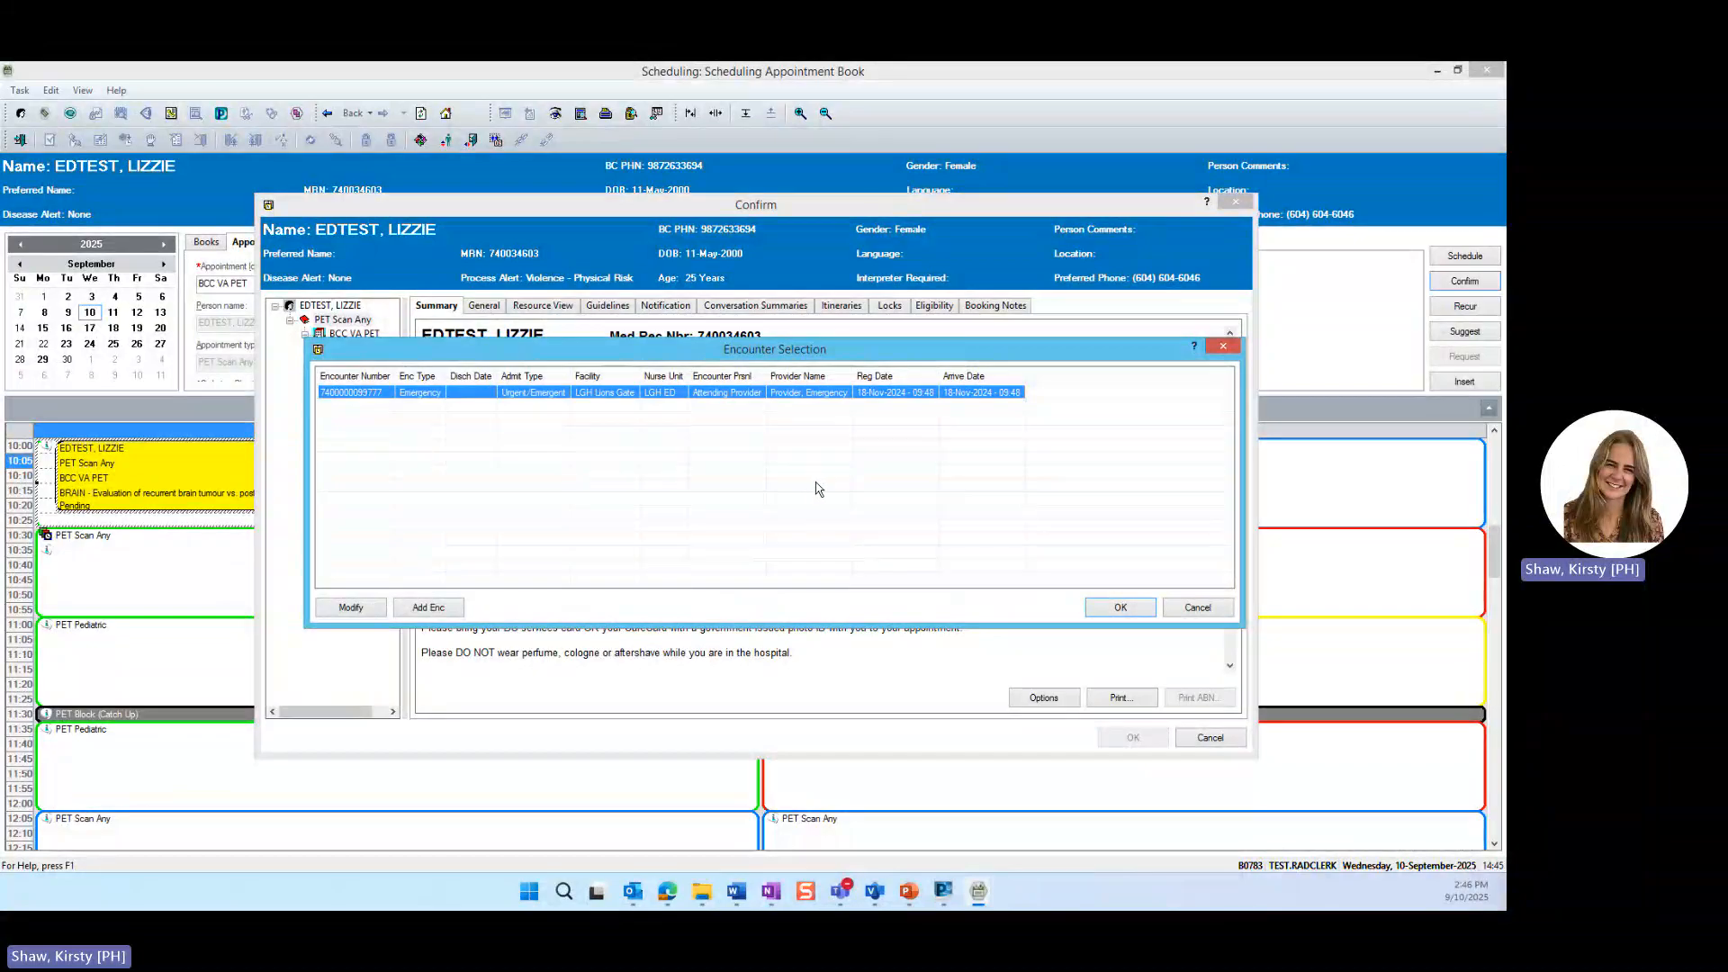
Step: Add a new encounter for the appointment using the Pre-Register Outpatient conversation
click(428, 610)
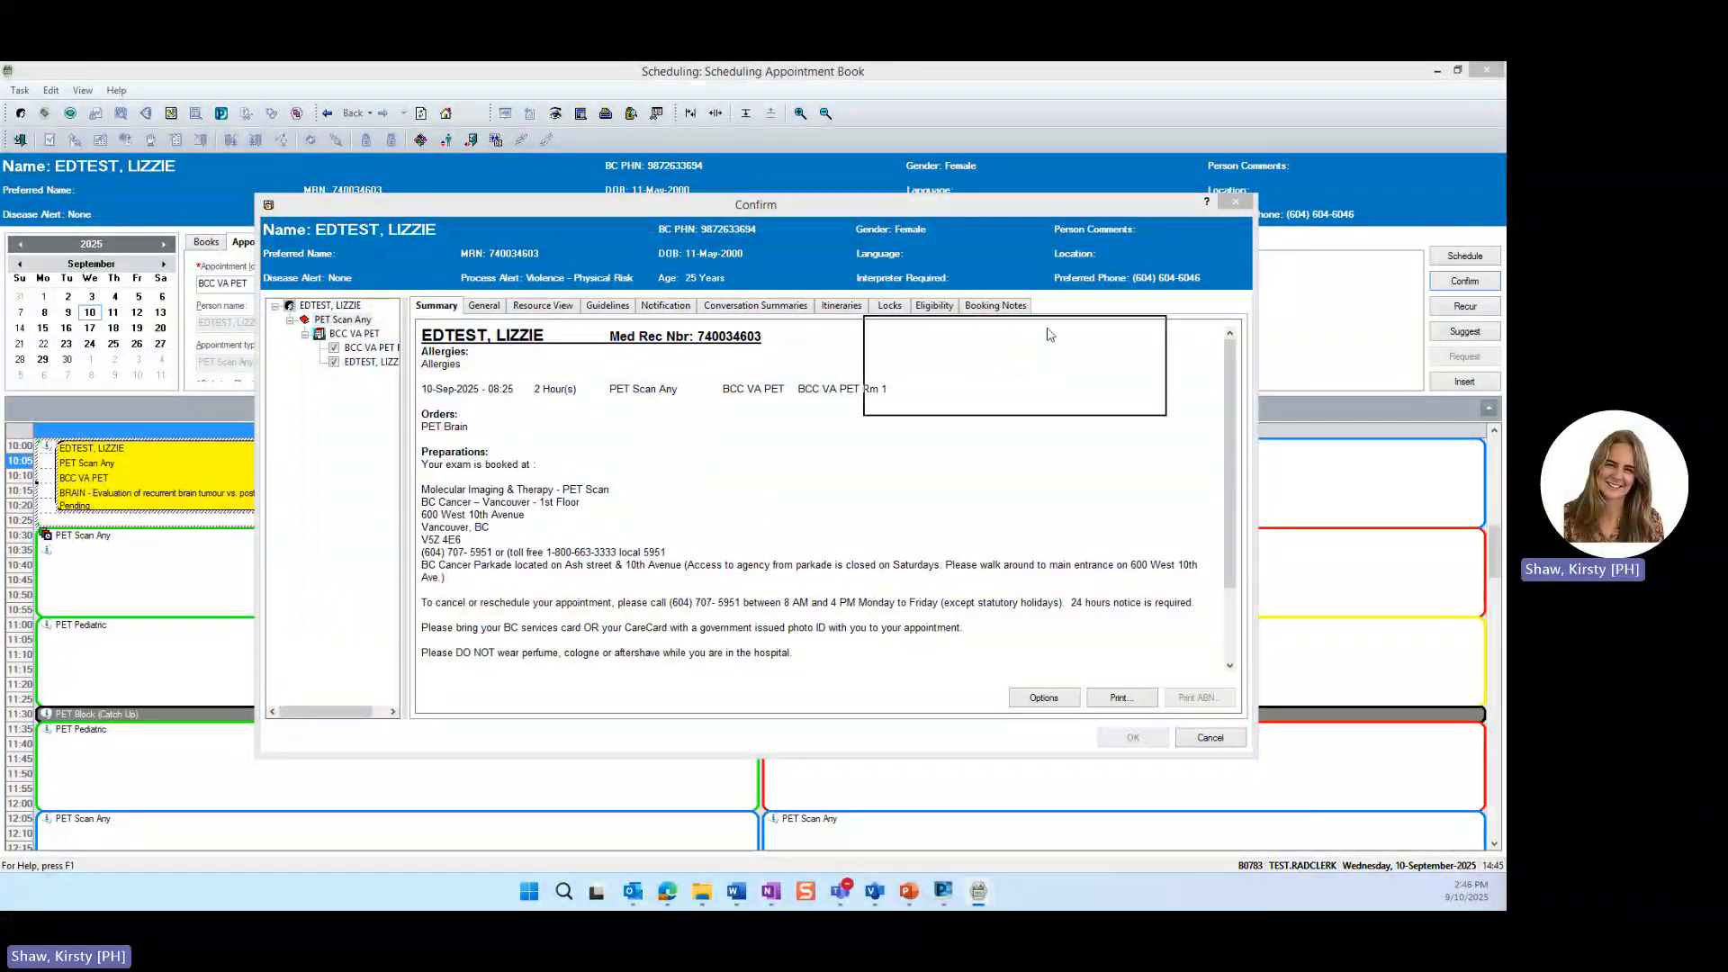
click(872, 406)
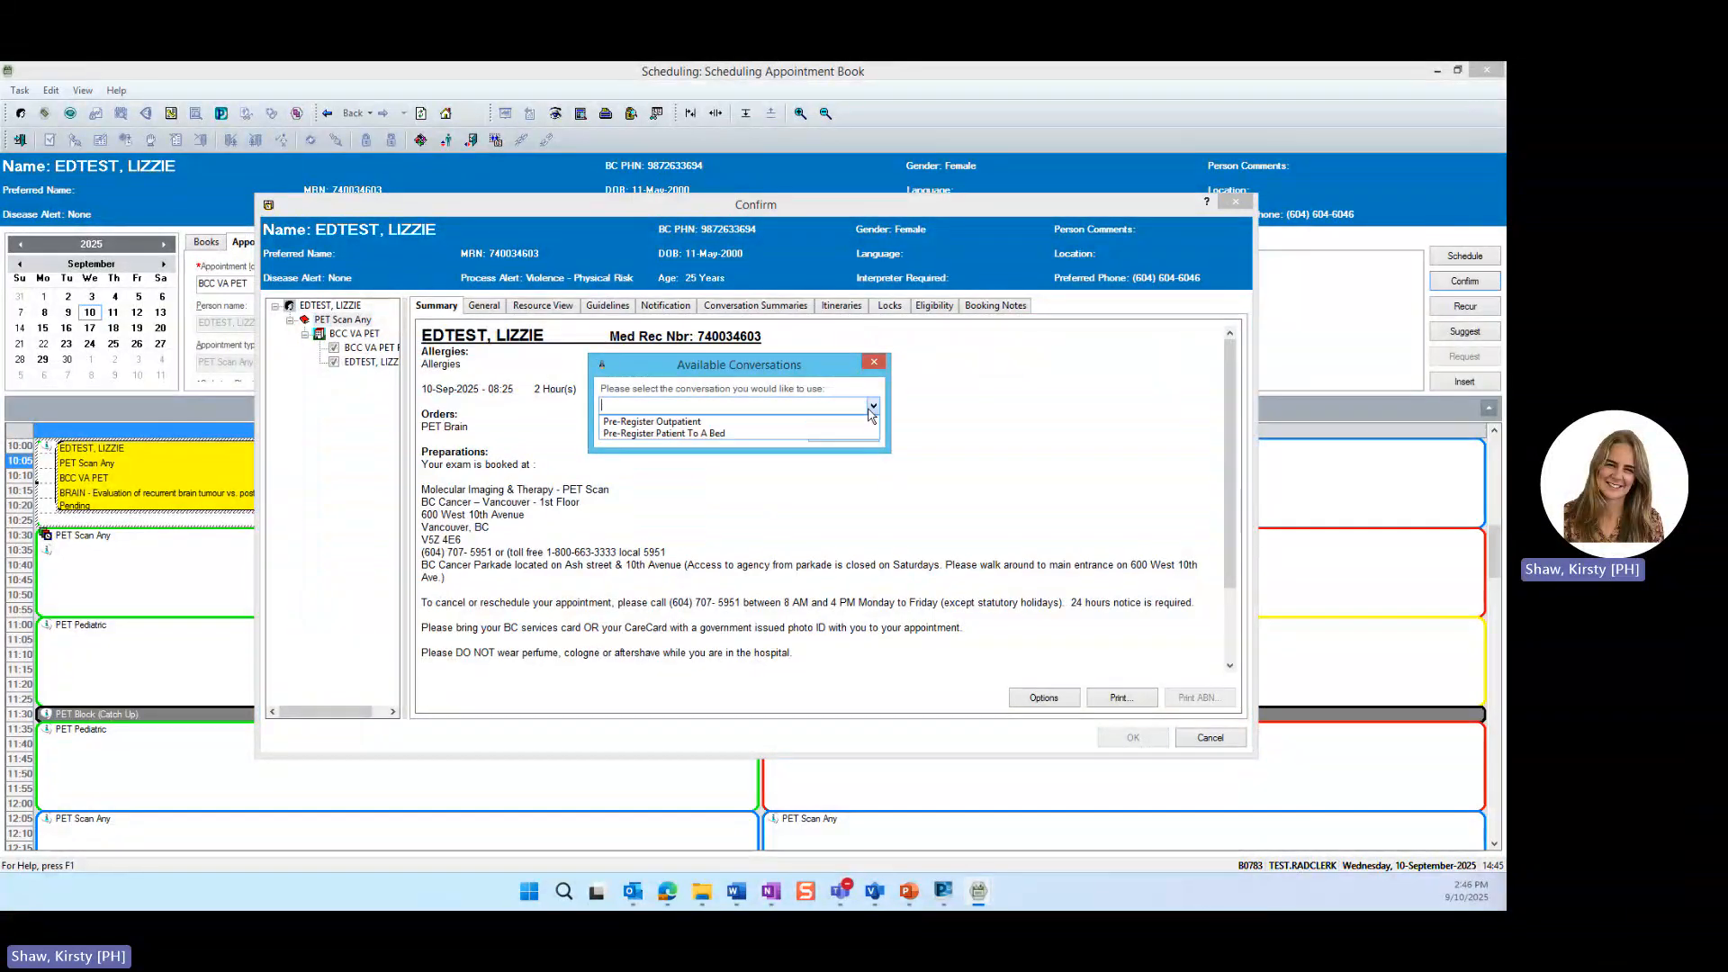
click(690, 423)
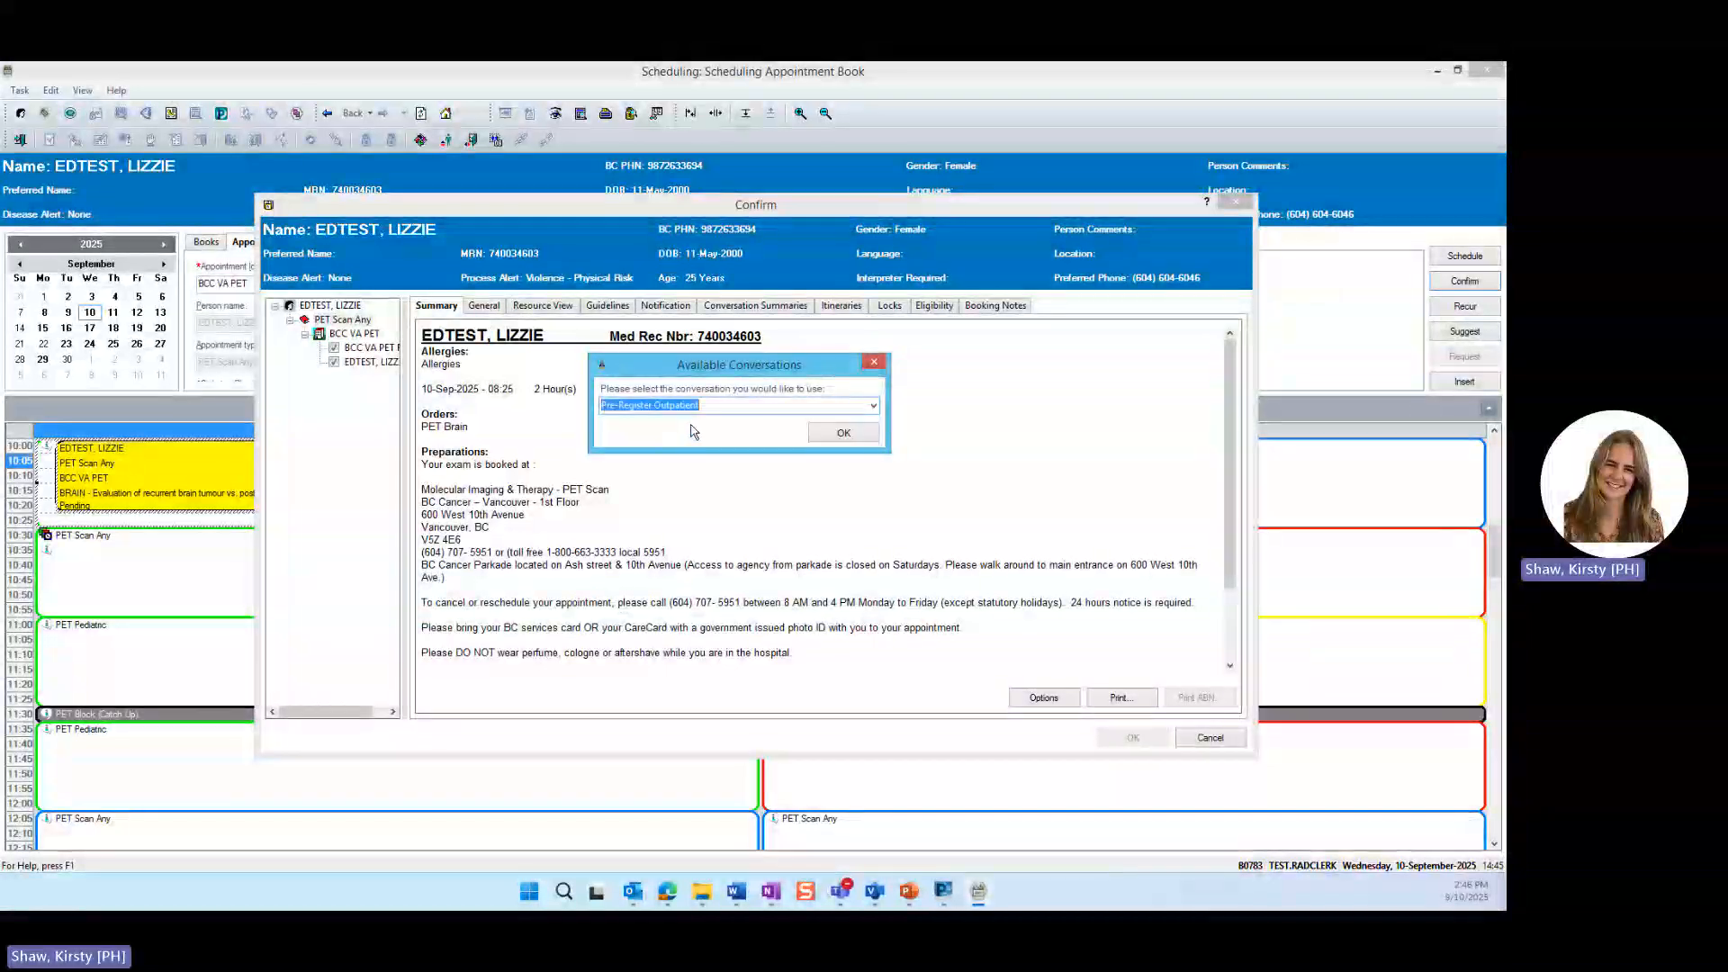
click(862, 434)
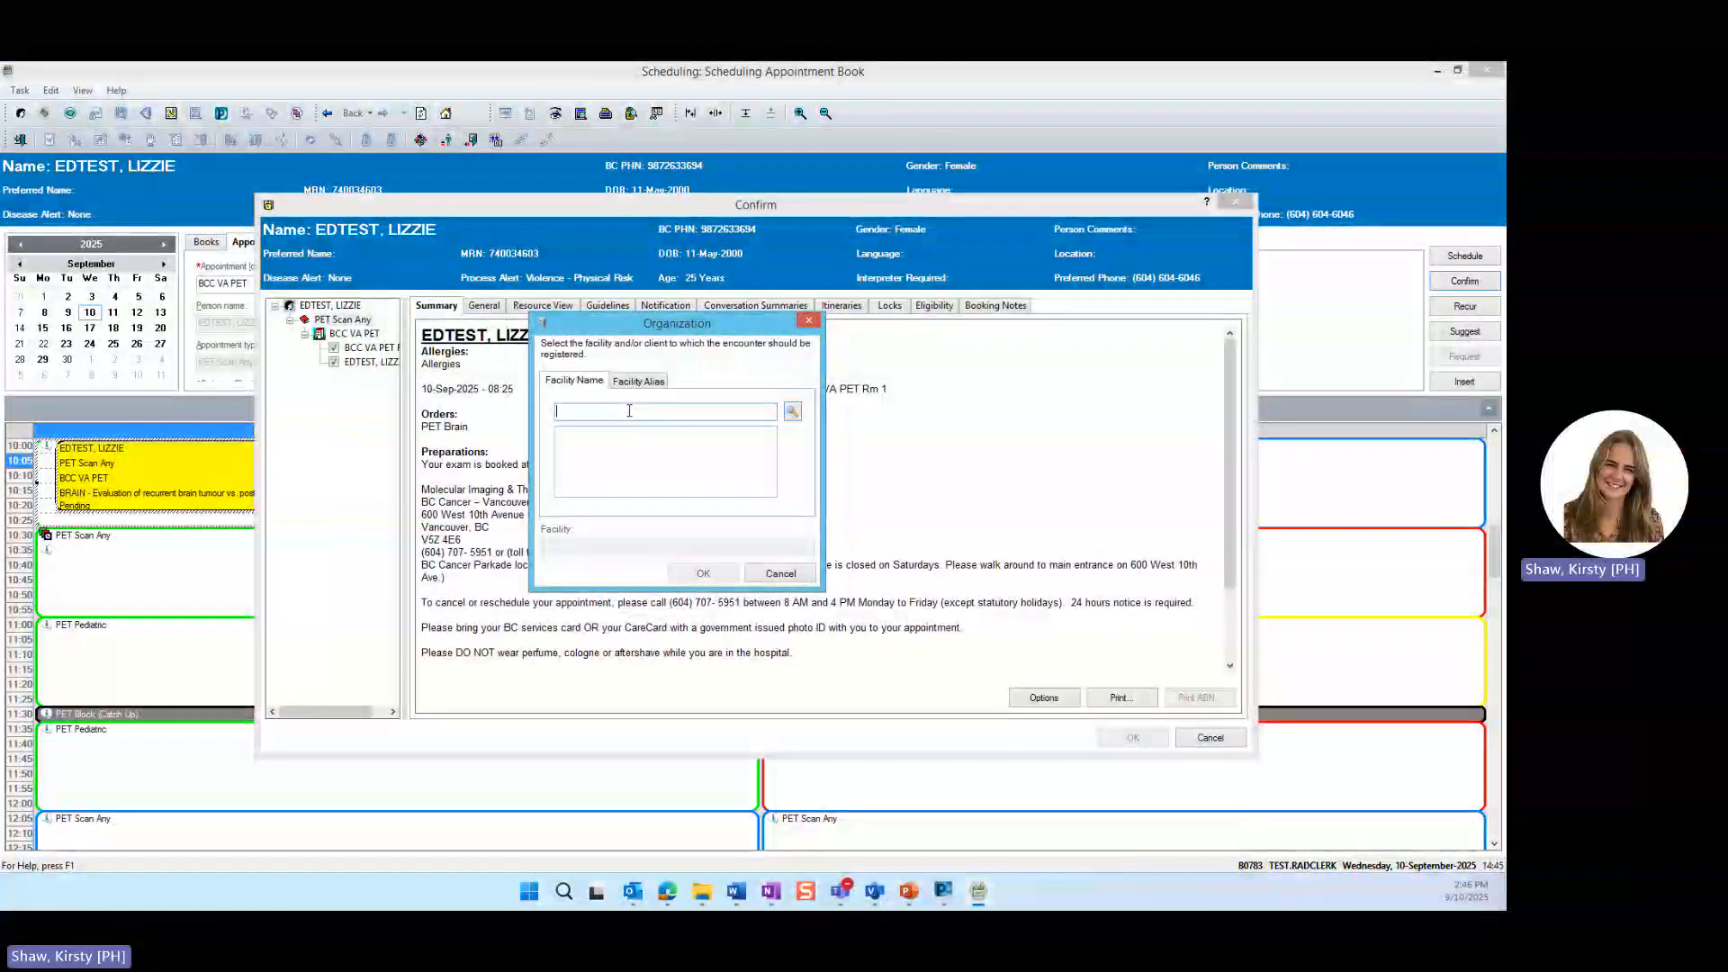
Step: Search facilities for "bcc va", choose BCC VA BC Cancer Vancouver PET and acknowledge the active encounter notice
text(bcc va)
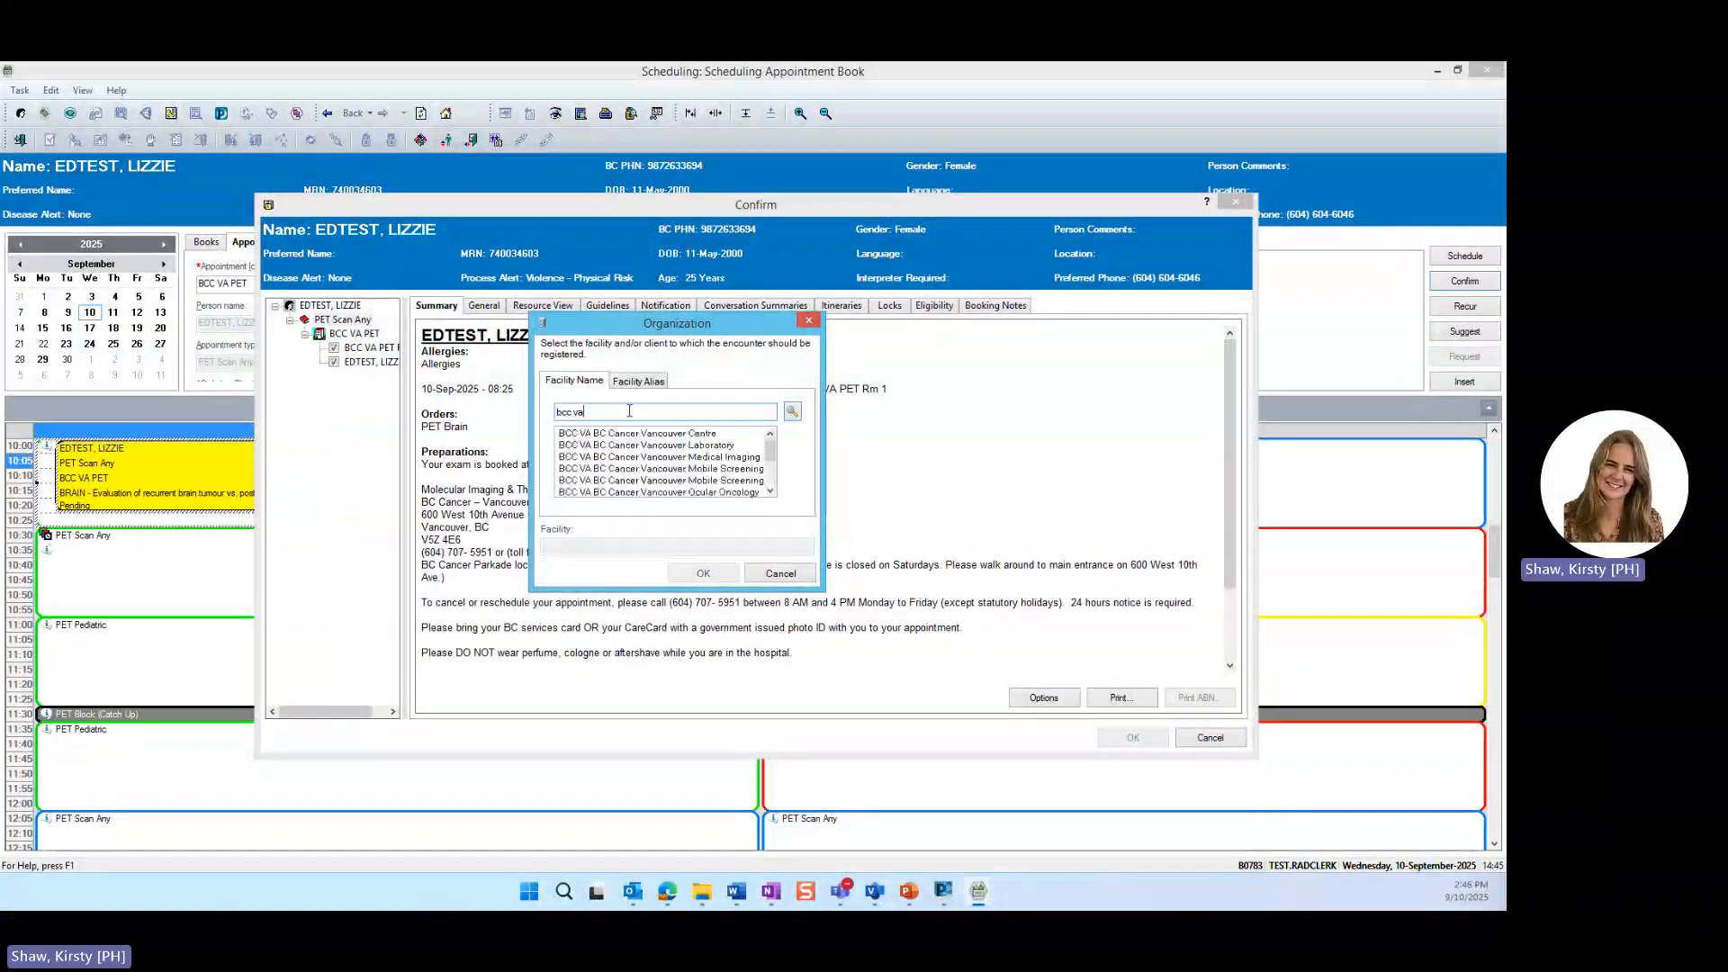
drag(772, 447, 773, 458)
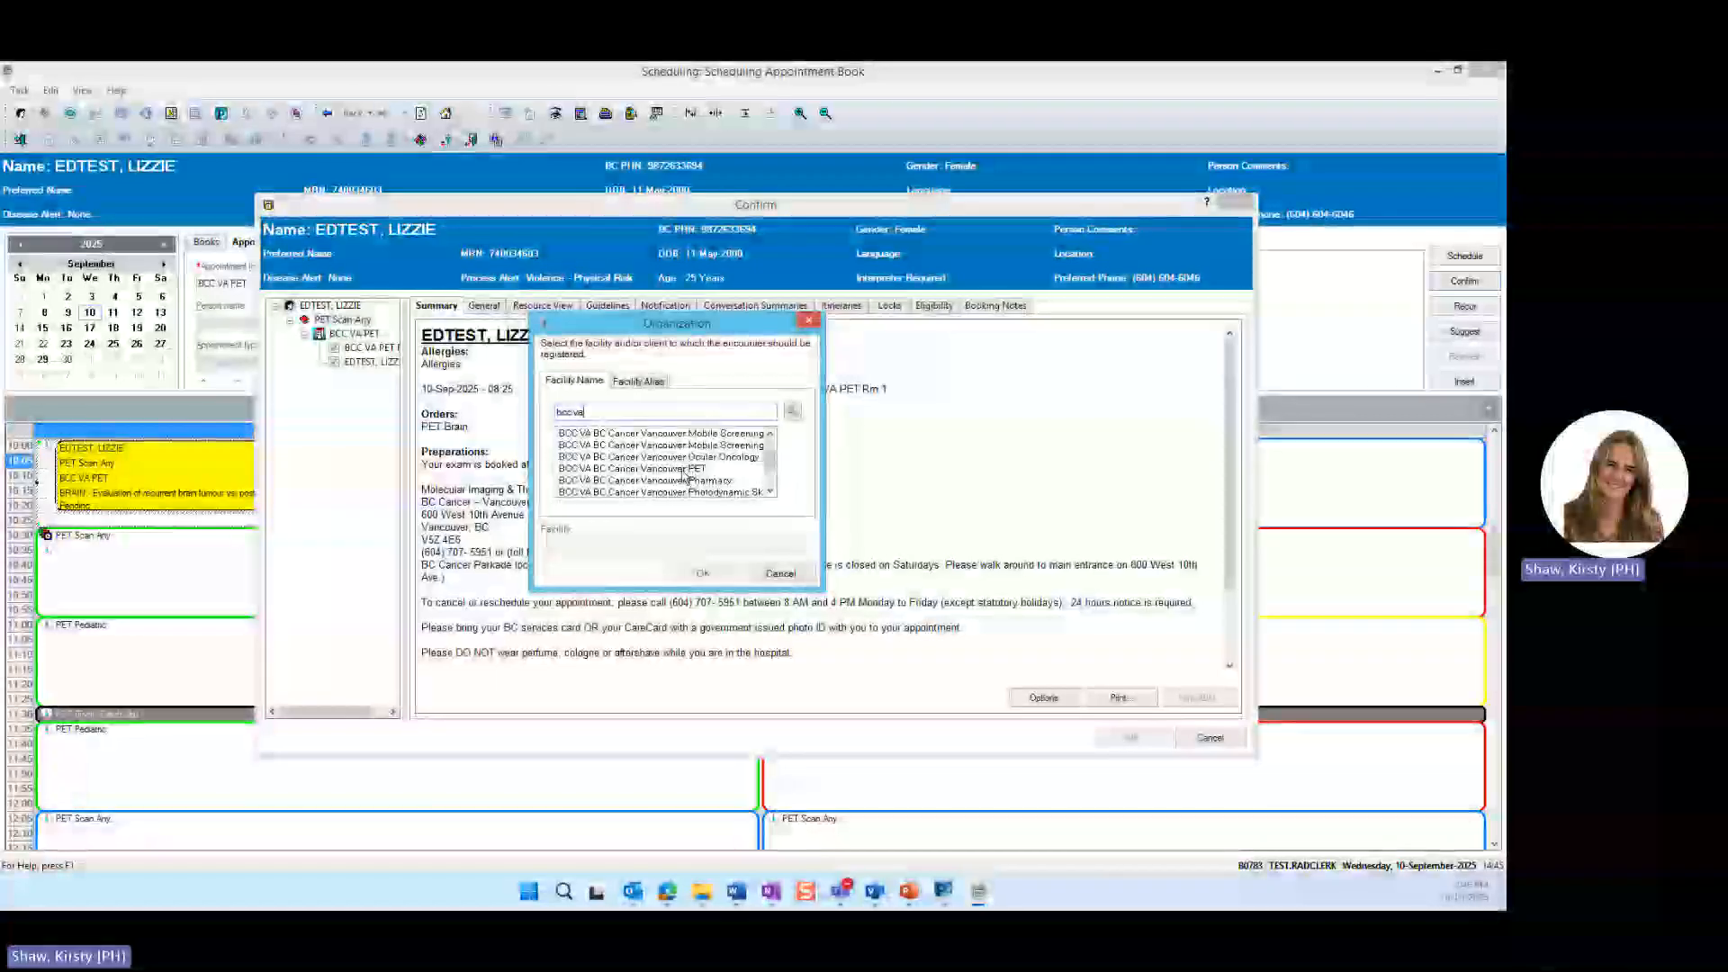
click(681, 470)
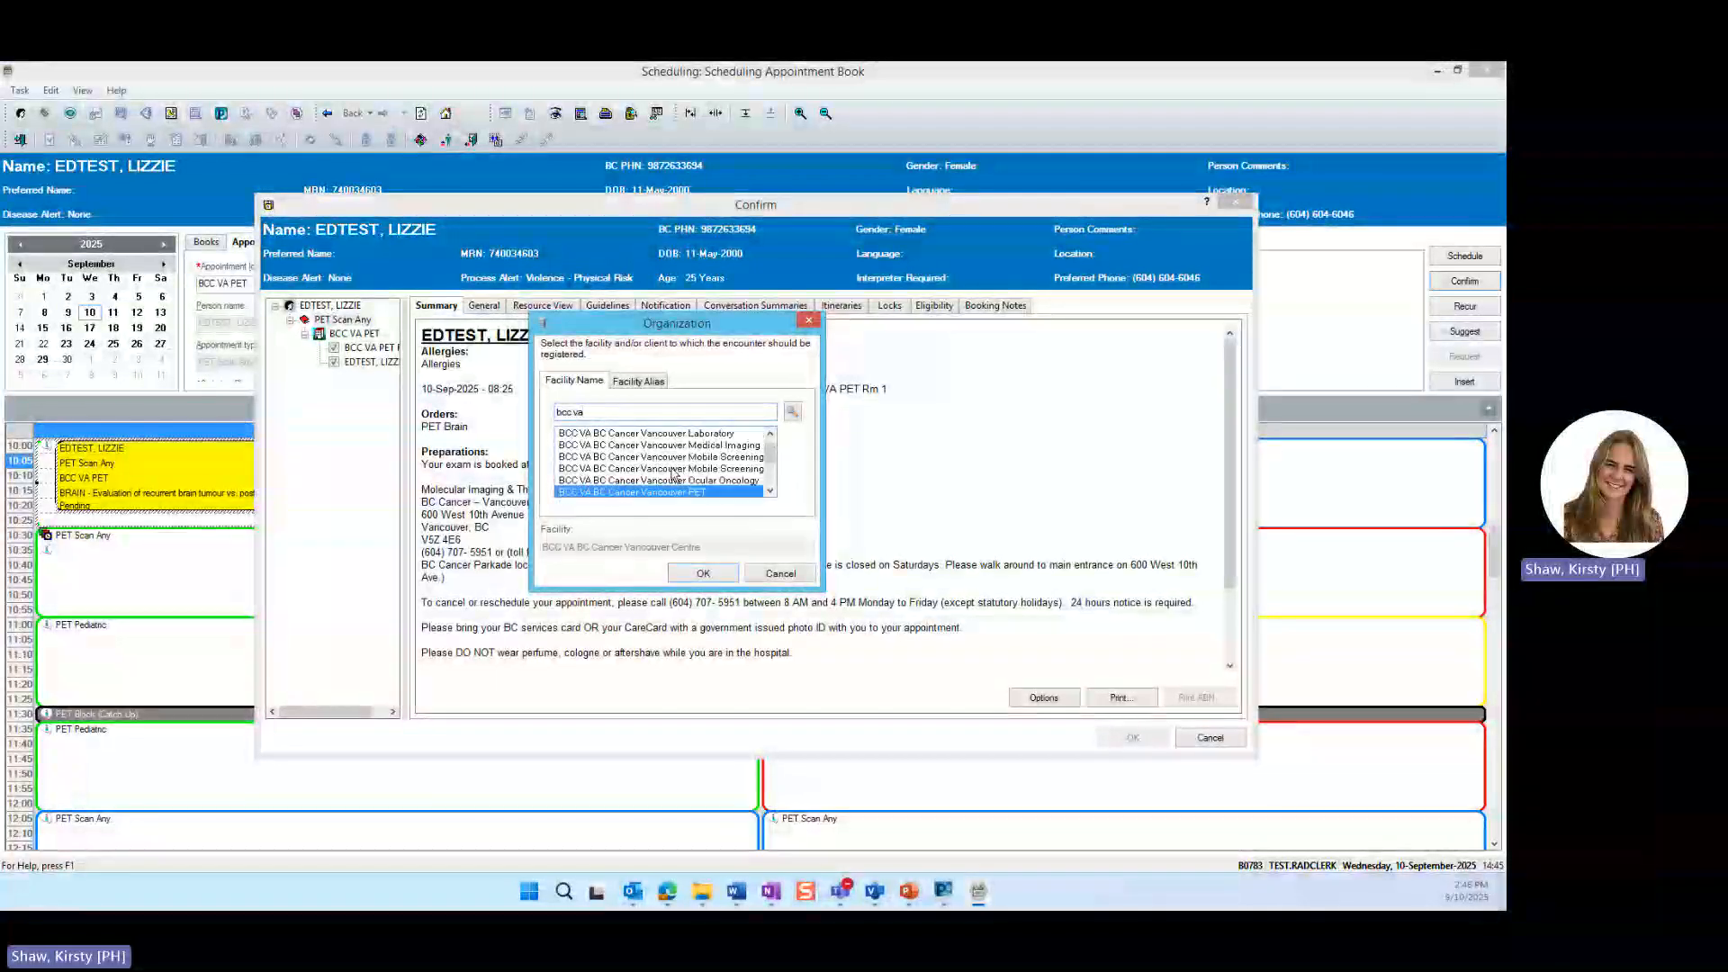
click(704, 575)
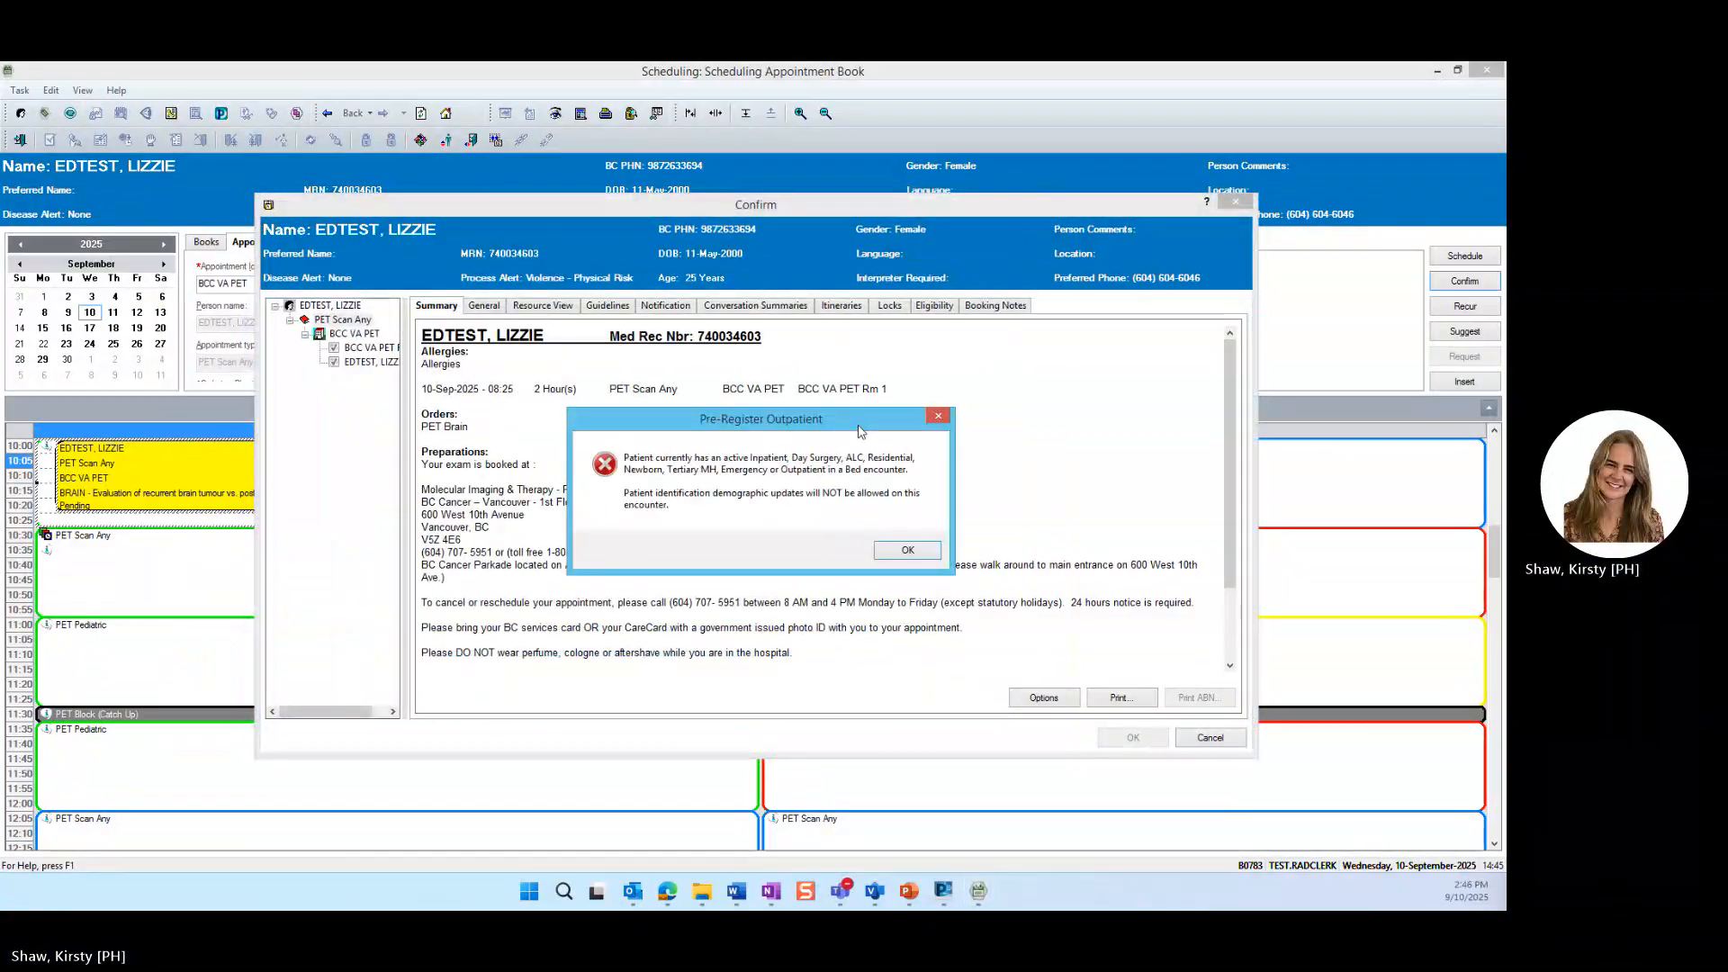
click(905, 552)
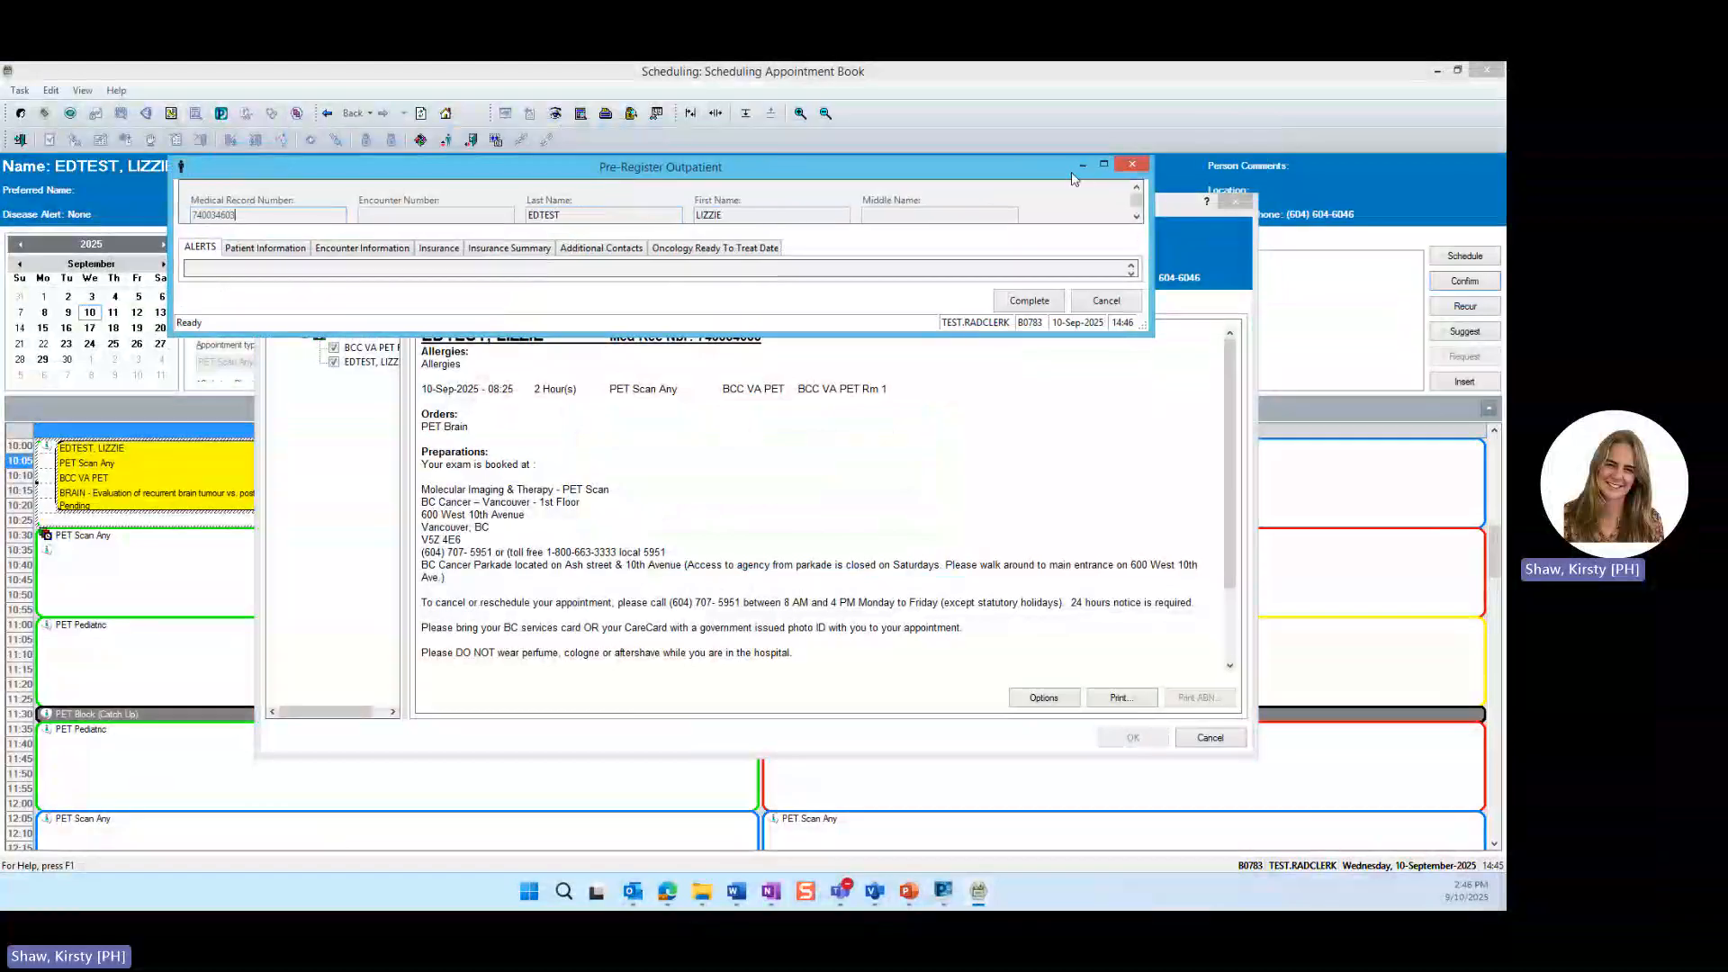
Step: Review the patient information, and set the encounter type to Pre-Outpatient and the medical service to Positron Emission Tomography
drag(1149, 333, 1342, 758)
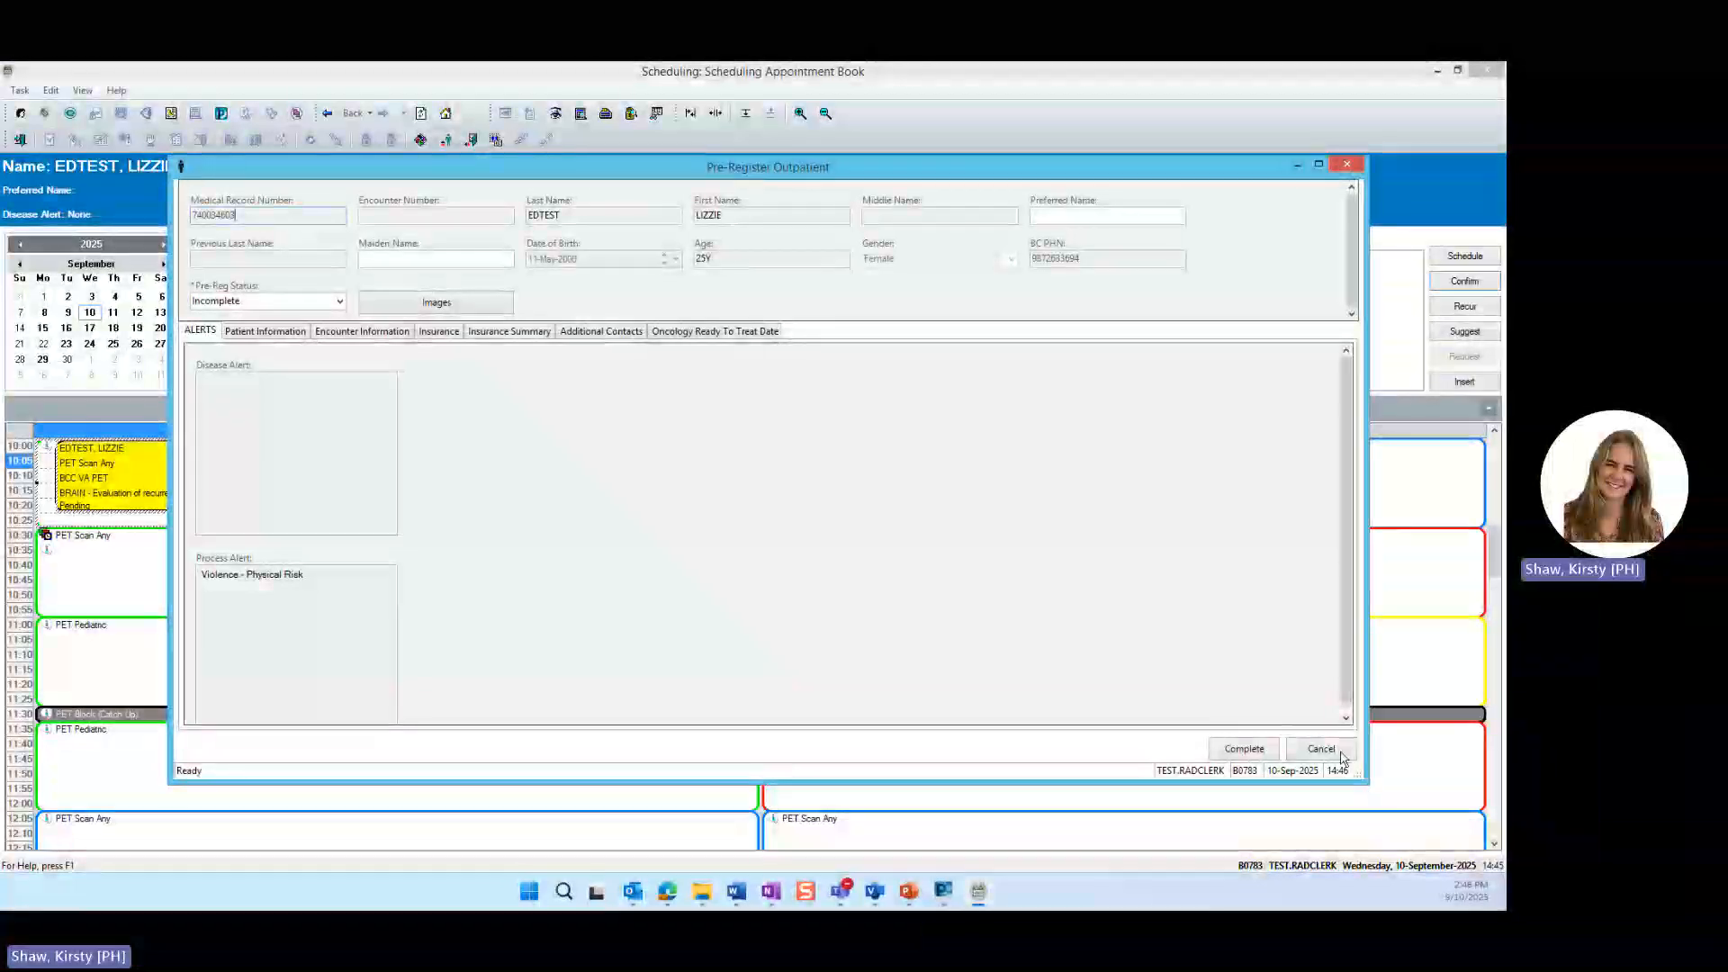
click(269, 330)
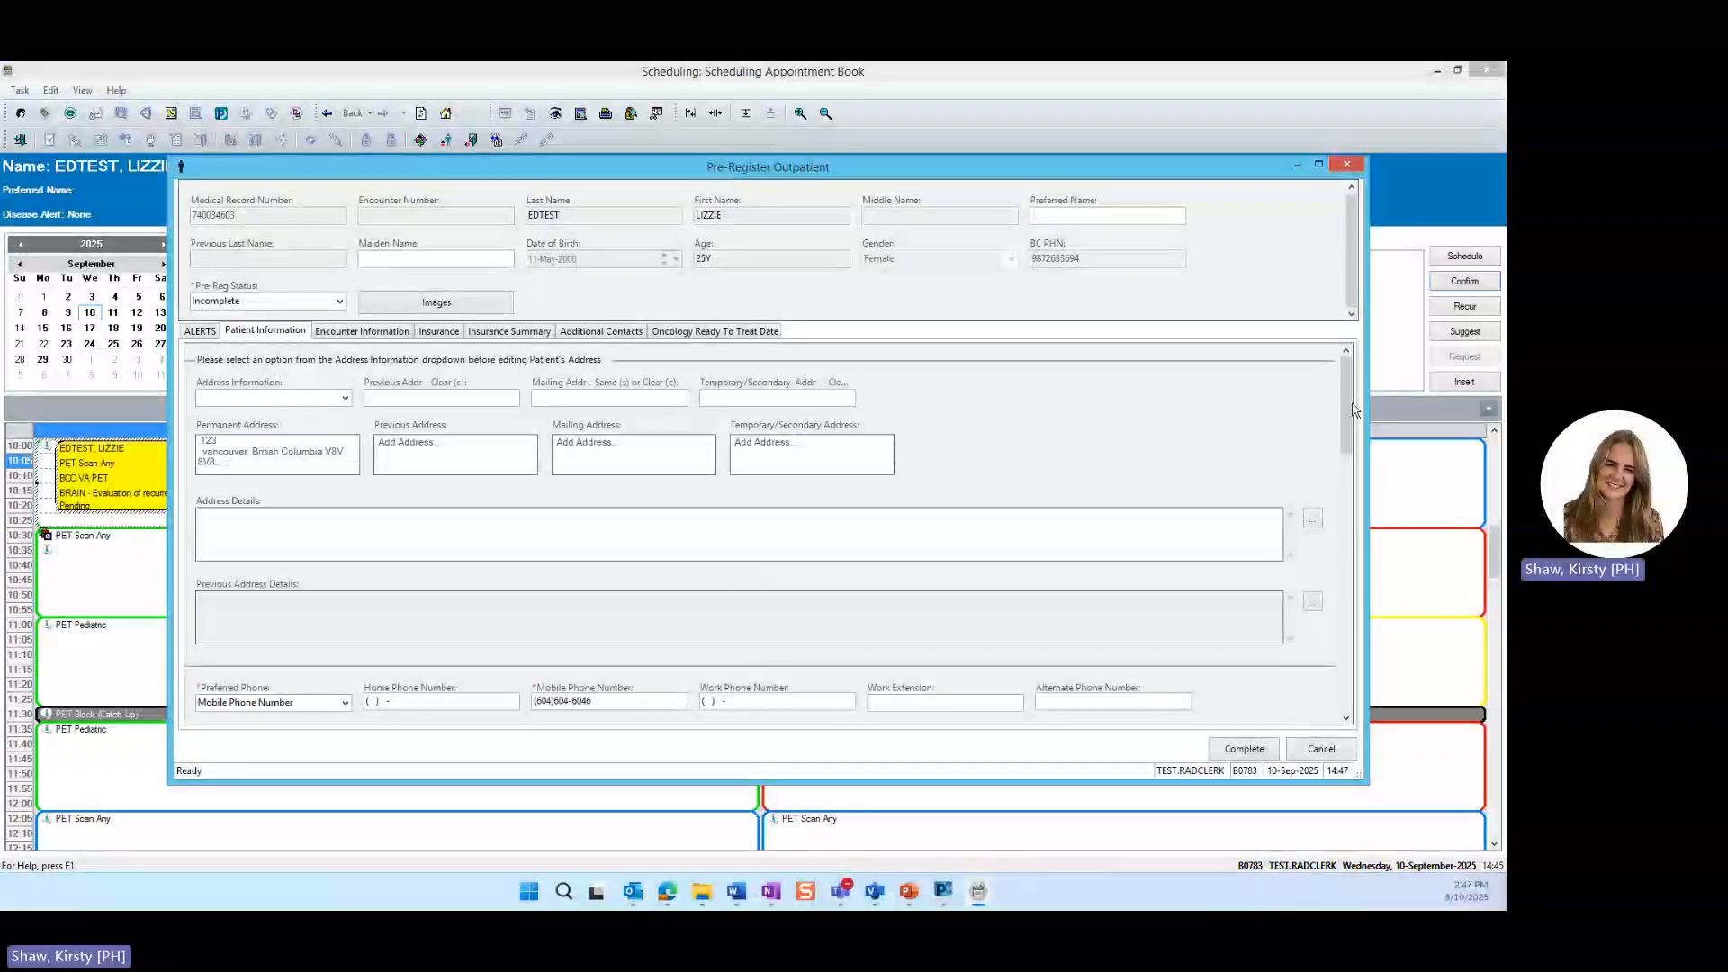
drag(1349, 413, 1305, 380)
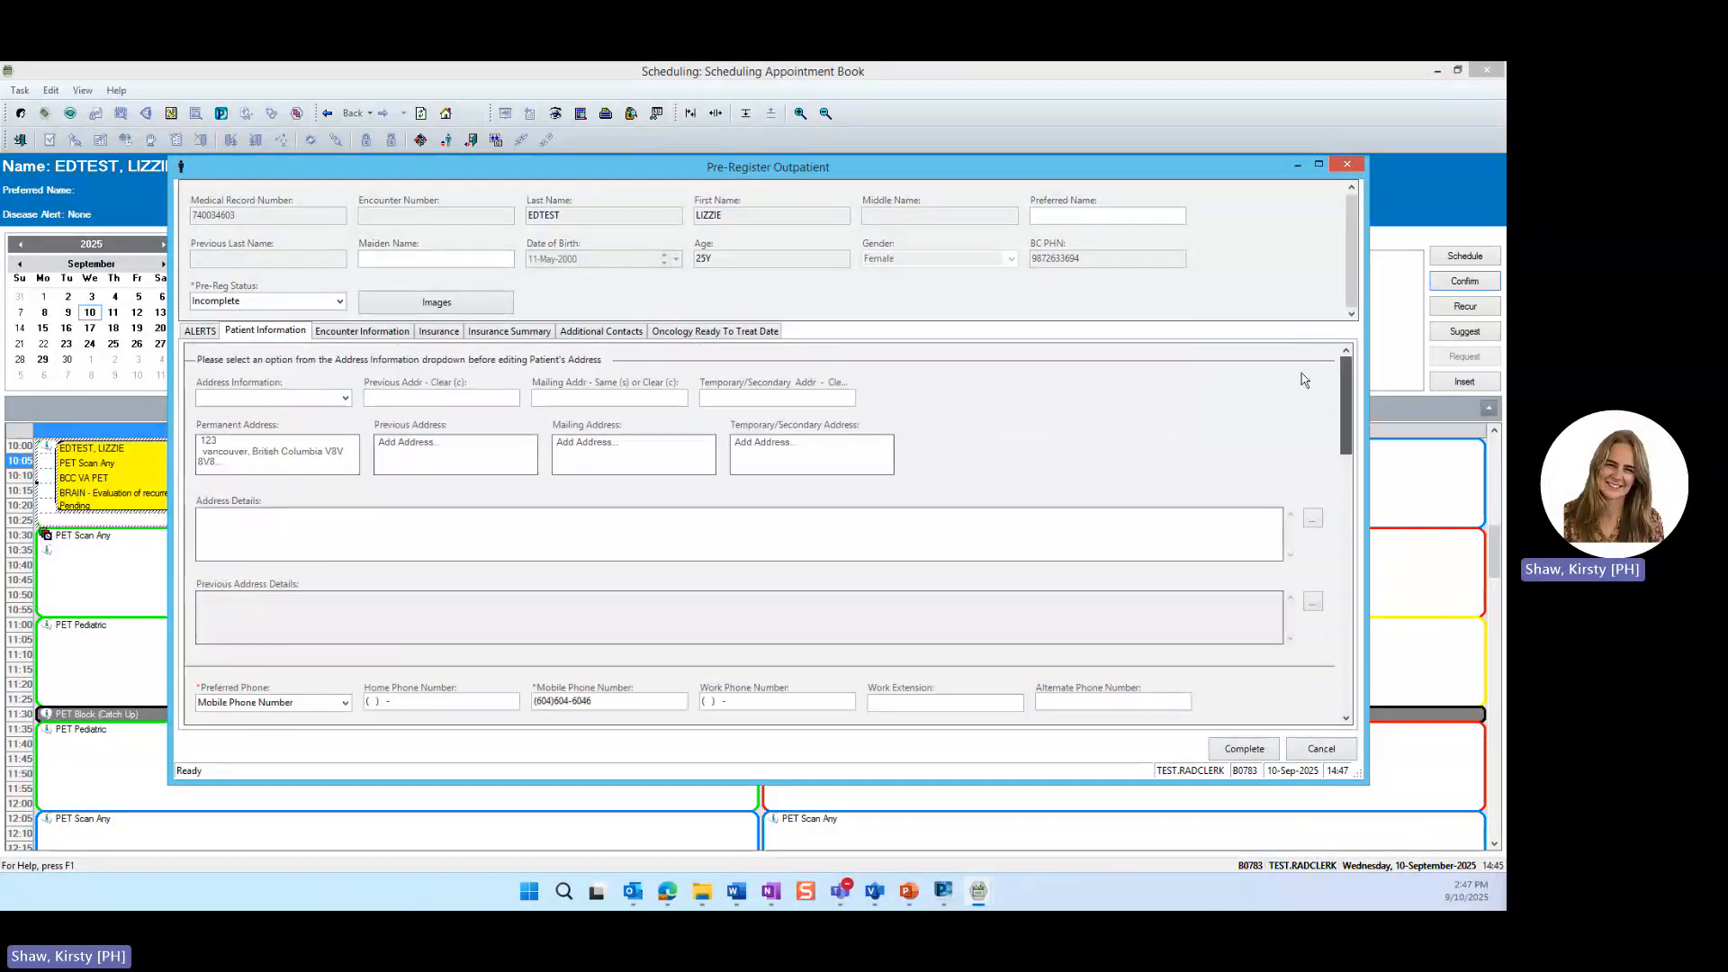
click(361, 332)
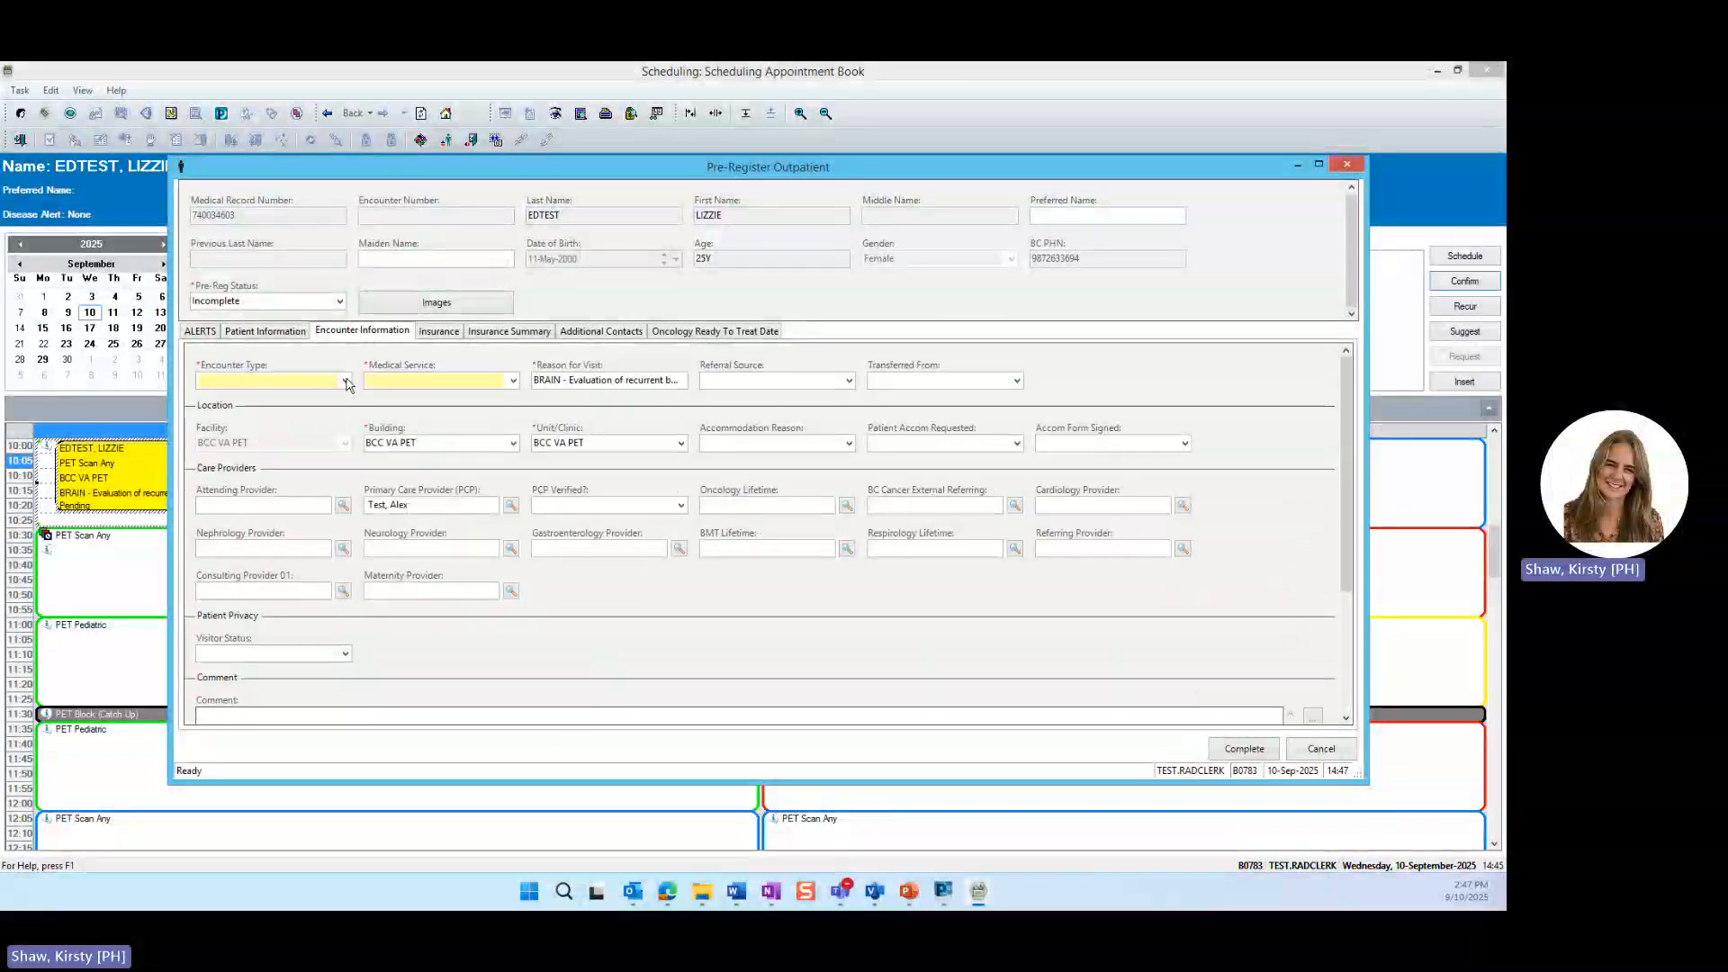
click(344, 380)
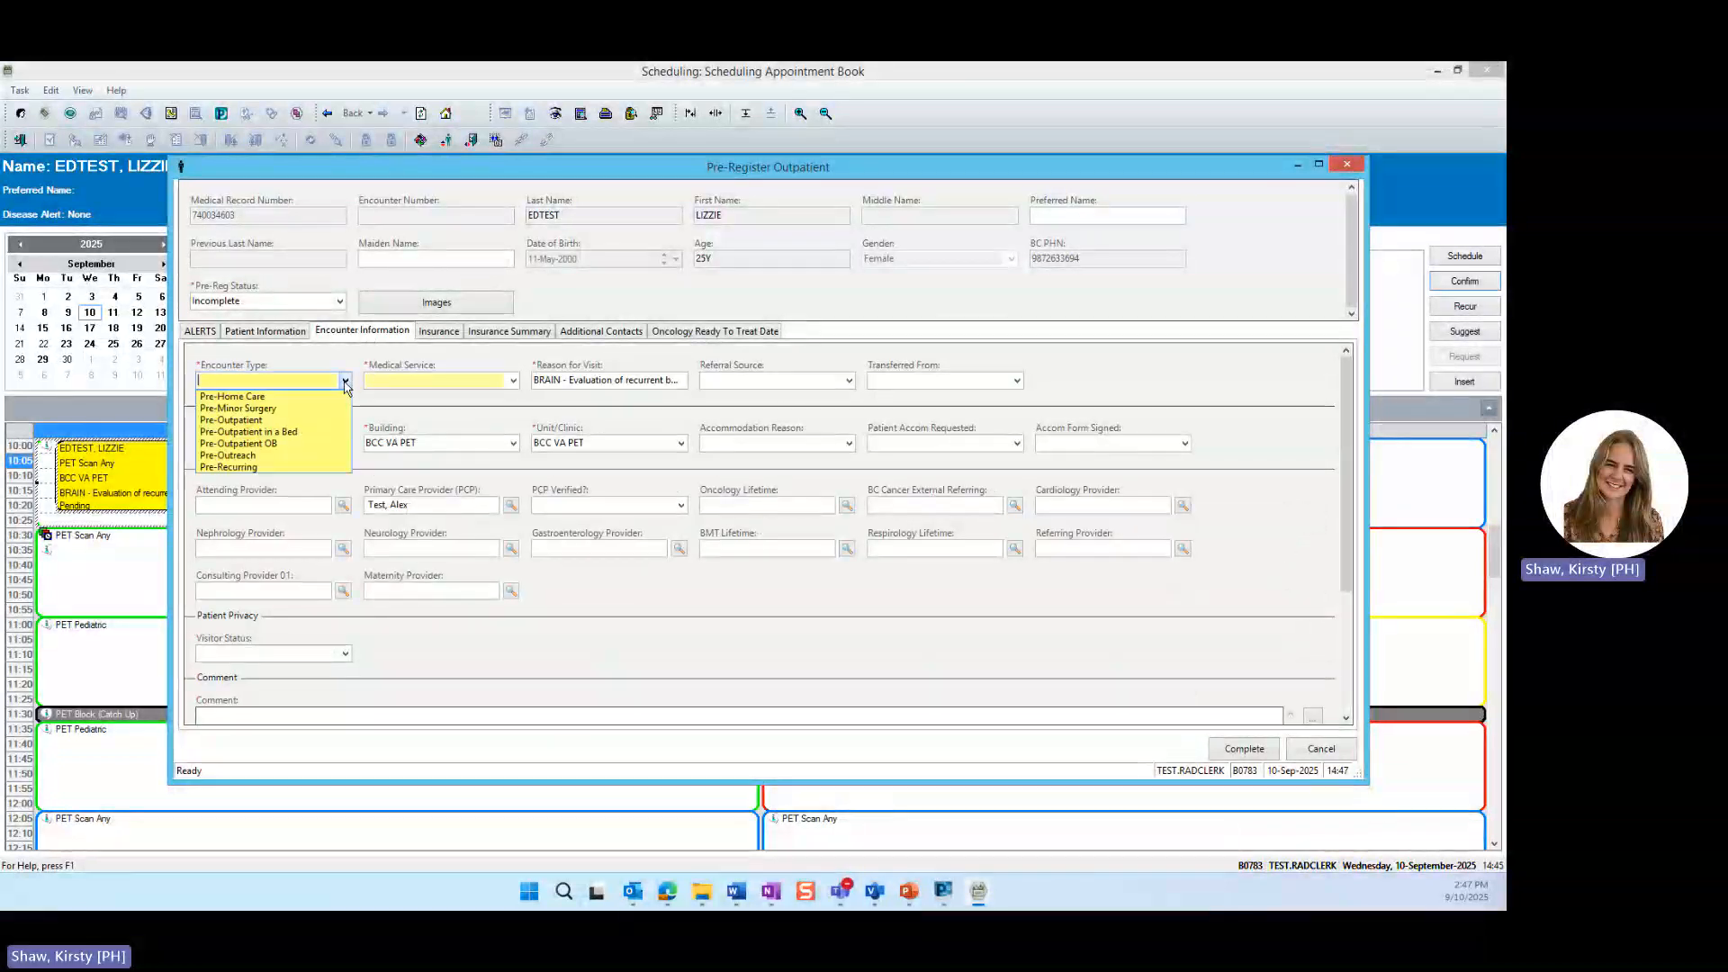
click(270, 420)
click(513, 380)
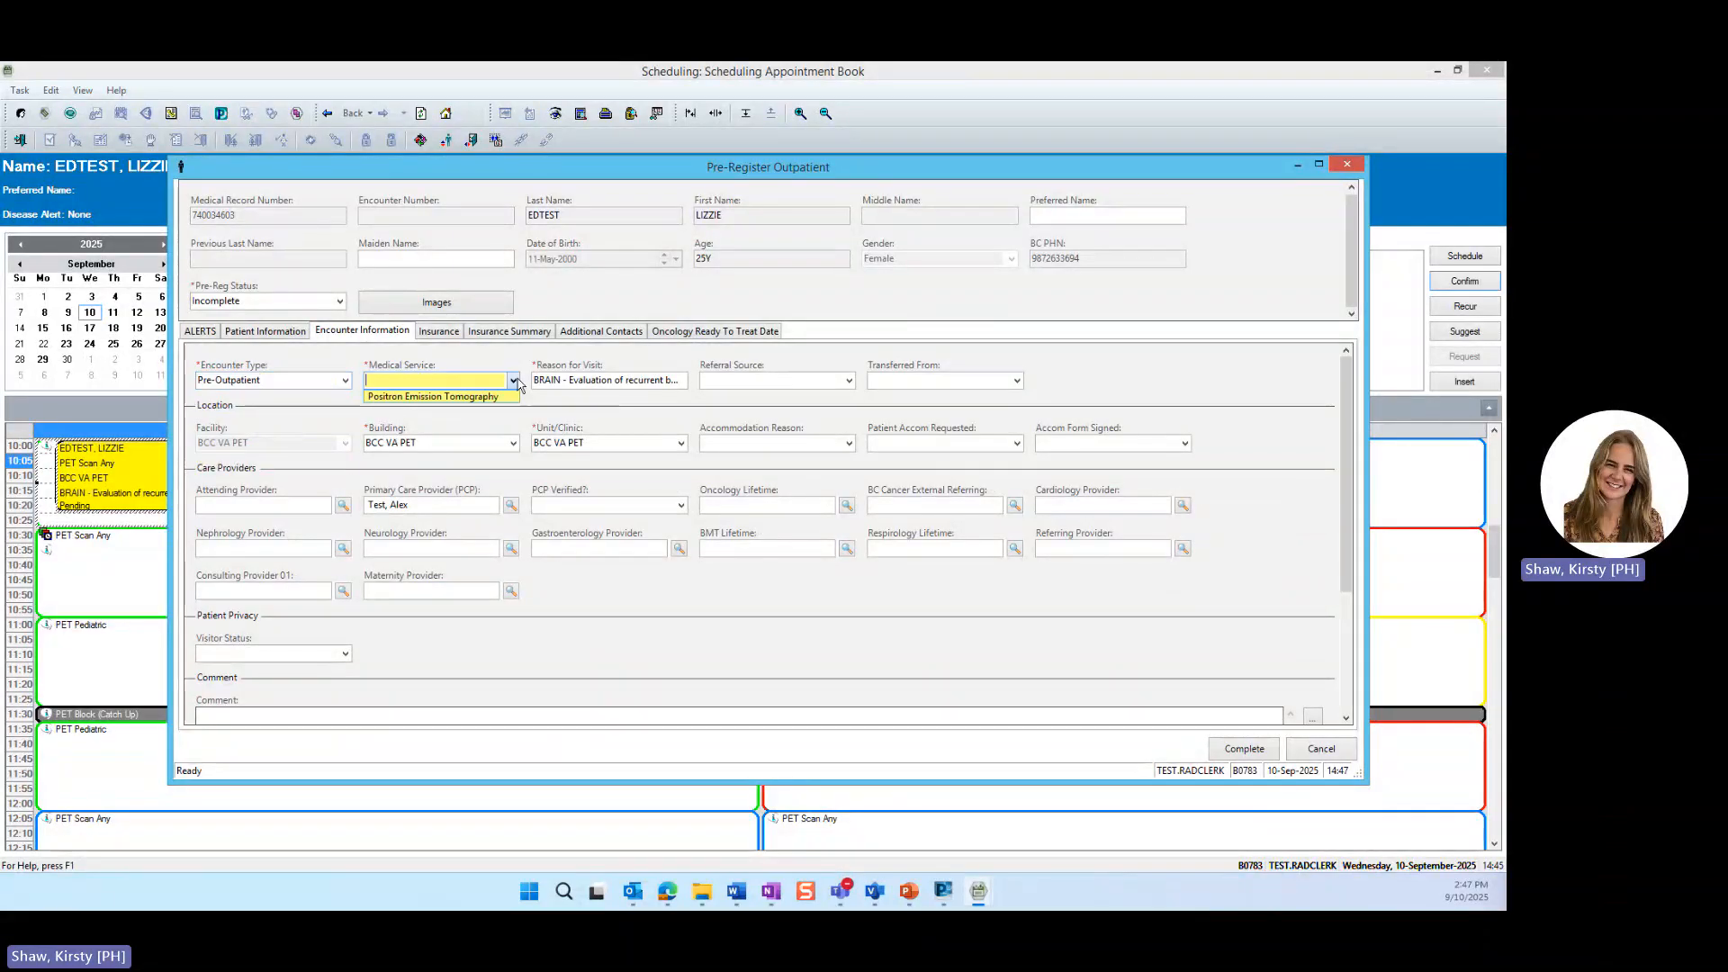
click(461, 397)
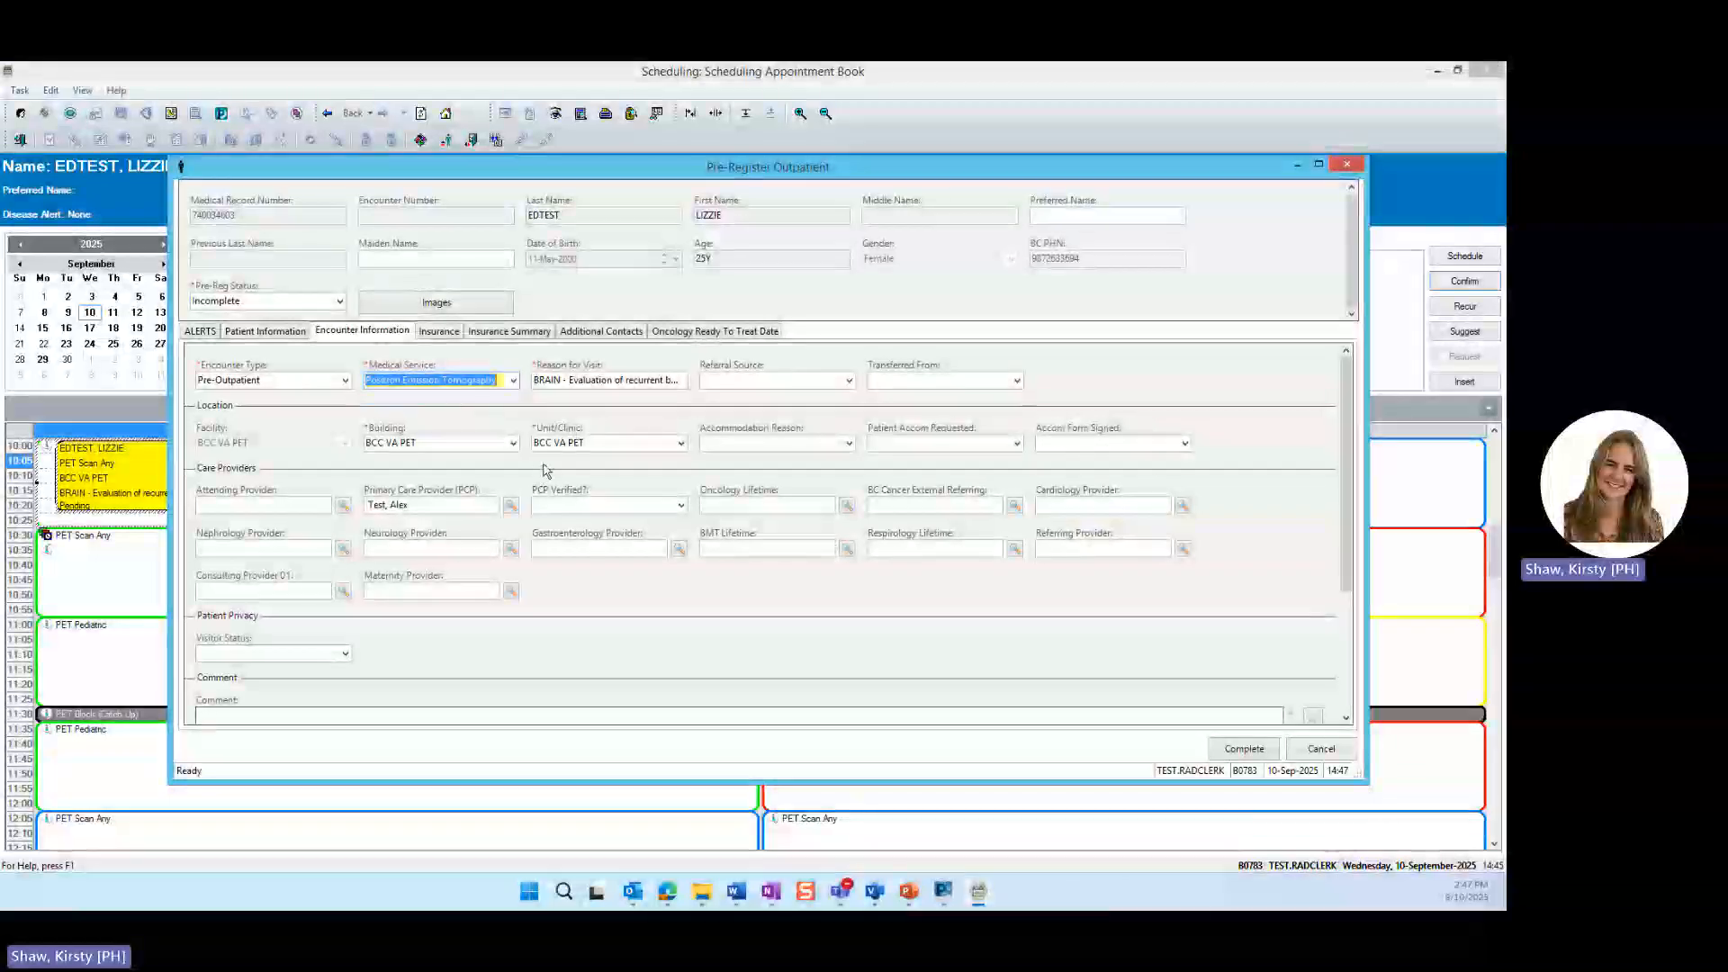
Step: Replace the reason for visit with PET and complete the outpatient pre-registration, accepting the assigned encounter aliases
drag(534, 380, 693, 379)
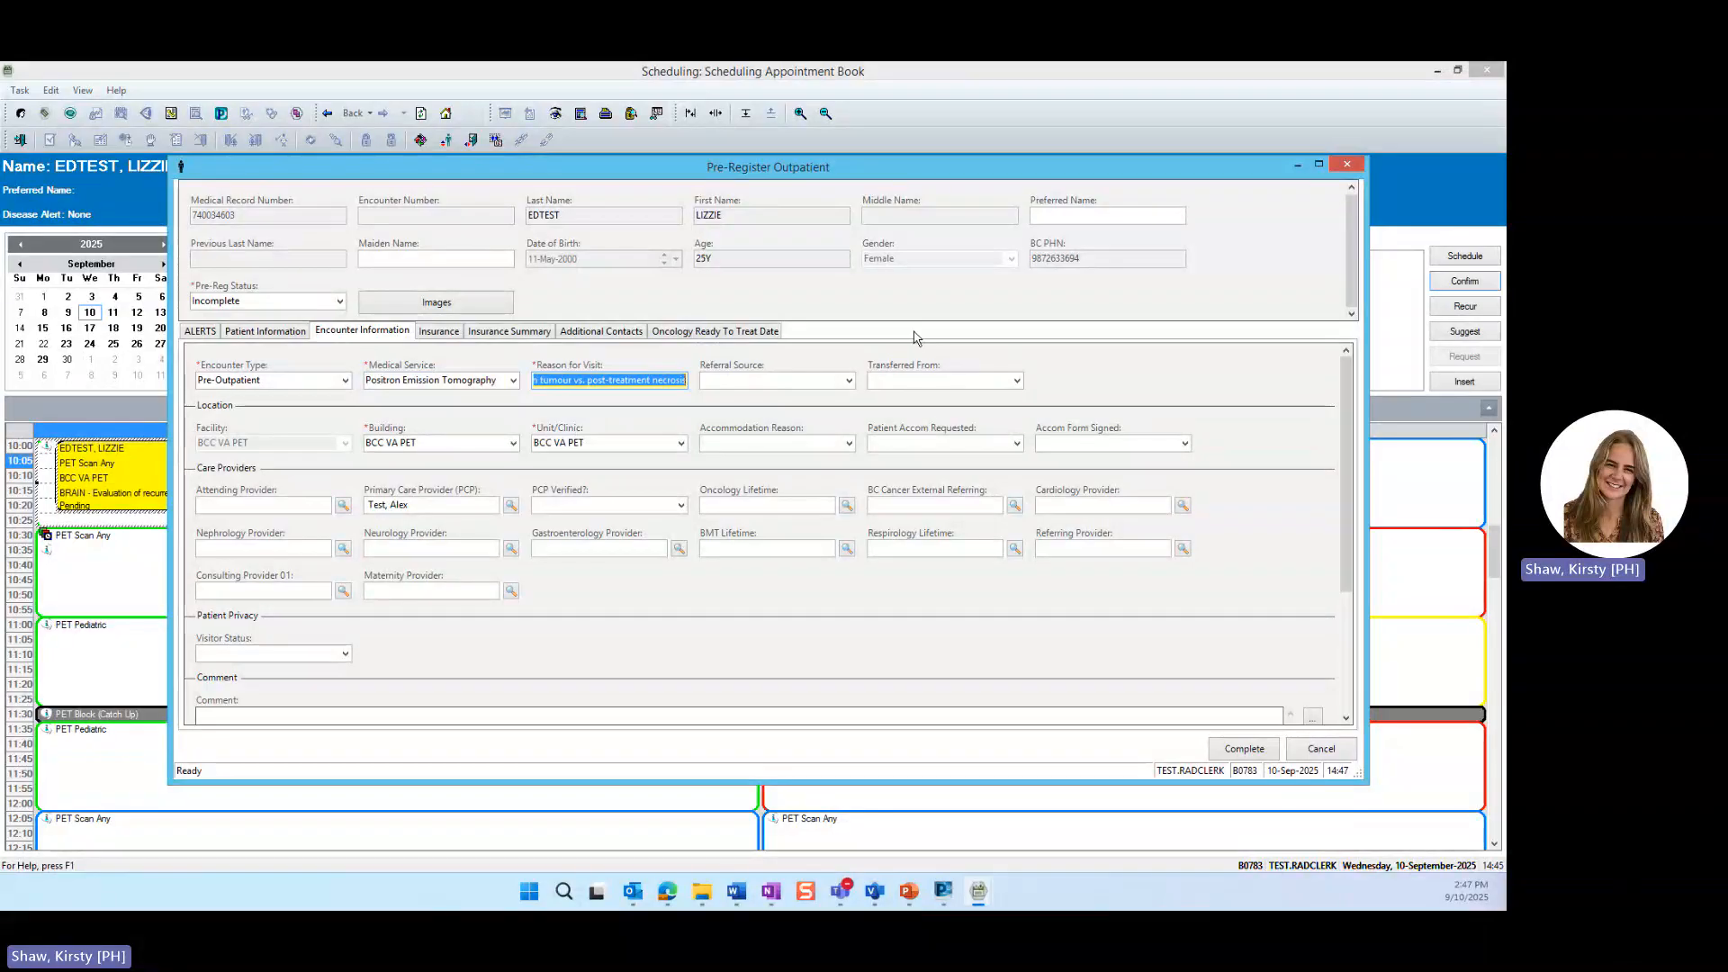
text(PE)
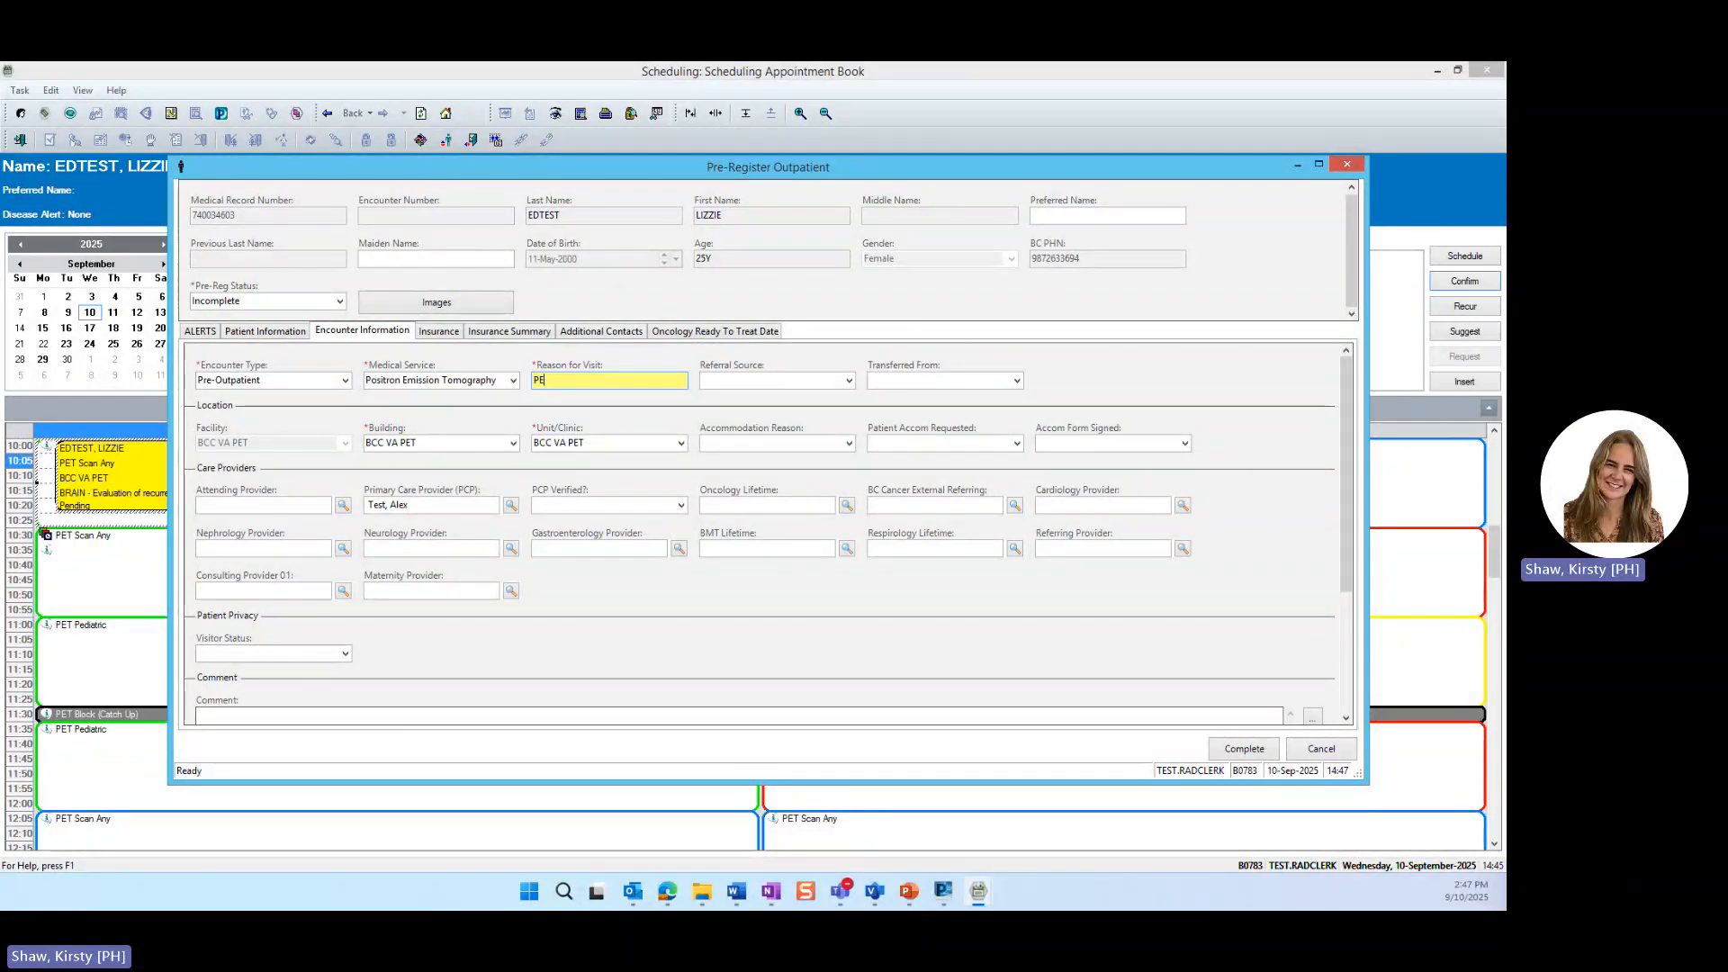
text(T)
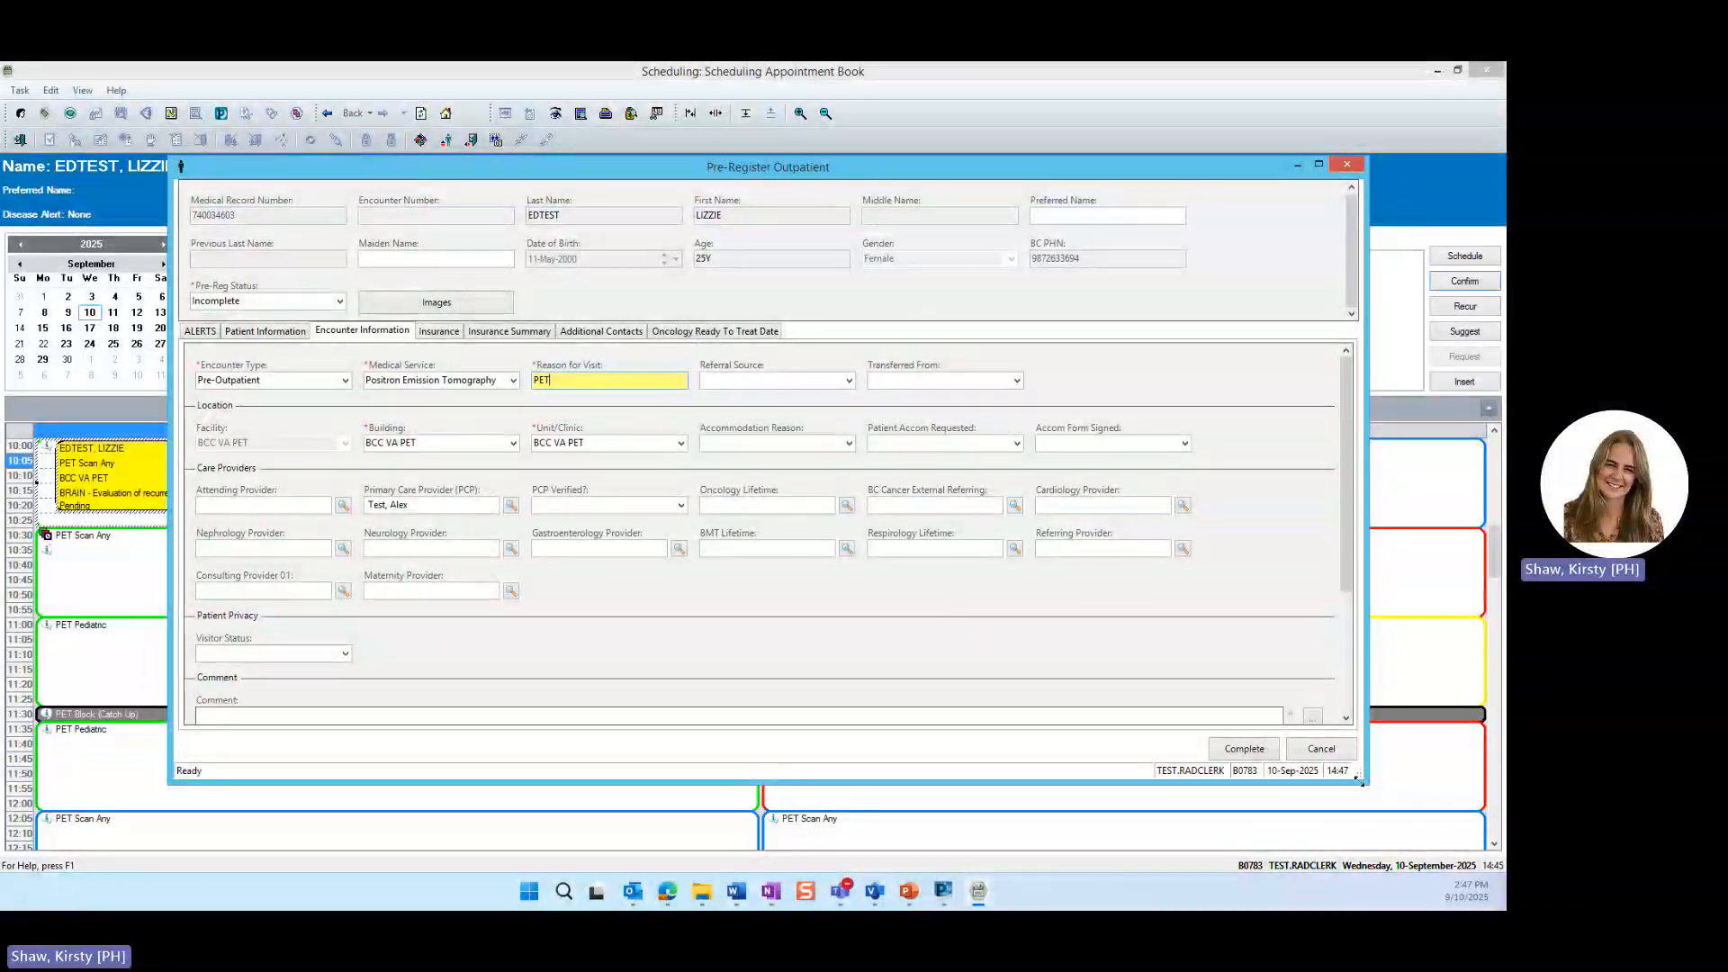
drag(1359, 781, 1398, 844)
click(1013, 695)
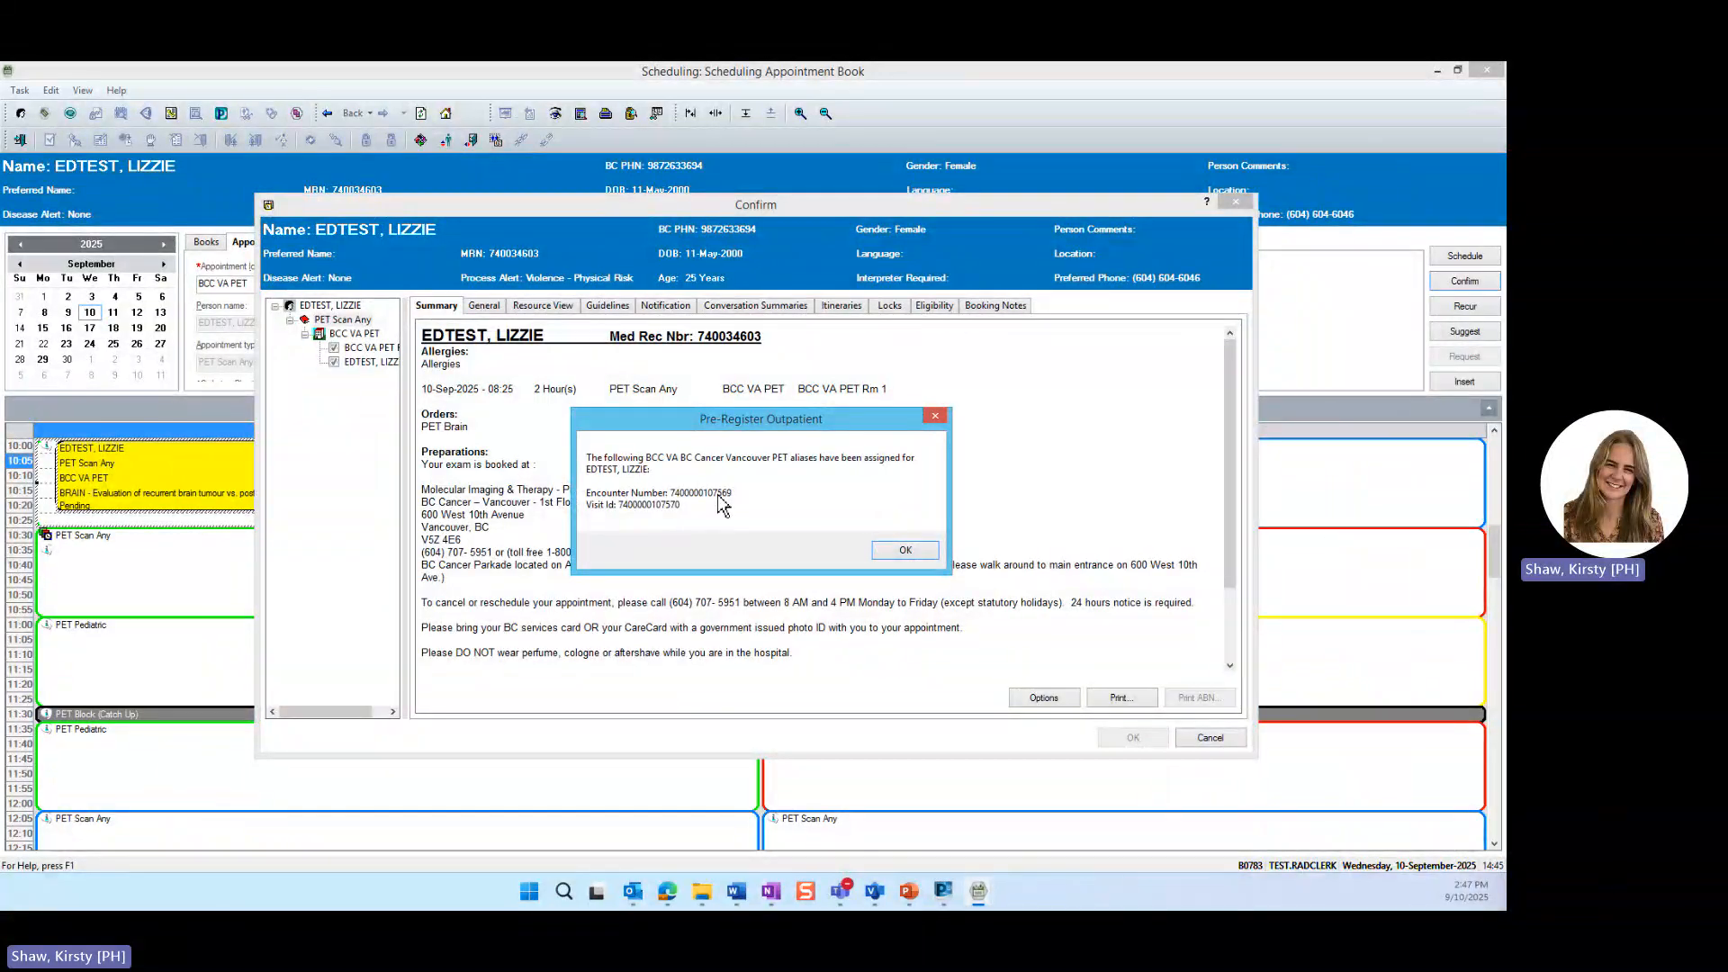
click(907, 551)
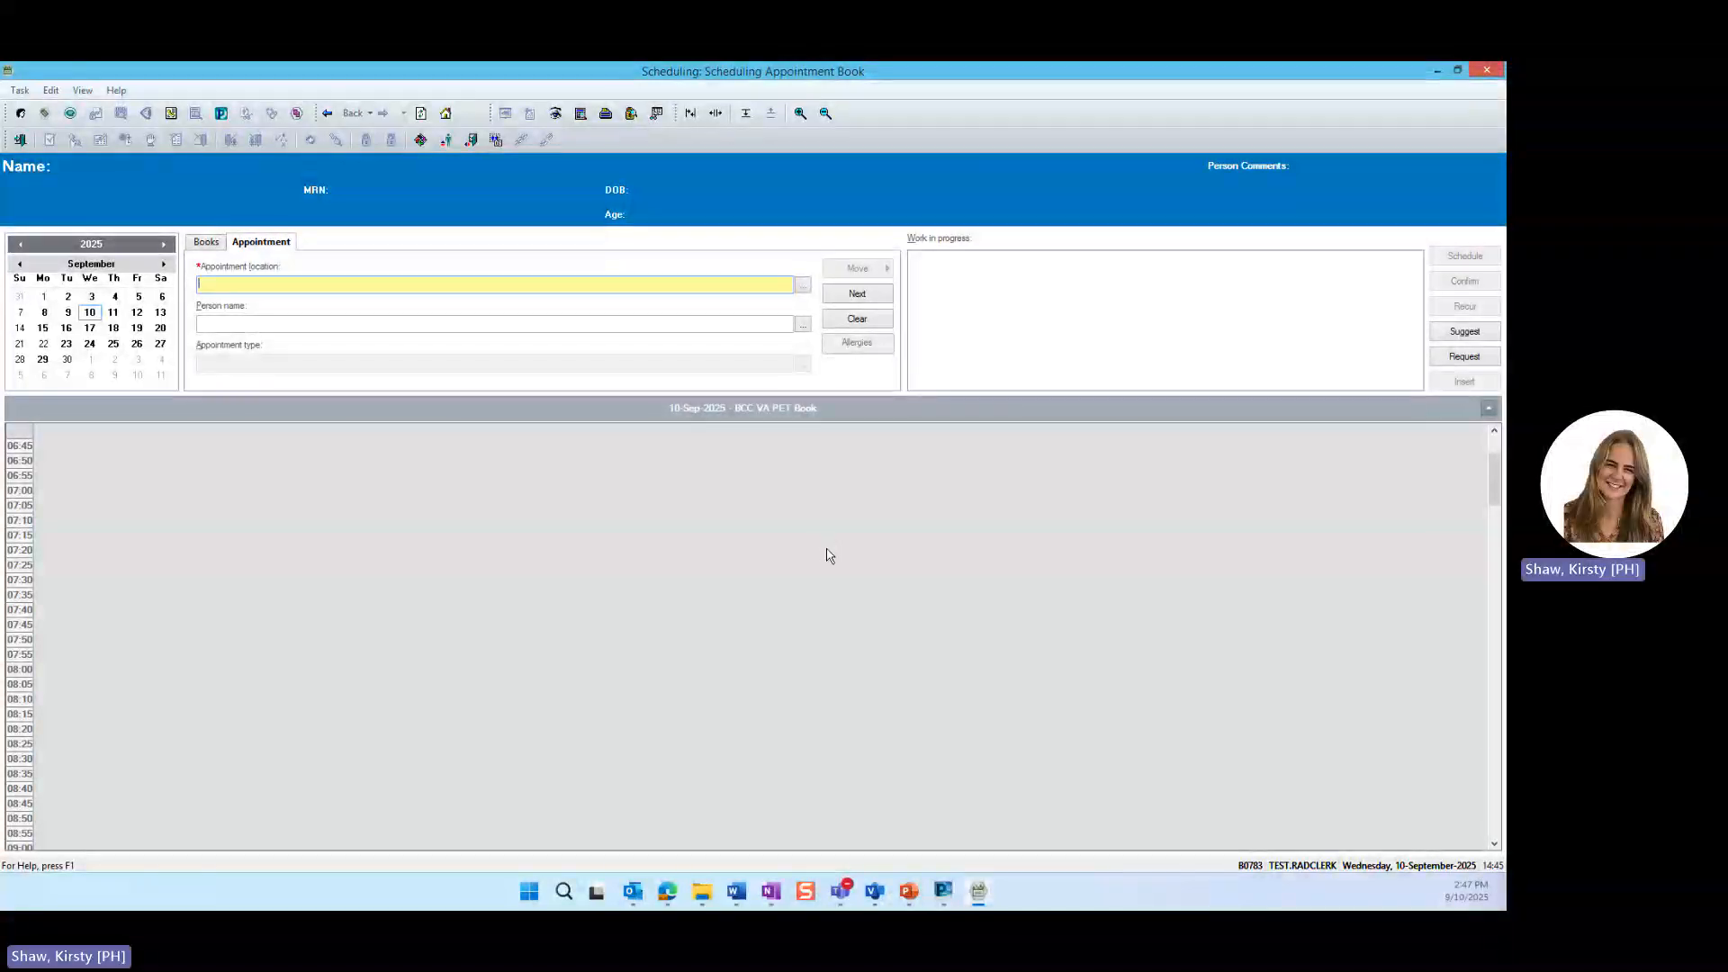
Step: Check in the confirmed 10:00 PET Scan Any appointment in BCC VA PET Rm 1, accepting the default check-in details
drag(1495, 482, 1494, 539)
mouse_move(511, 600)
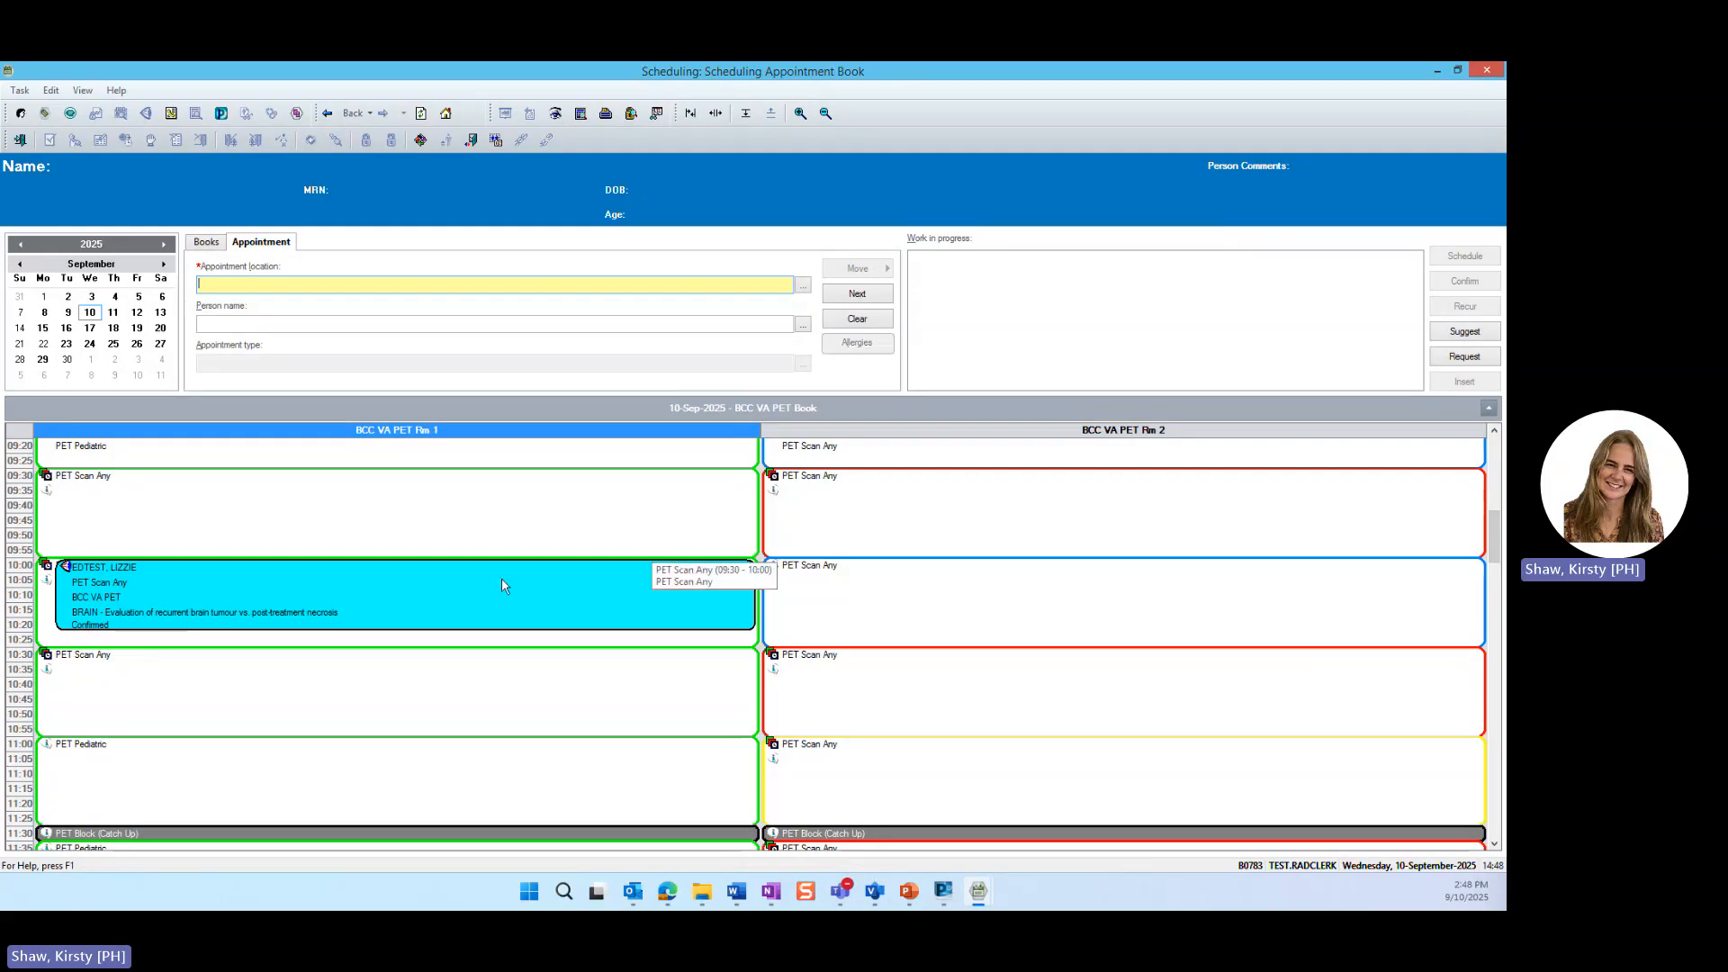
right_click(484, 597)
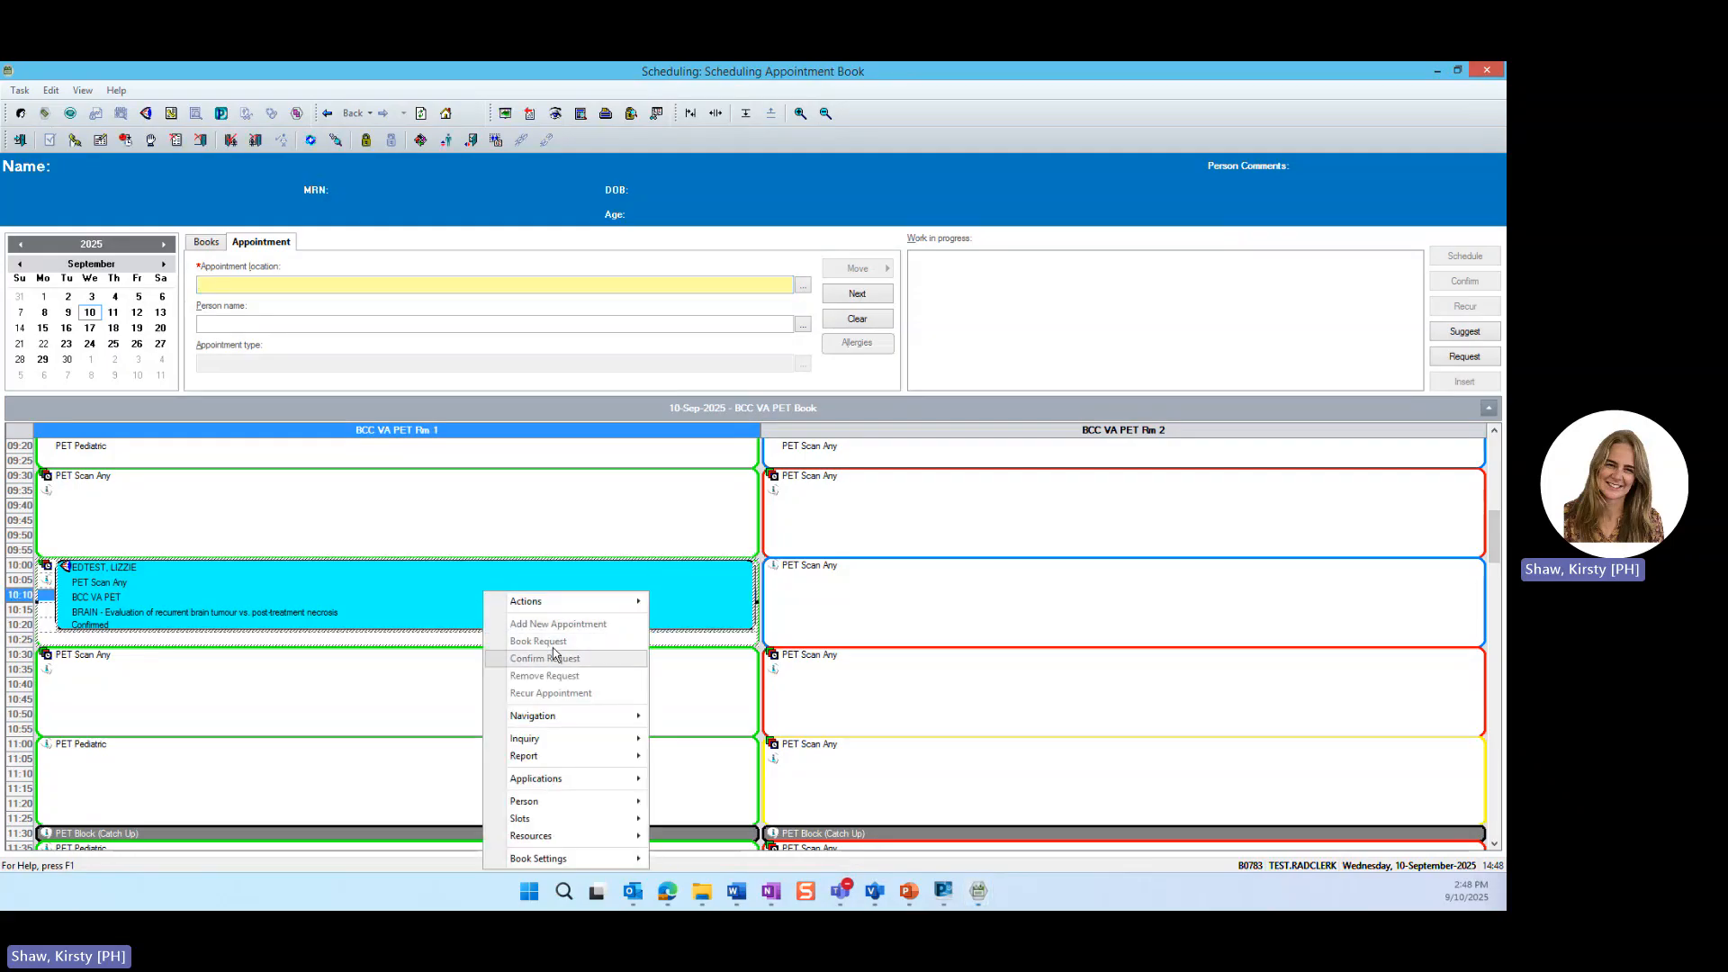
mouse_move(572, 609)
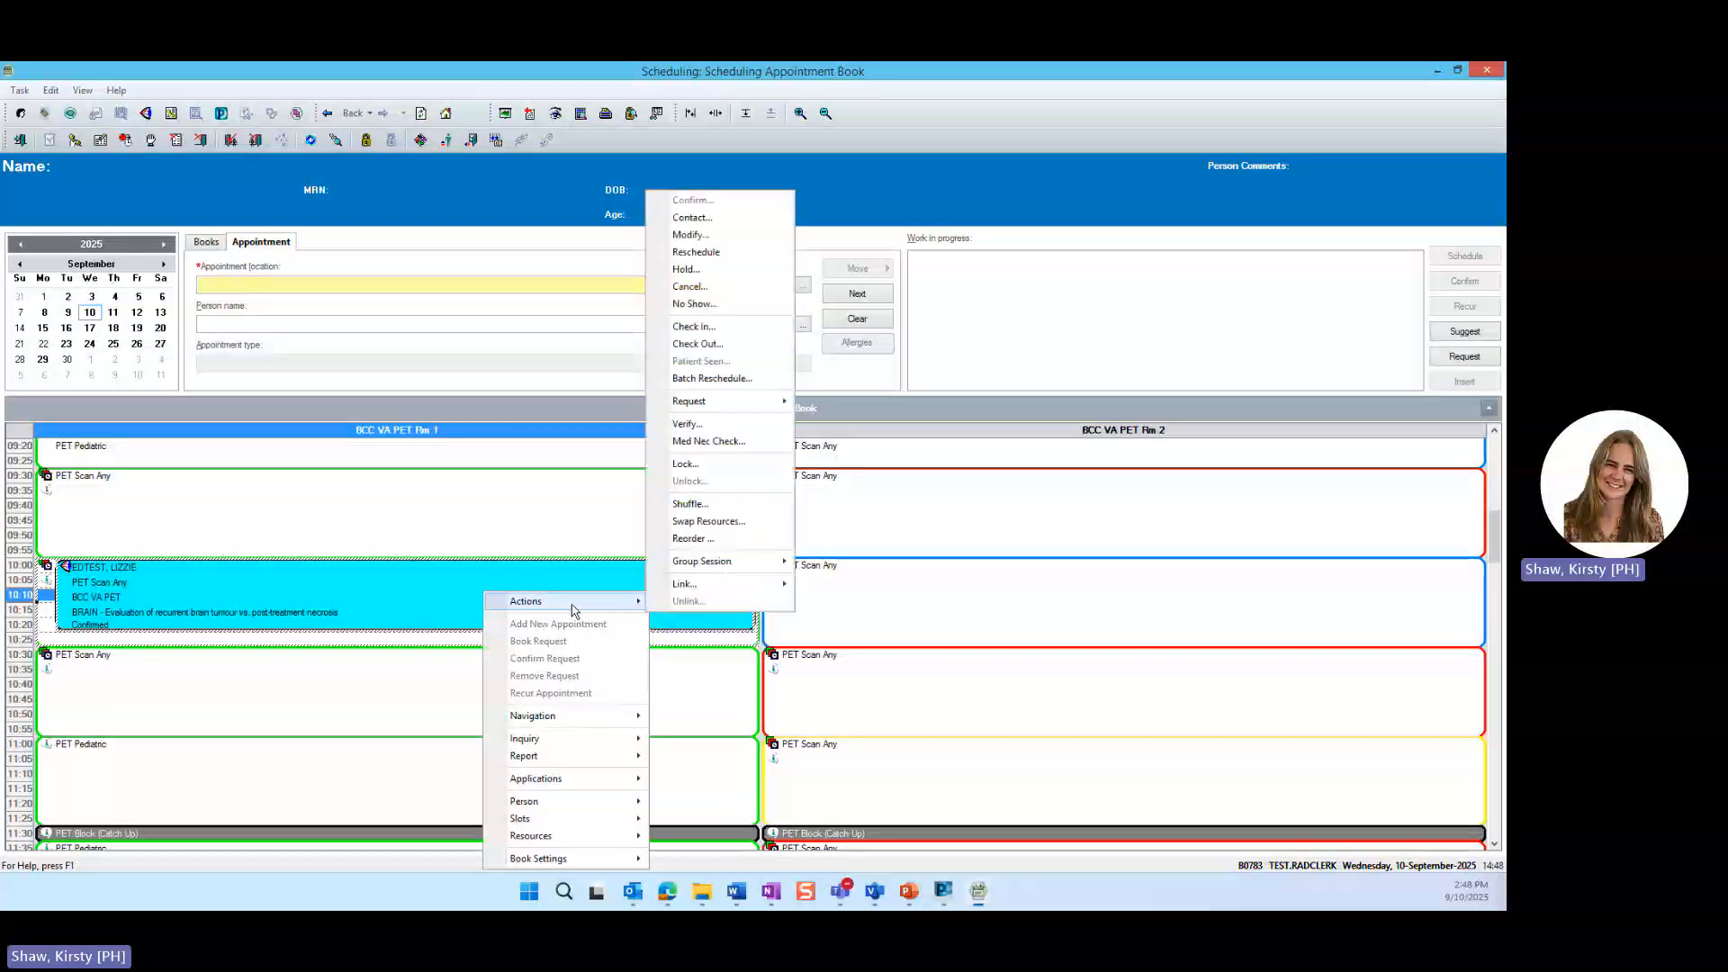
click(711, 332)
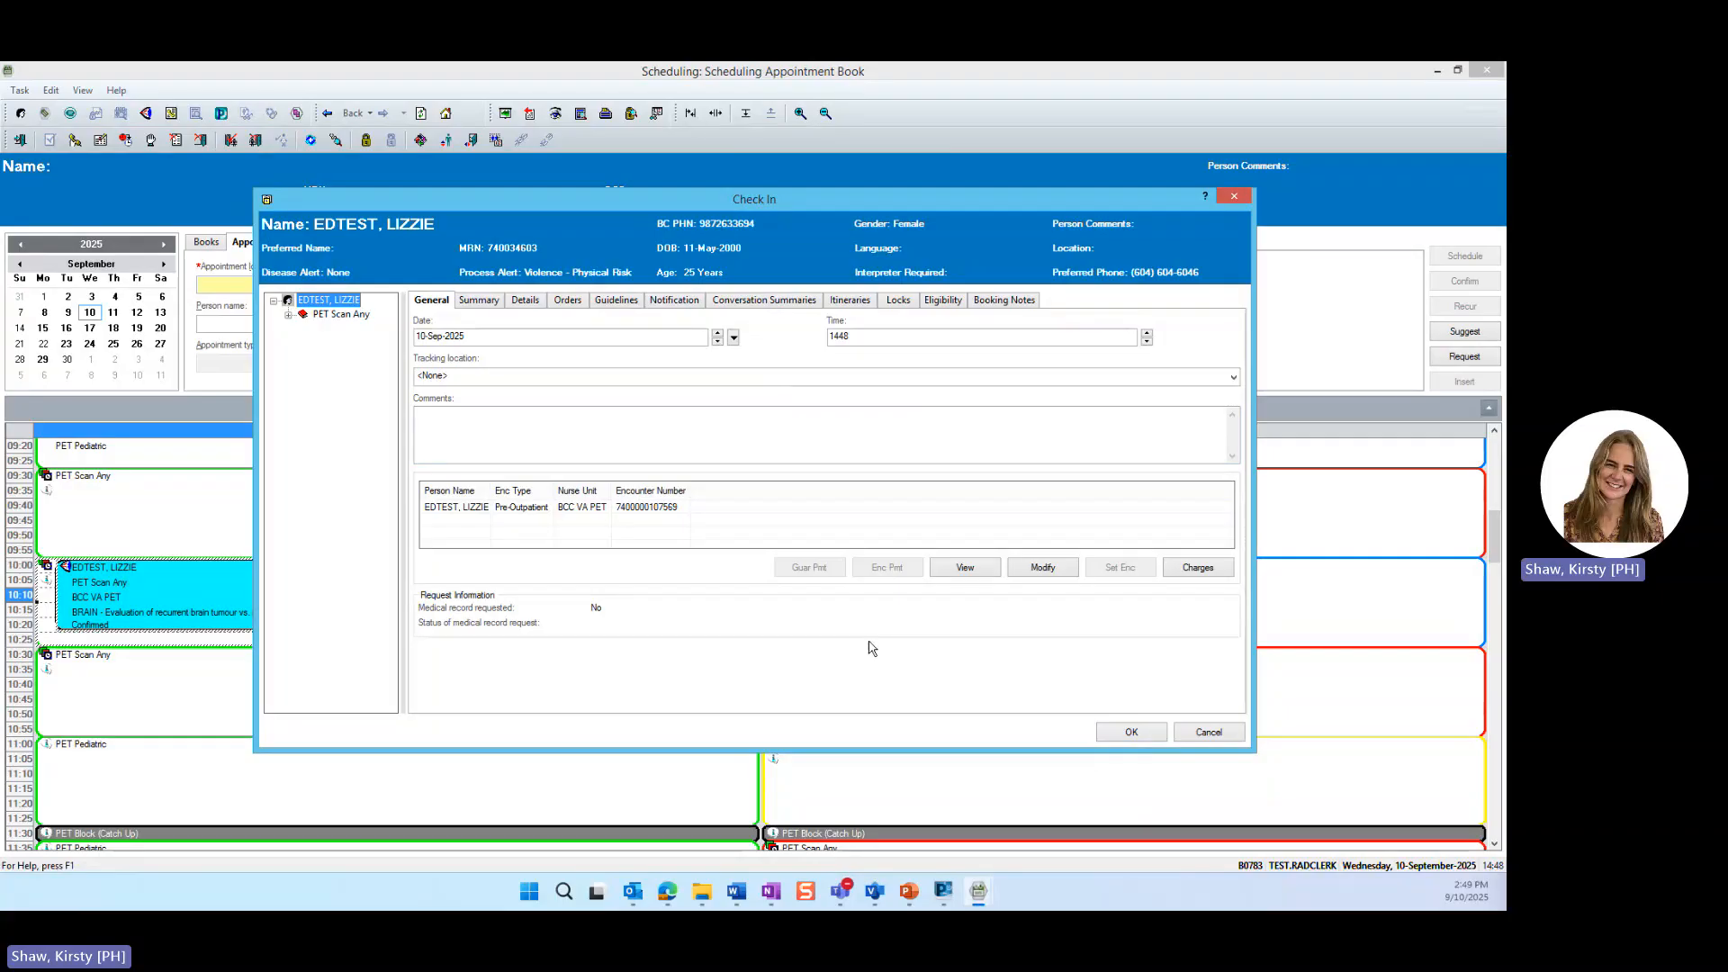
click(1116, 734)
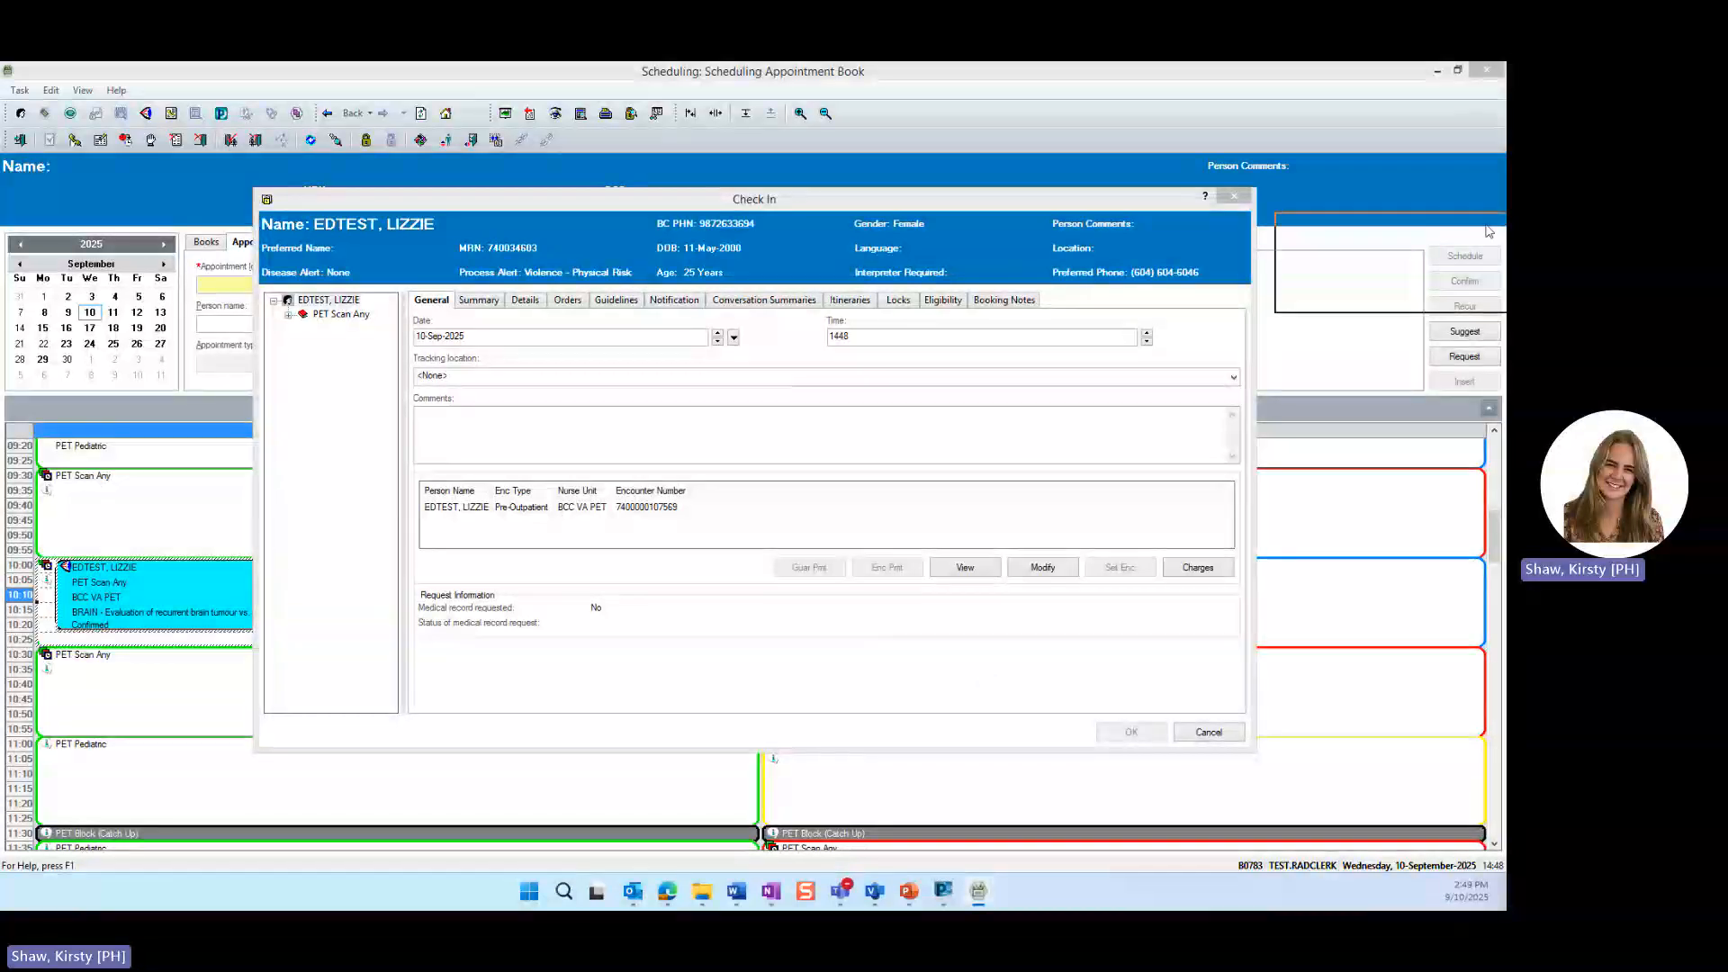
Step: Start the Register Outpatient conversation, agree to create a new encounter and acknowledge the demographic update restriction
click(899, 396)
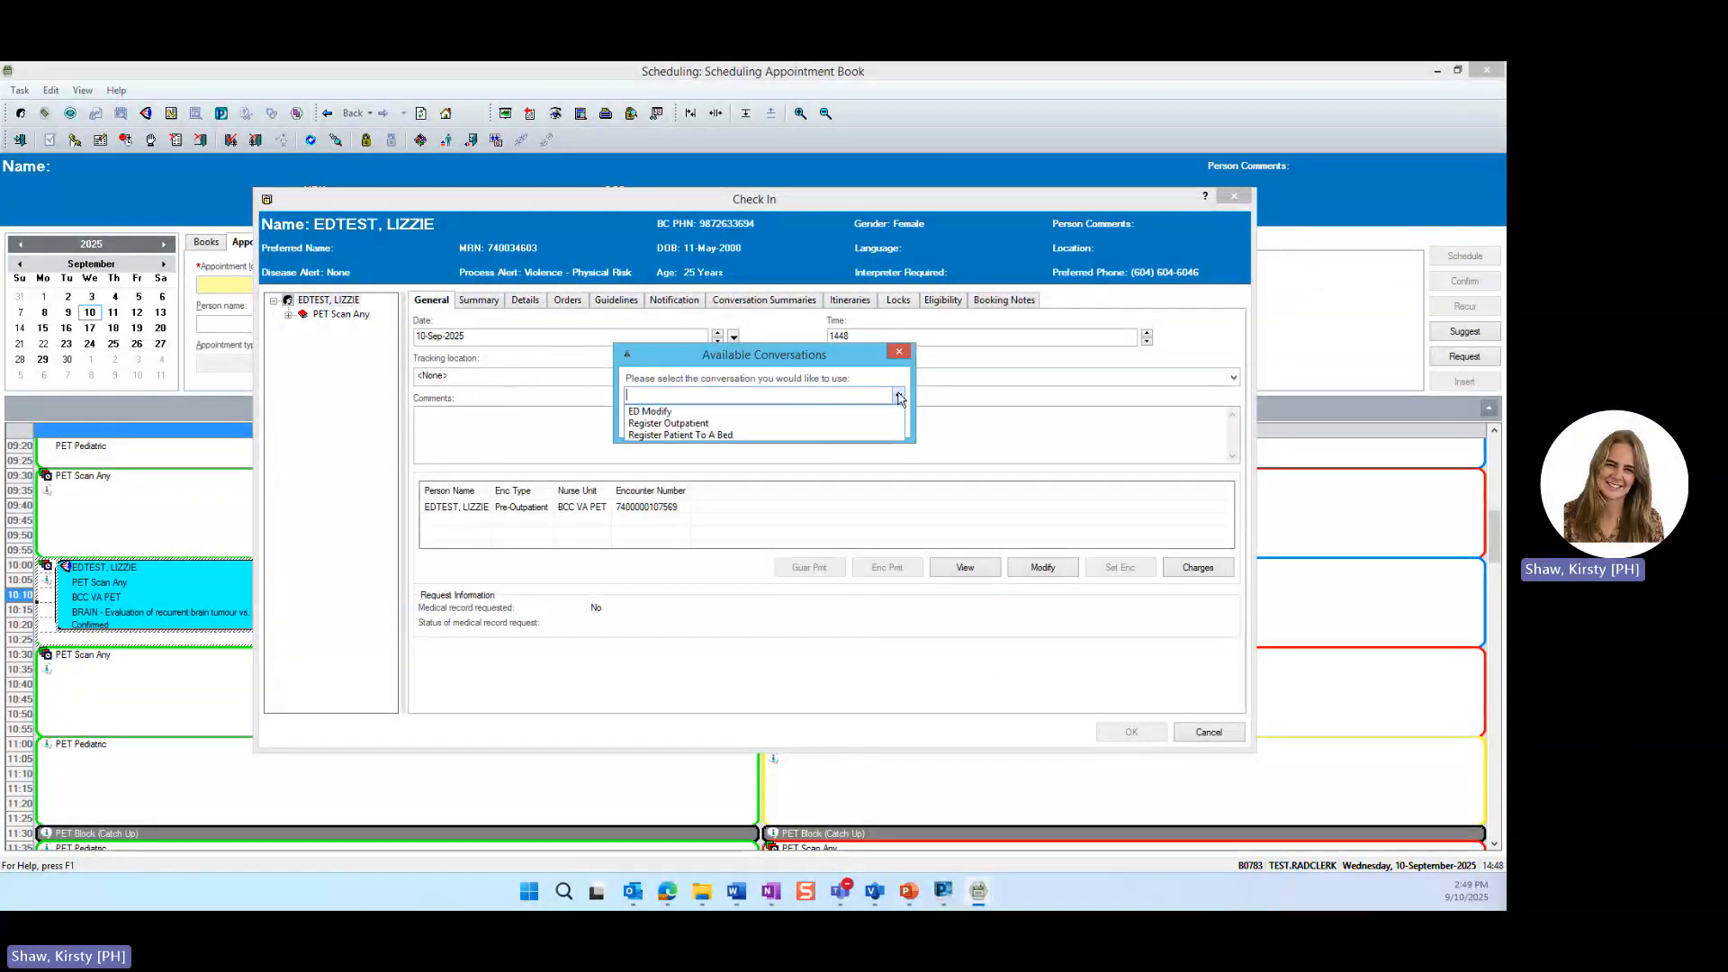
click(719, 424)
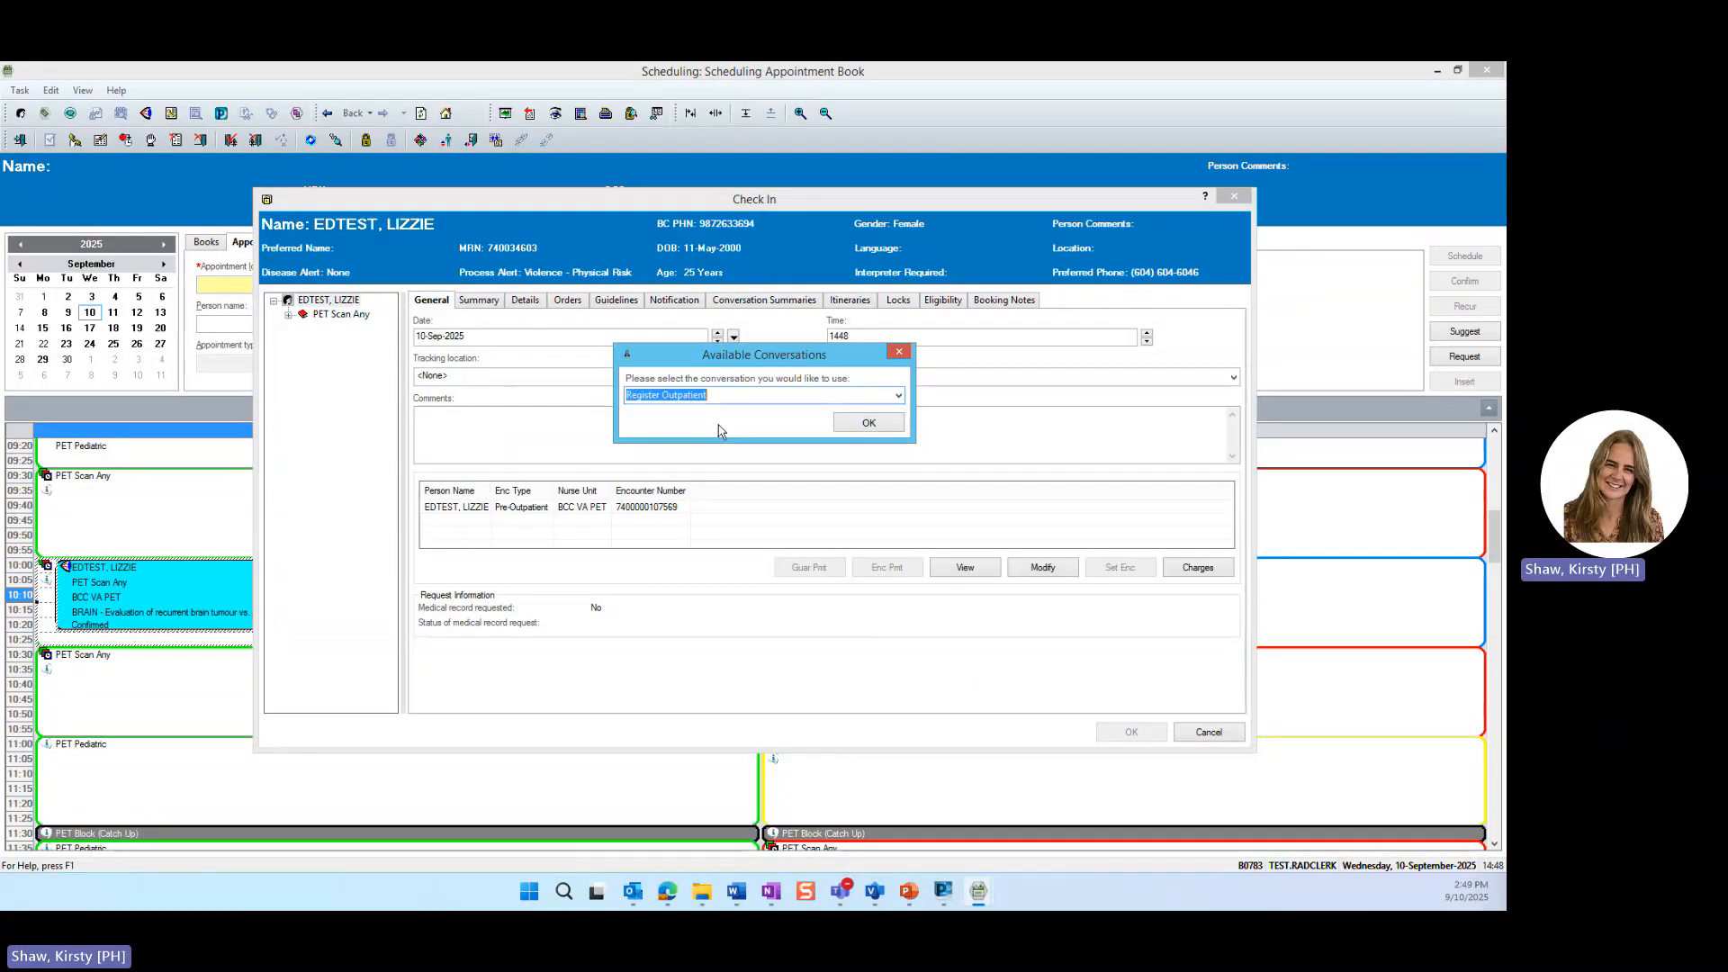
click(869, 423)
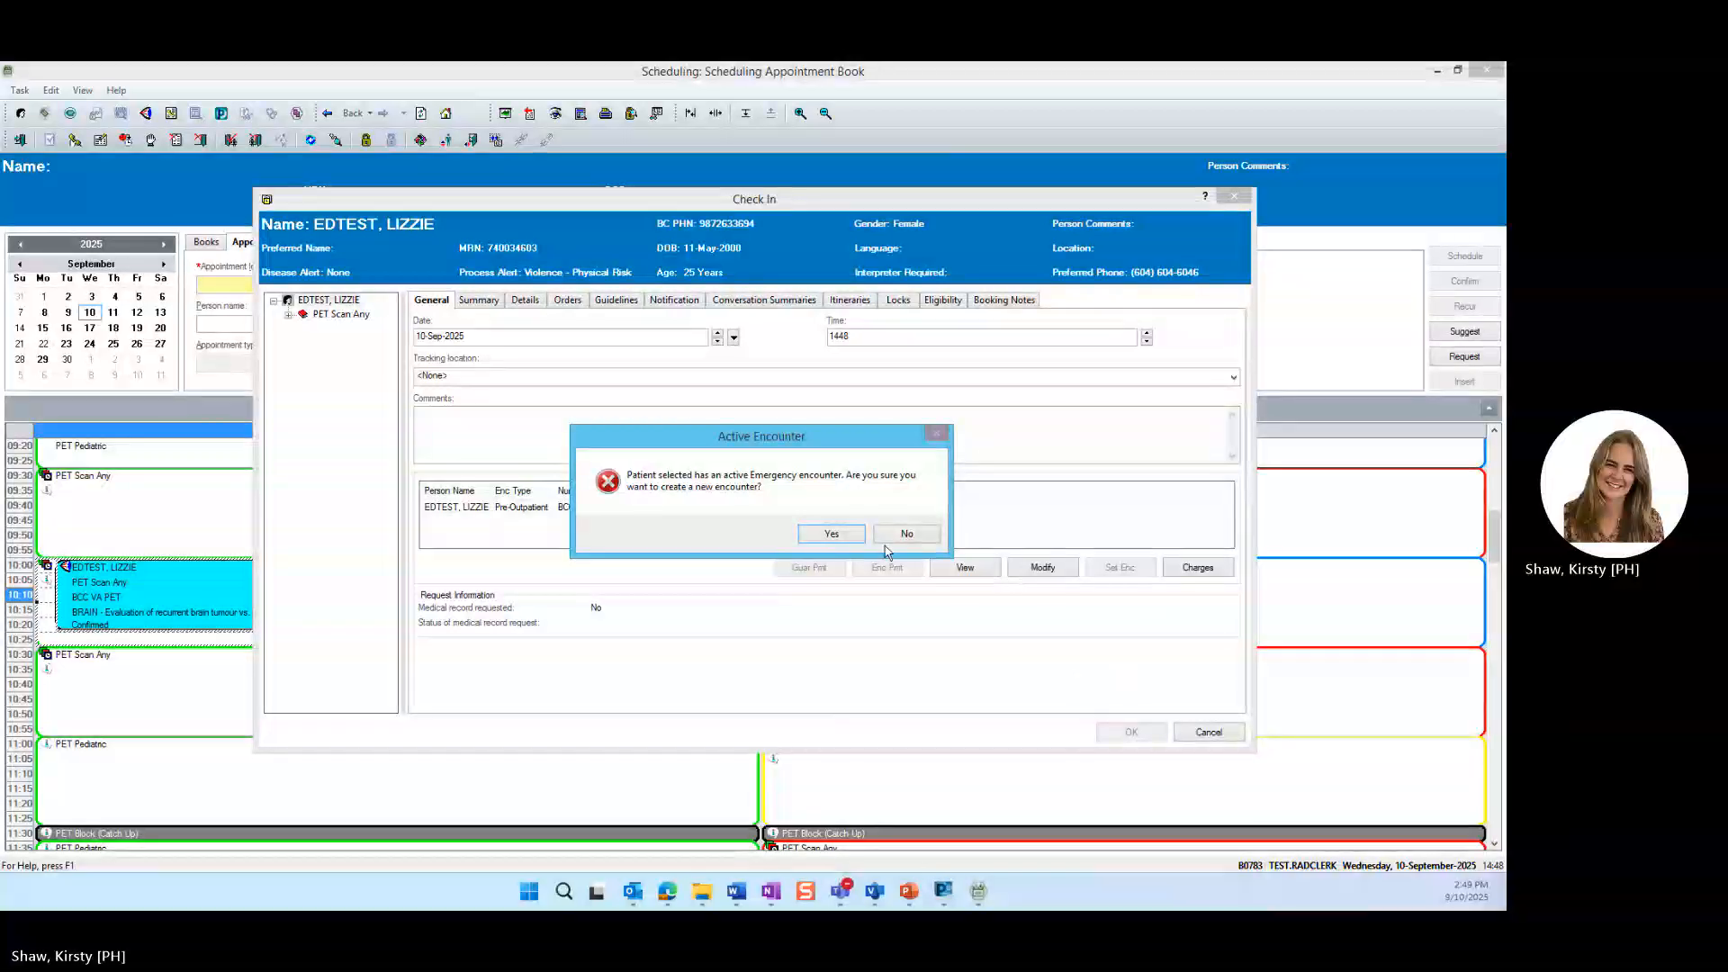
click(831, 534)
click(825, 538)
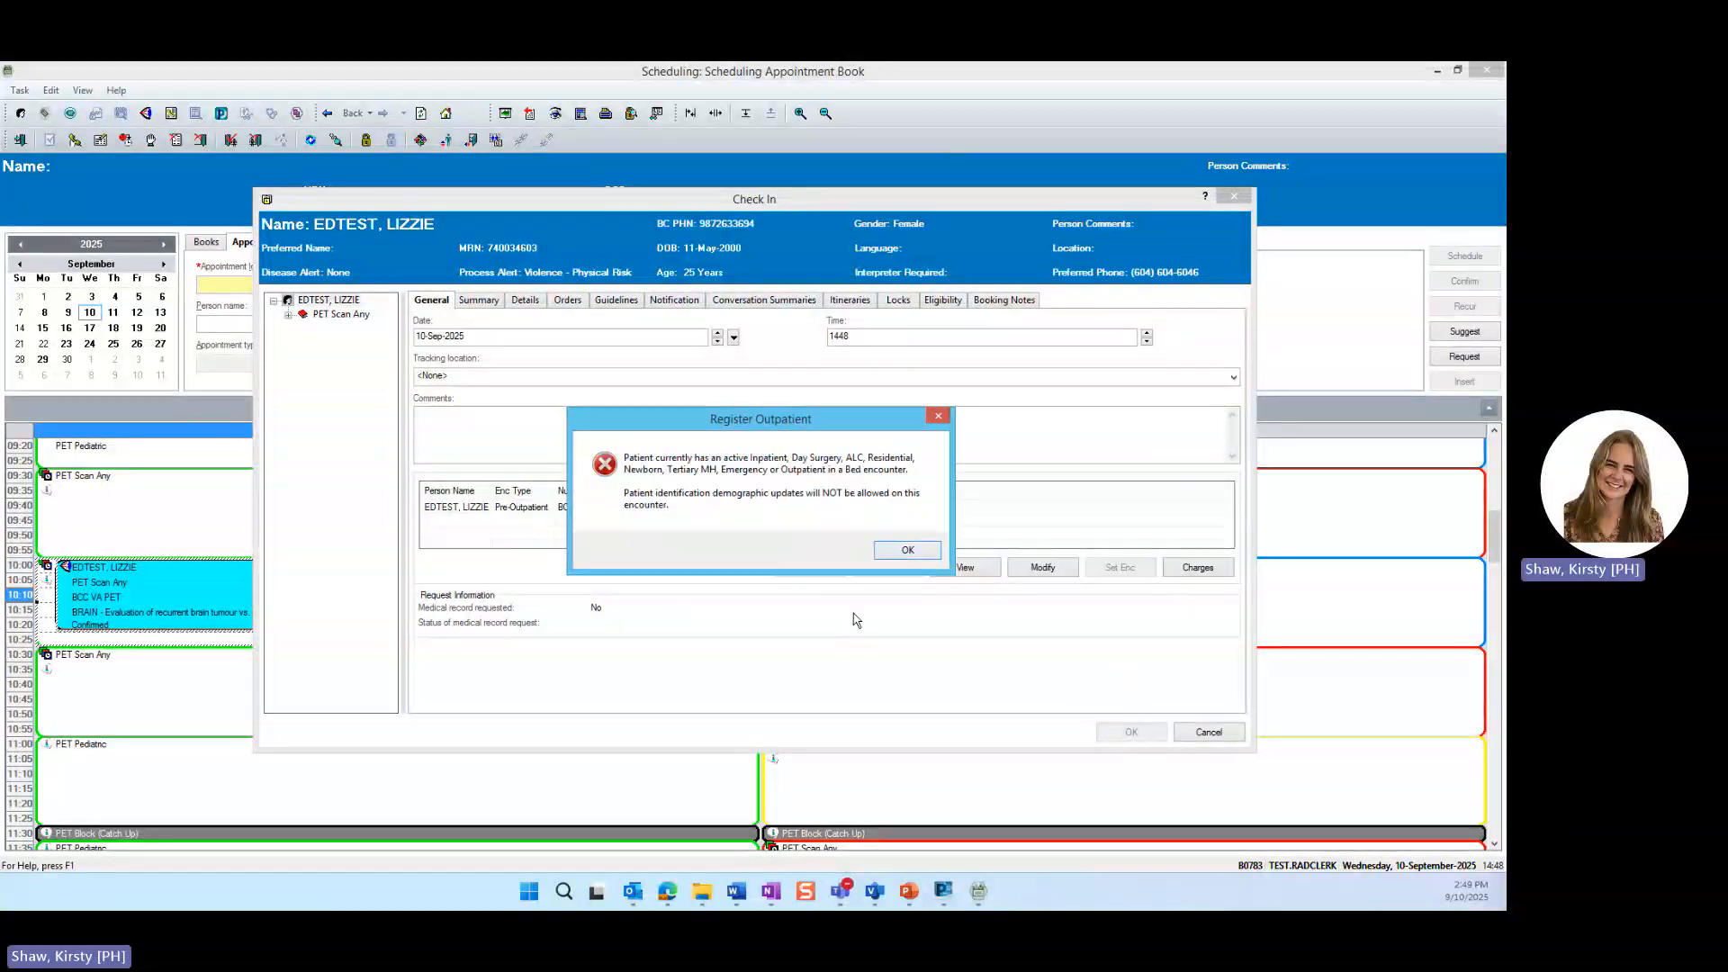
click(905, 551)
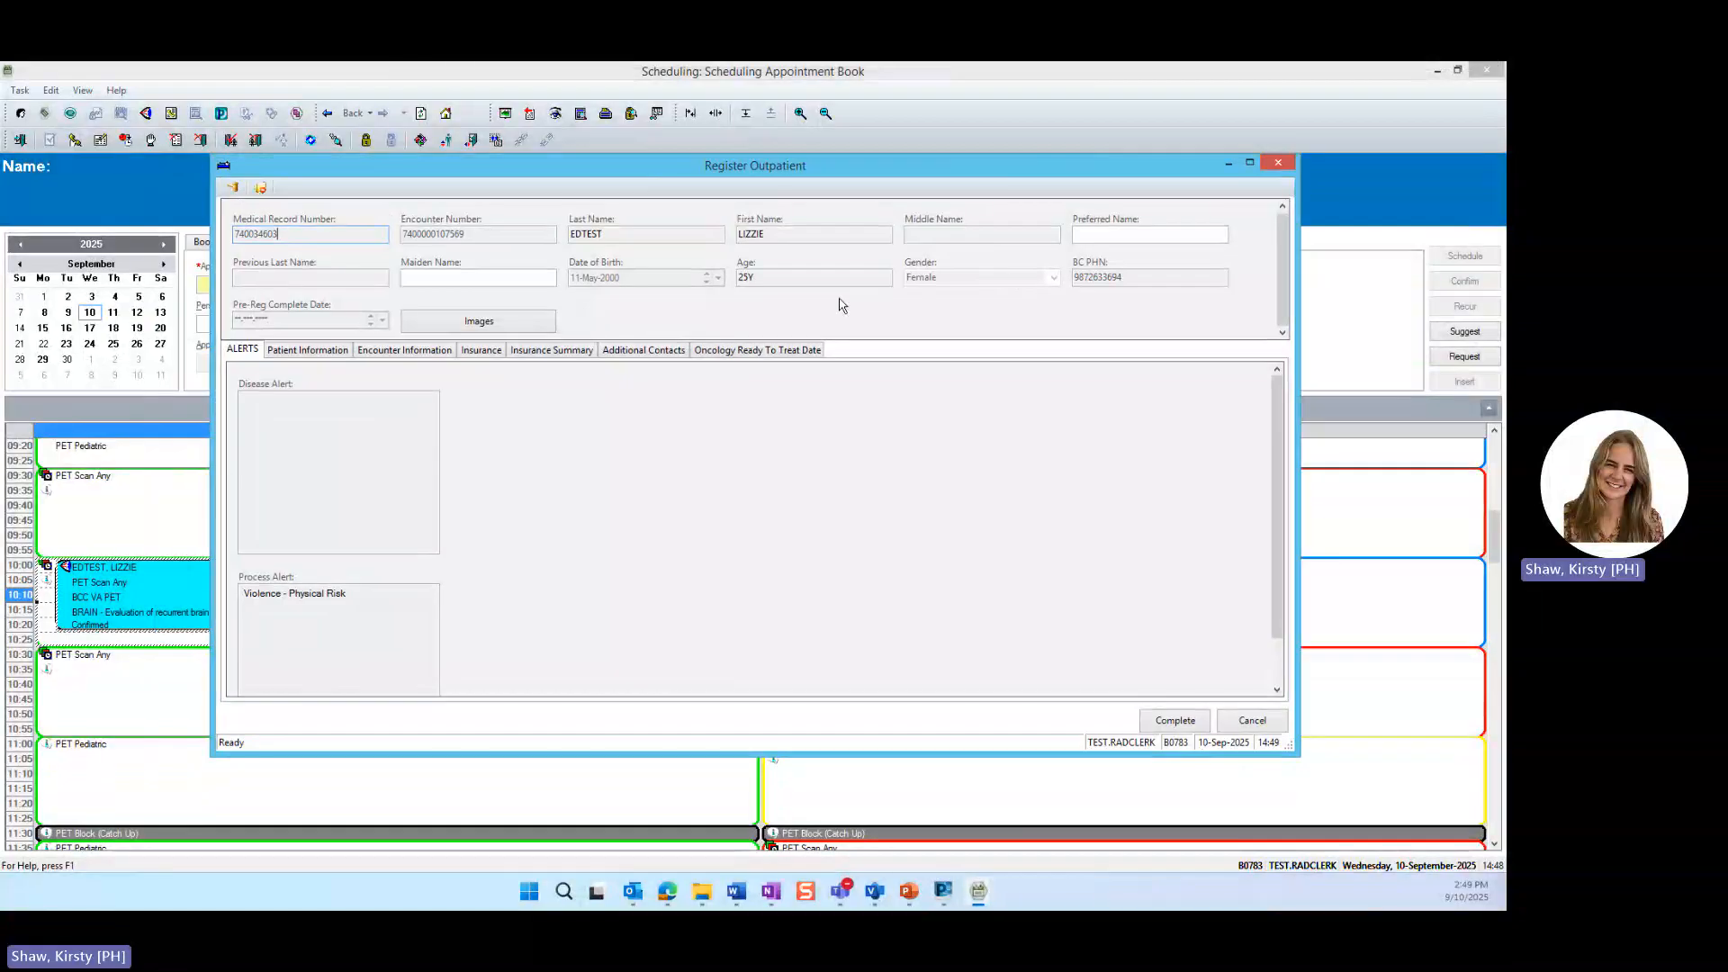
Step: Review the patient information in the enlarged outpatient registration form and bring up its encounter information
click(336, 352)
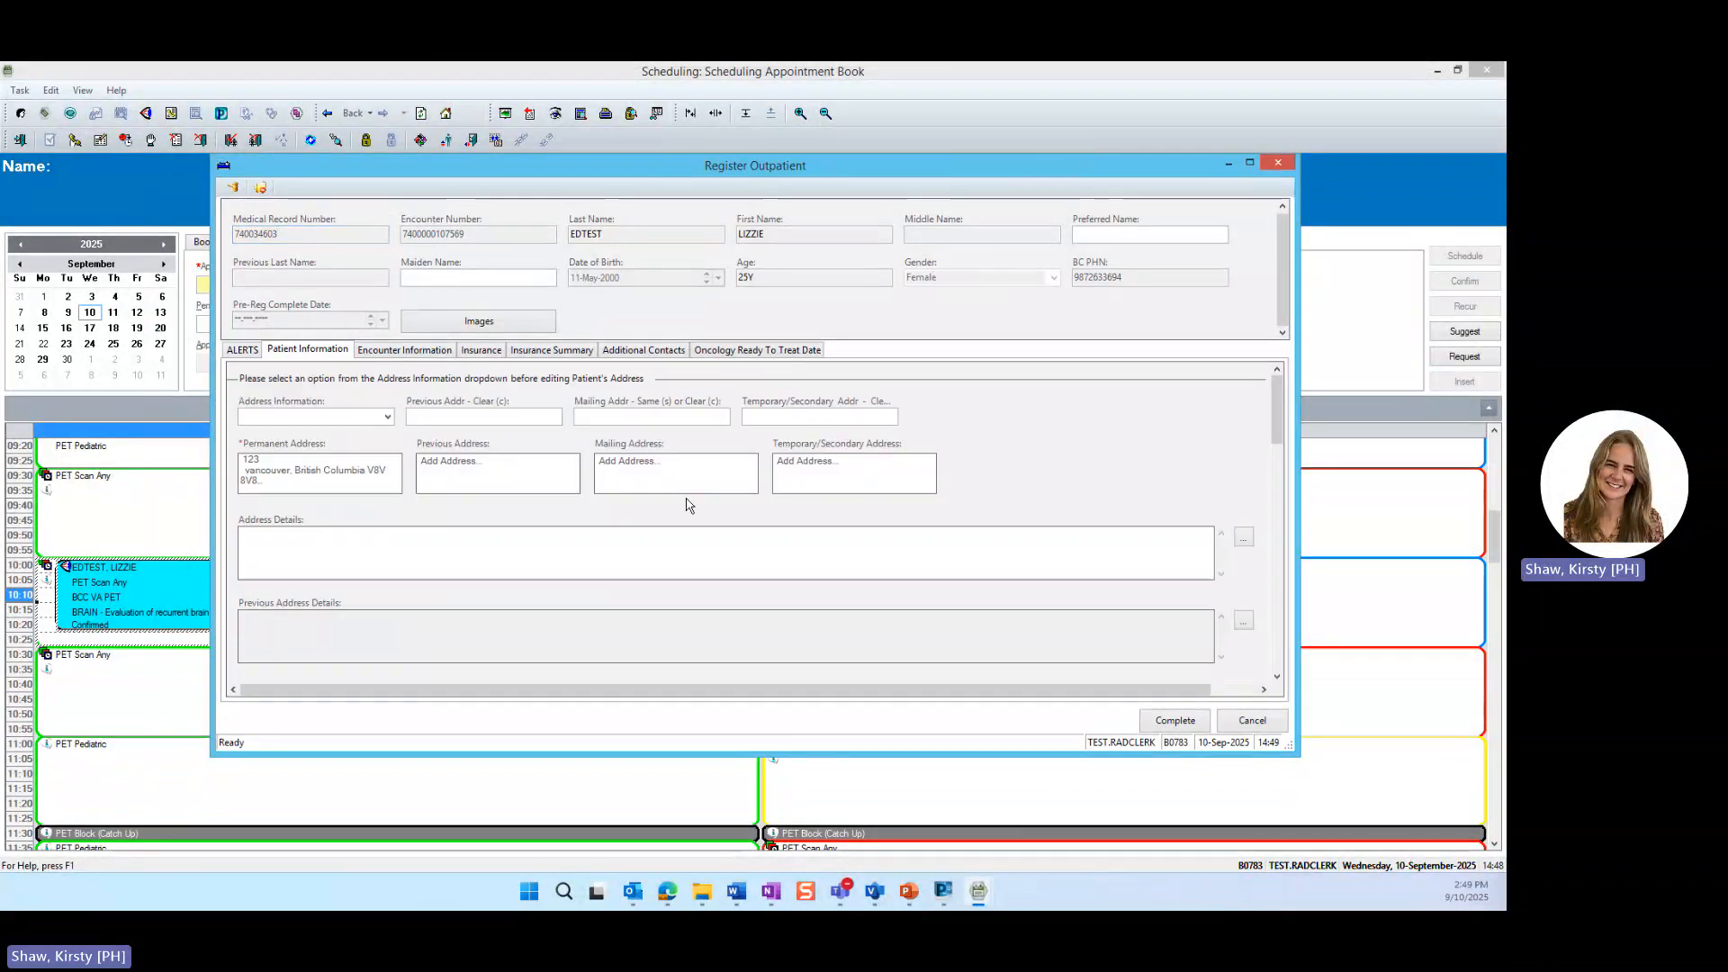
drag(1292, 758, 1304, 829)
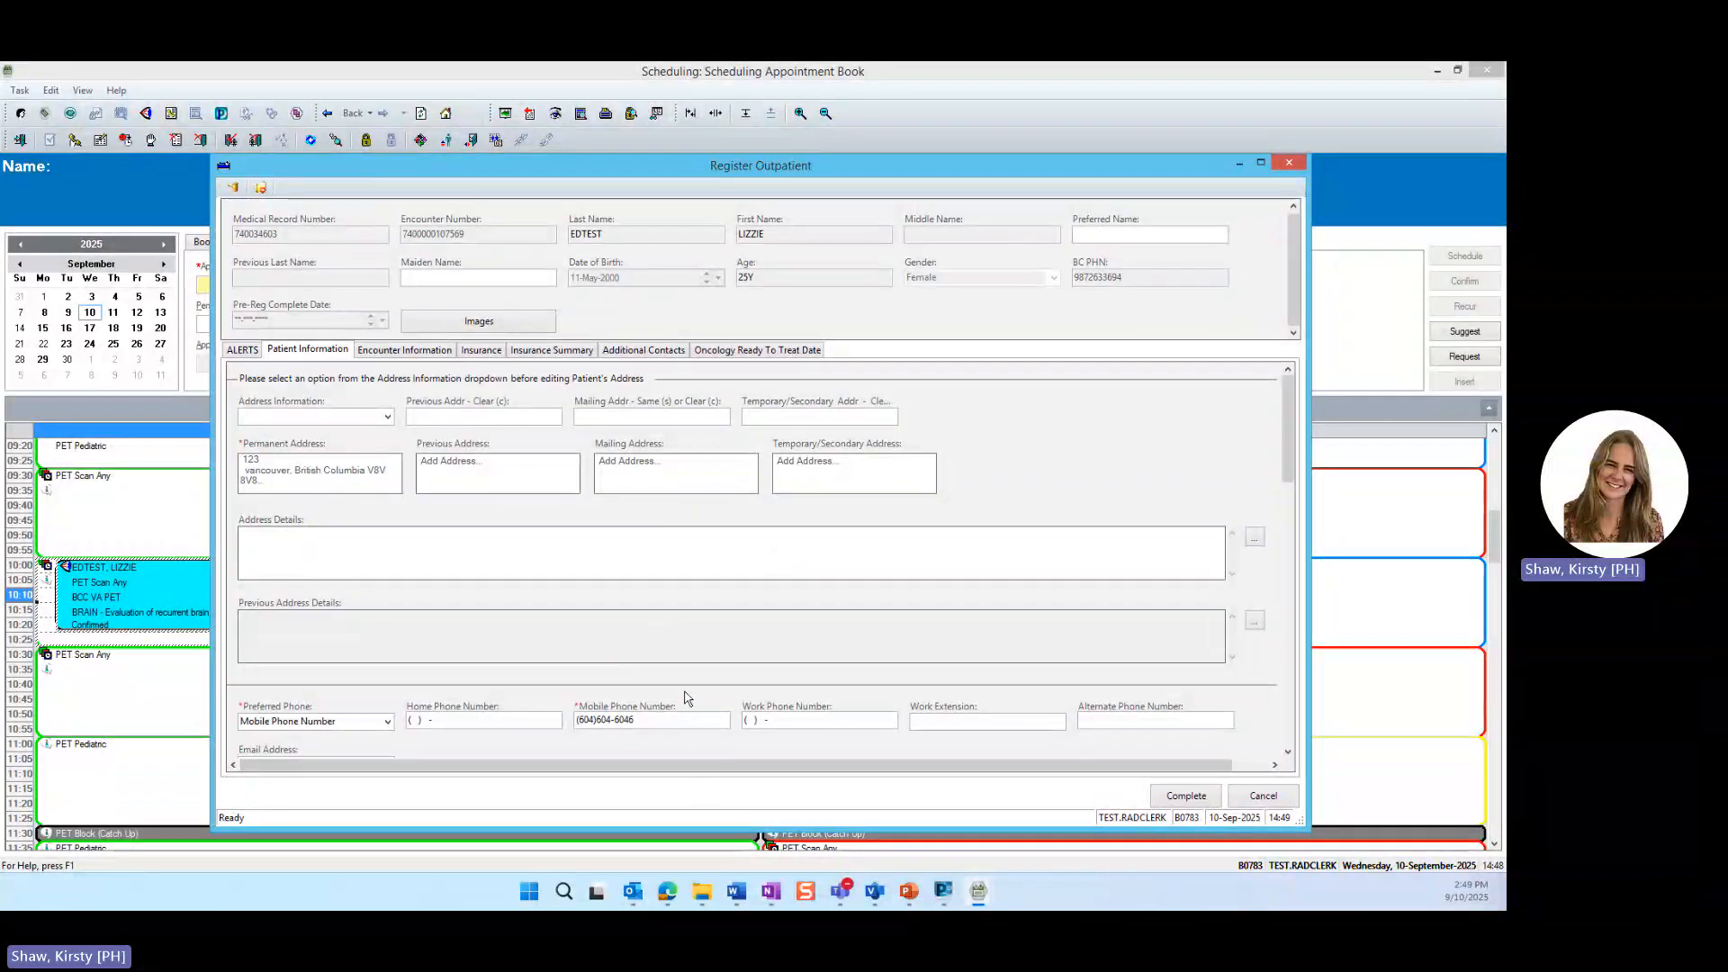
drag(1288, 475, 1303, 565)
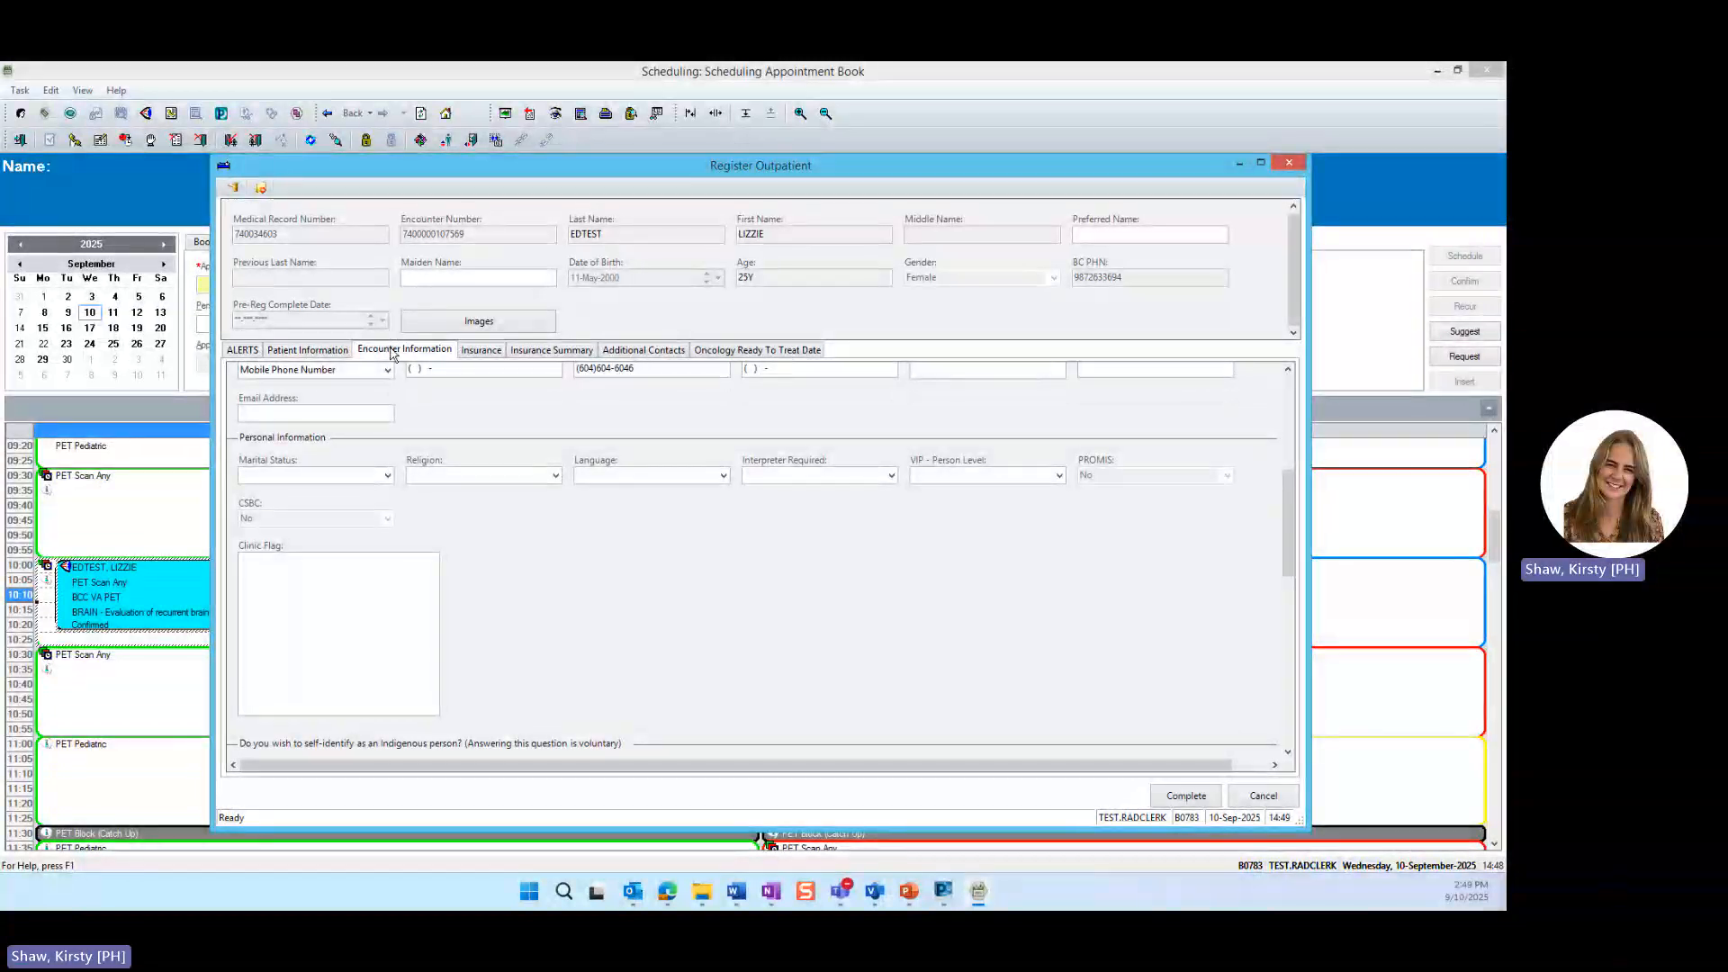
click(393, 354)
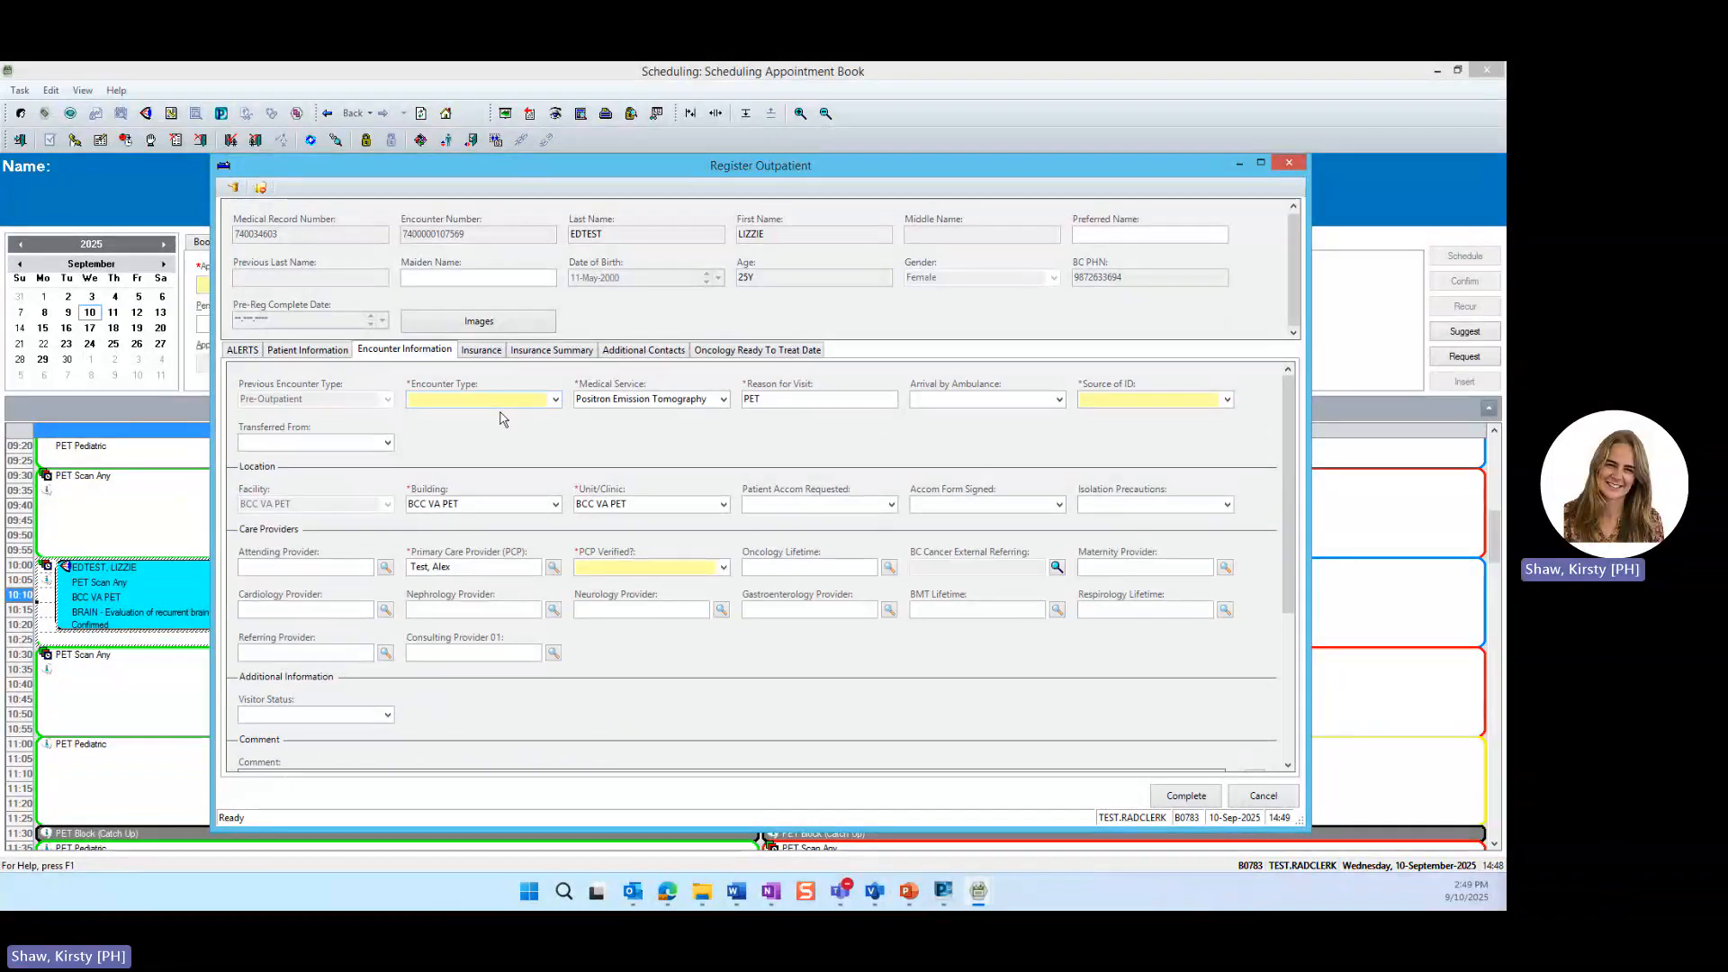
Step: Set the encounter type to Outpatient and the source of ID to BC Services Card With Photo
click(556, 402)
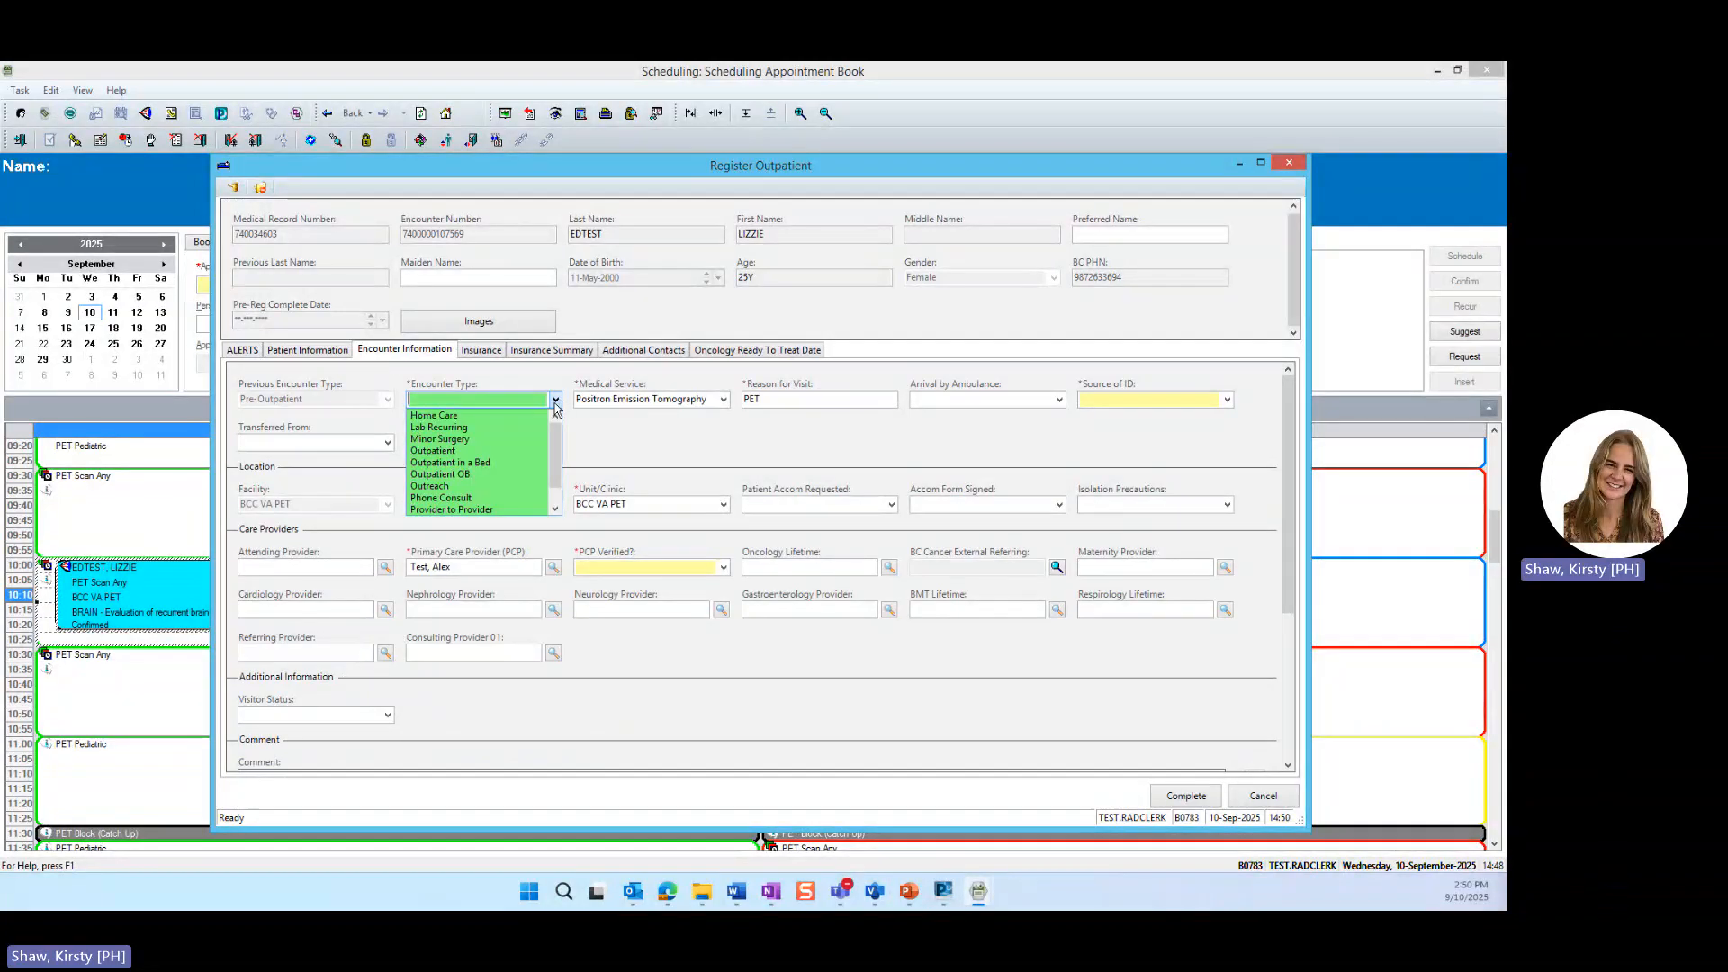
click(504, 451)
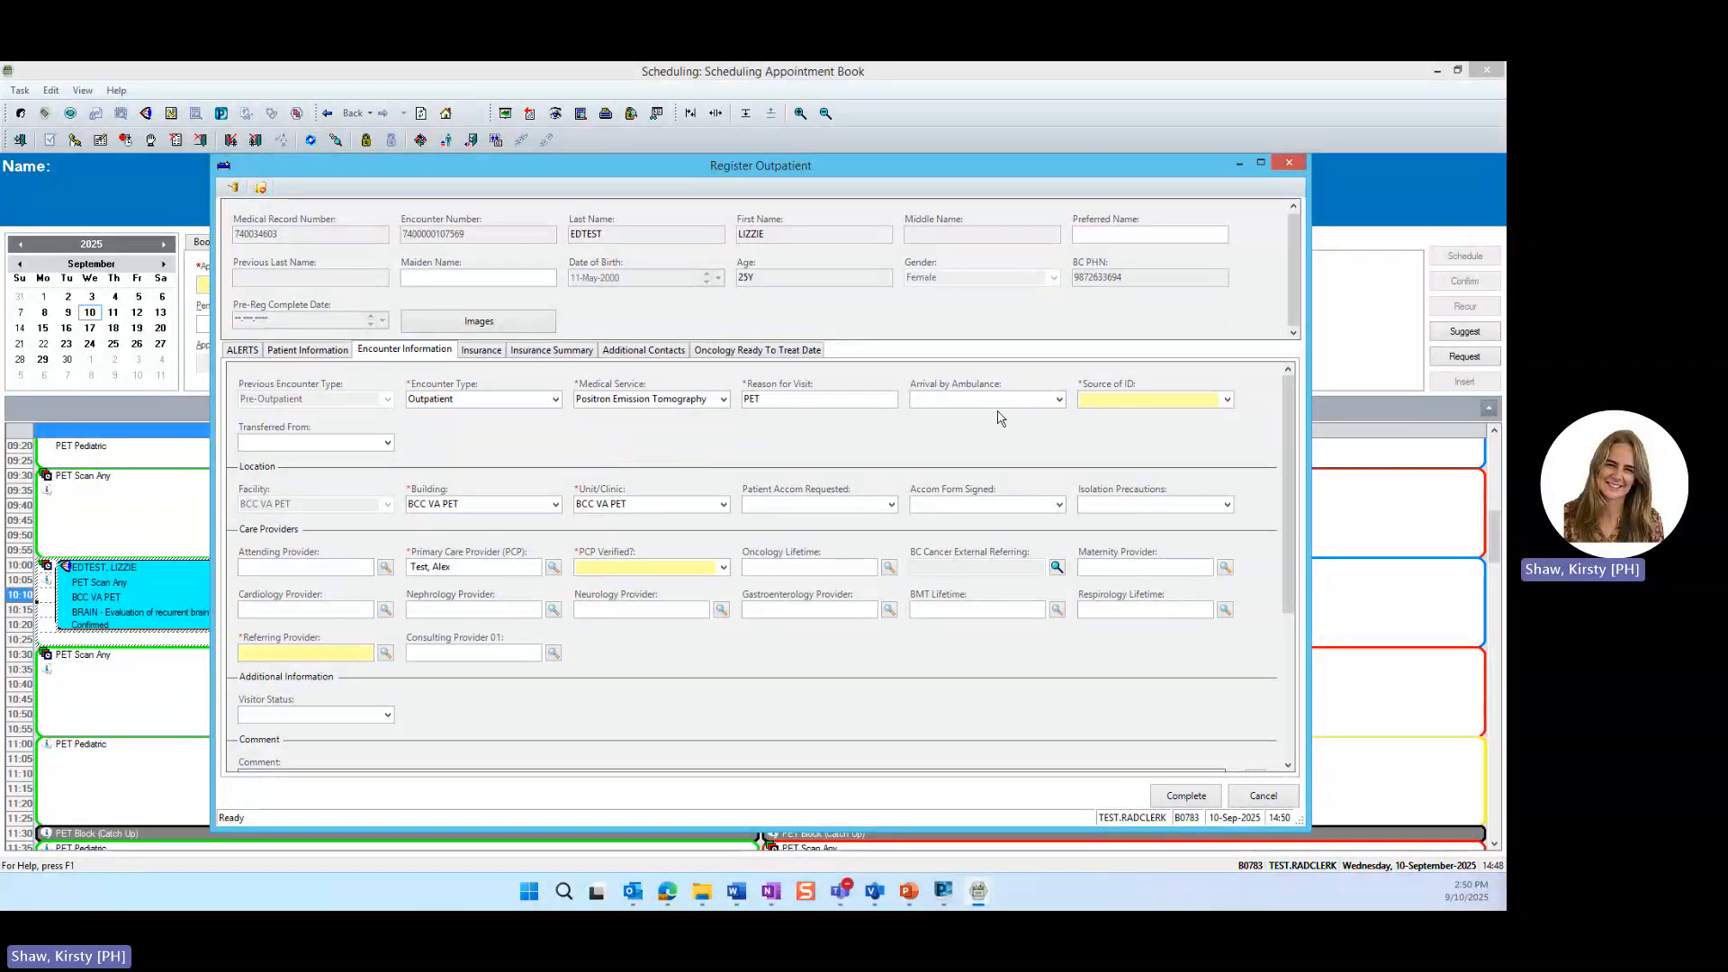
click(1228, 401)
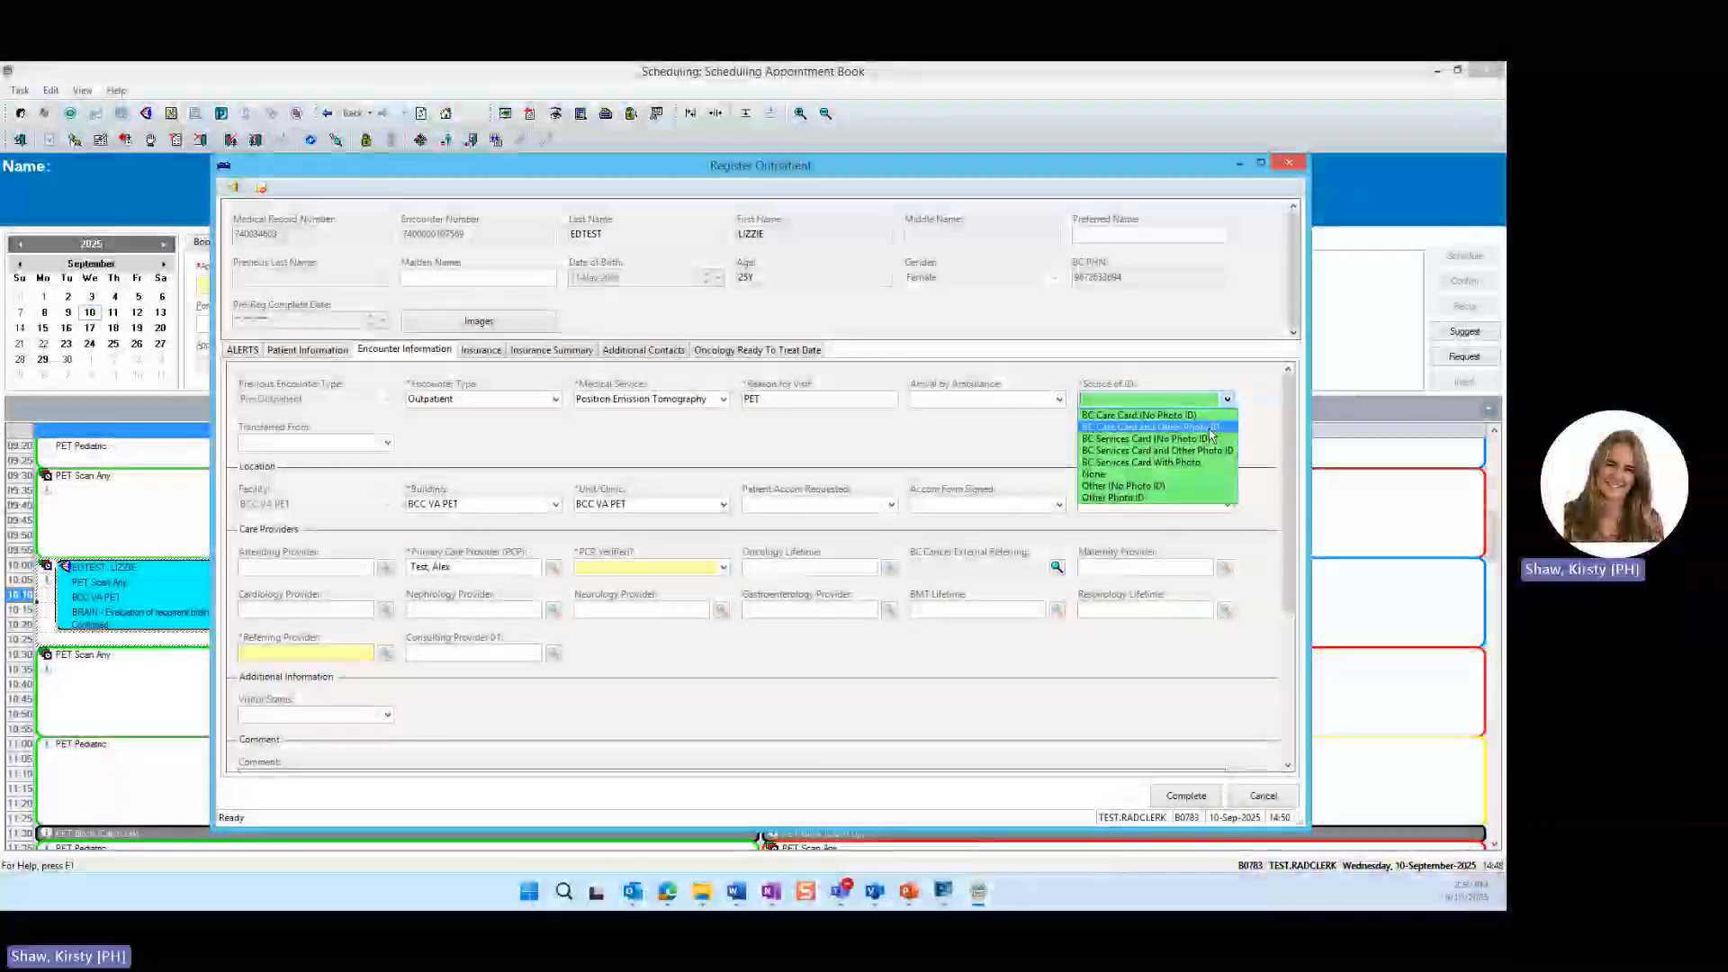
click(1207, 464)
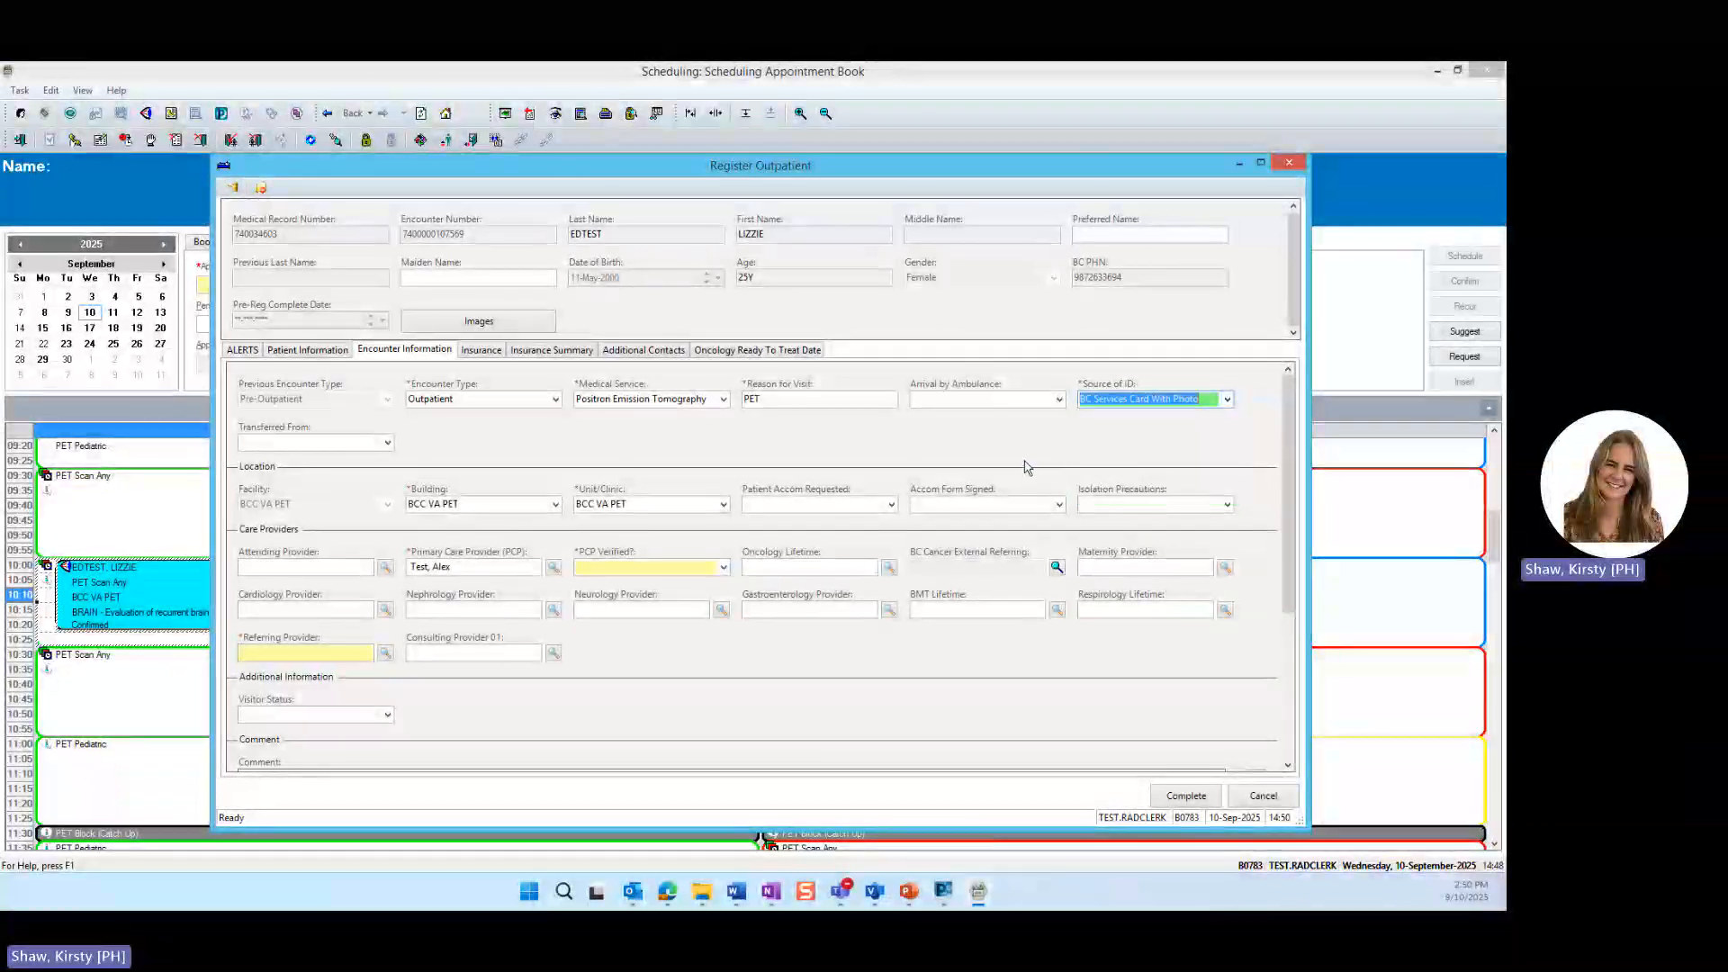
Step: Mark the primary care provider as verified with Yes and enter the referring provider's name
click(726, 567)
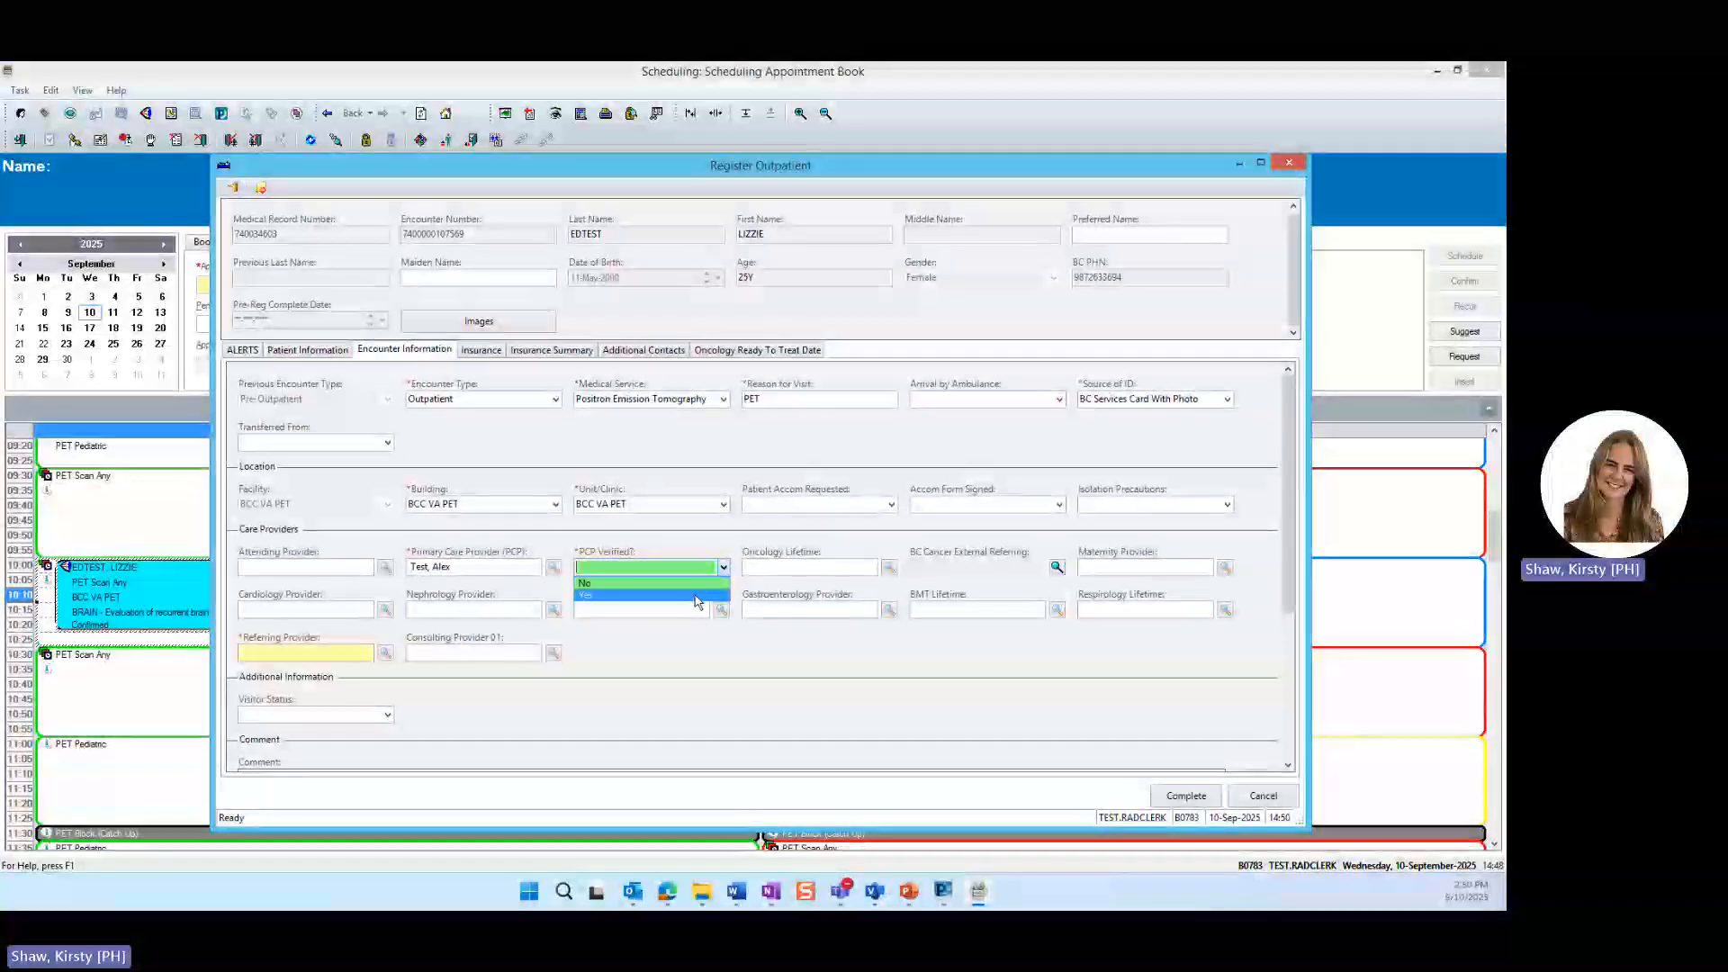
click(696, 598)
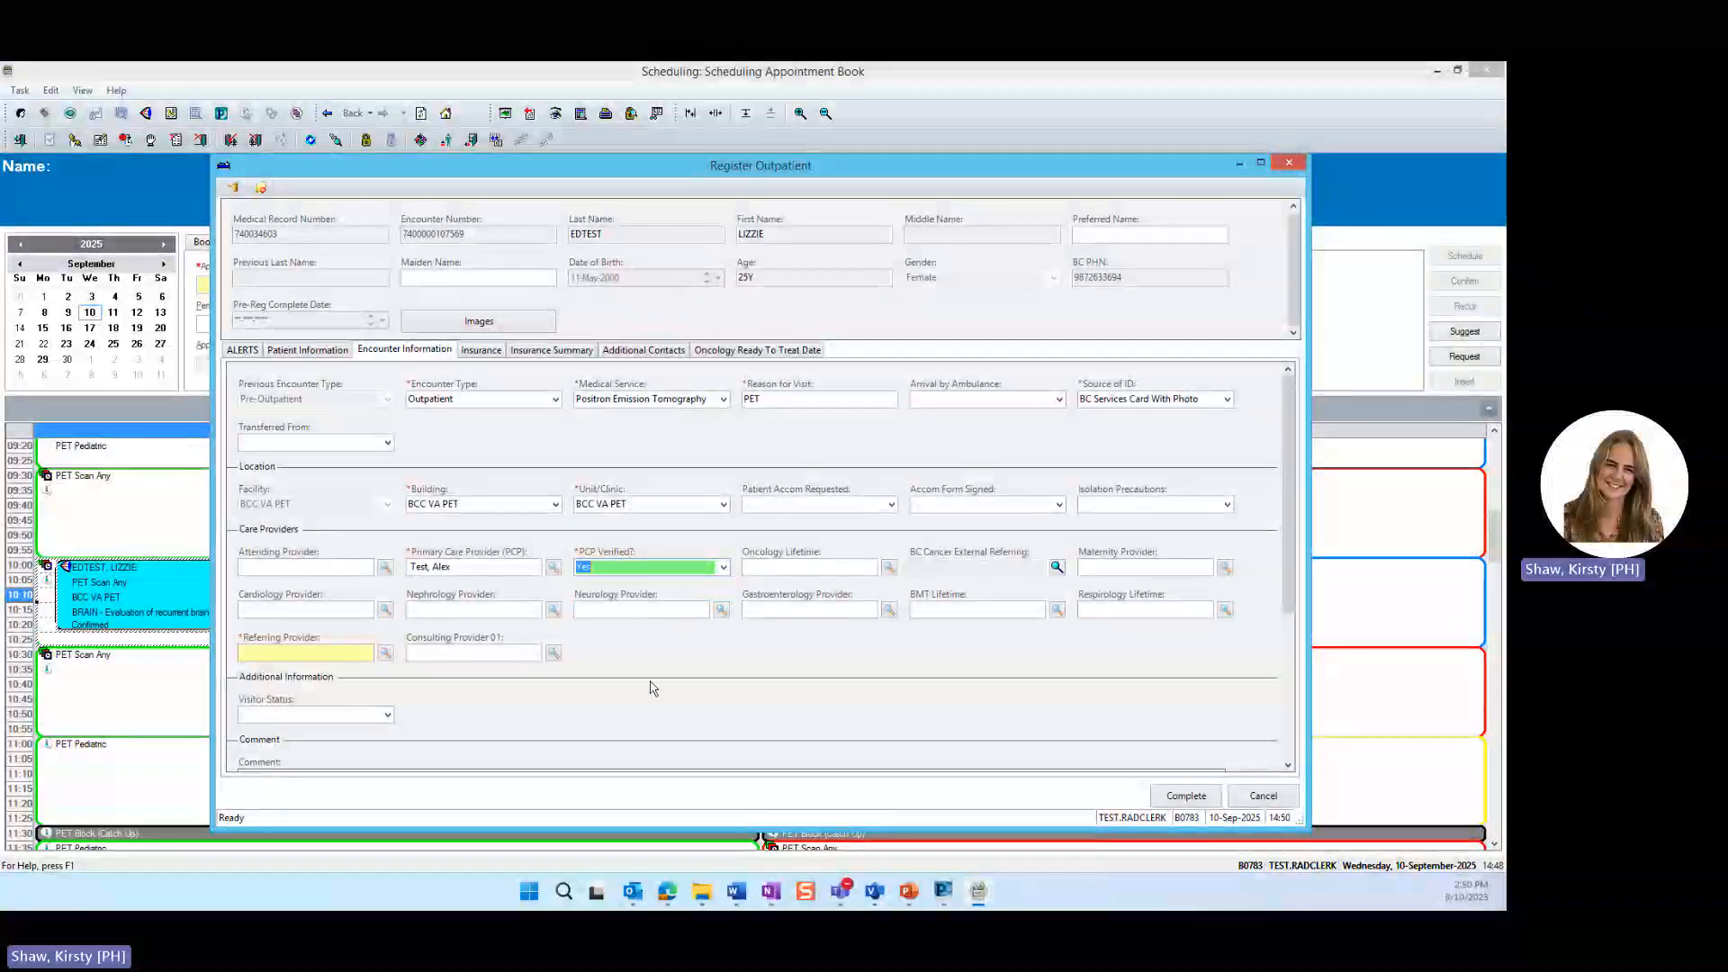
click(324, 654)
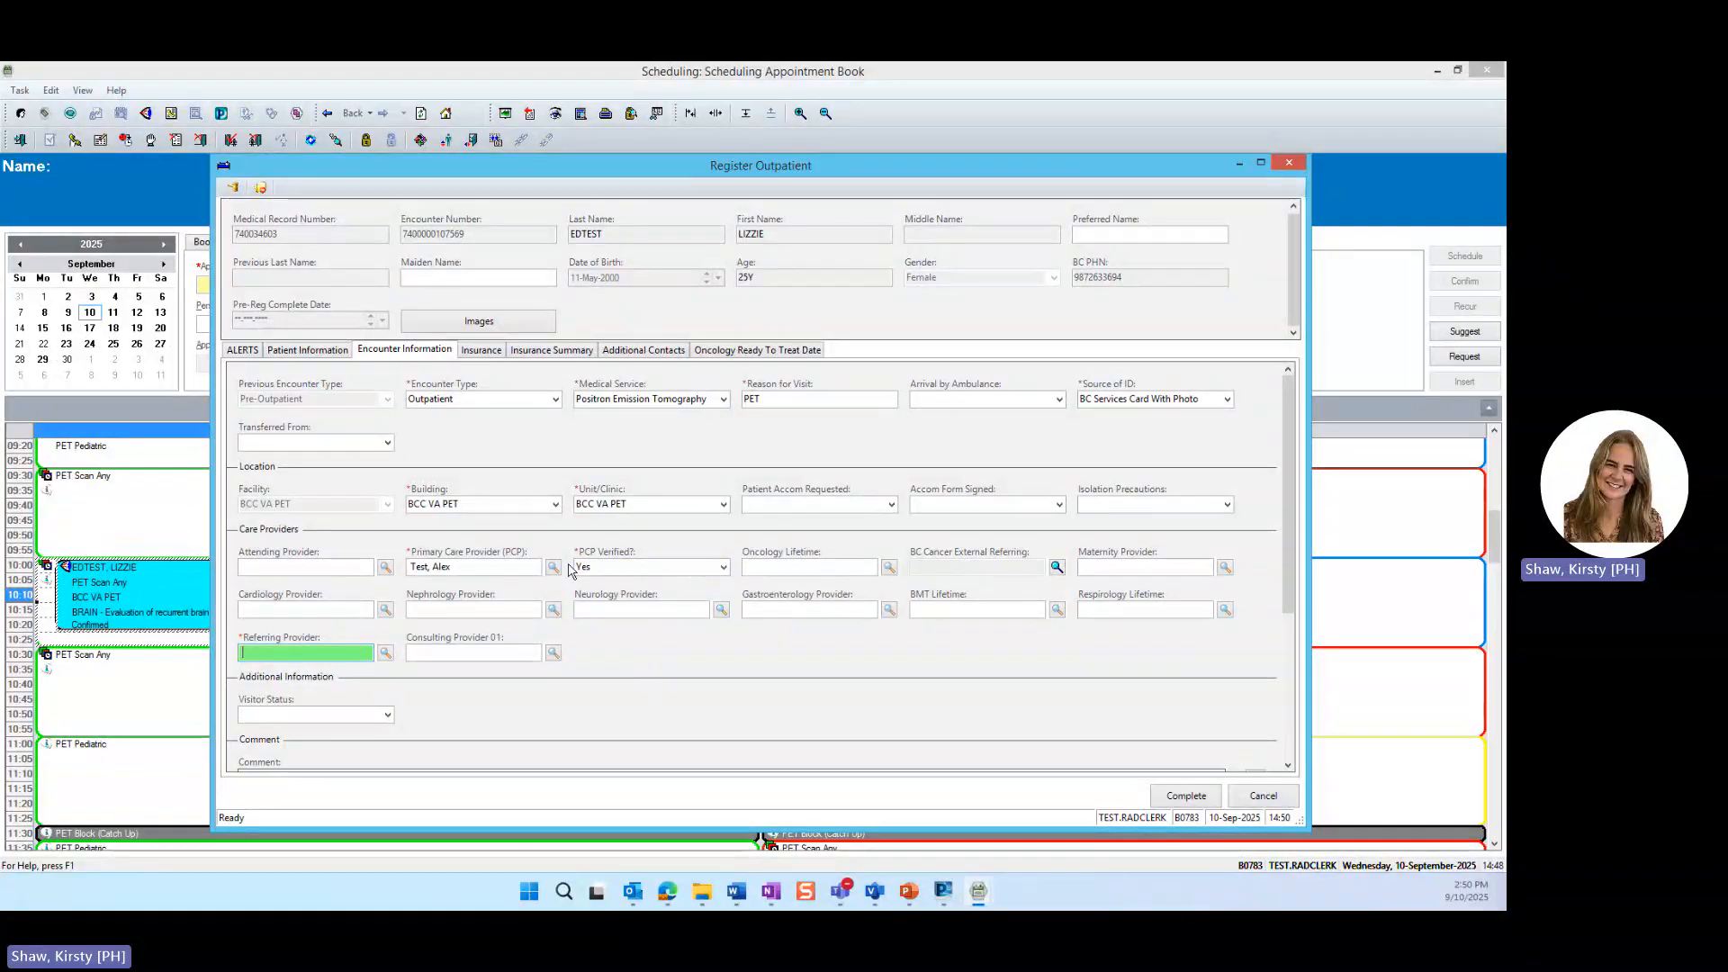
text(test, alex)
key(Tab)
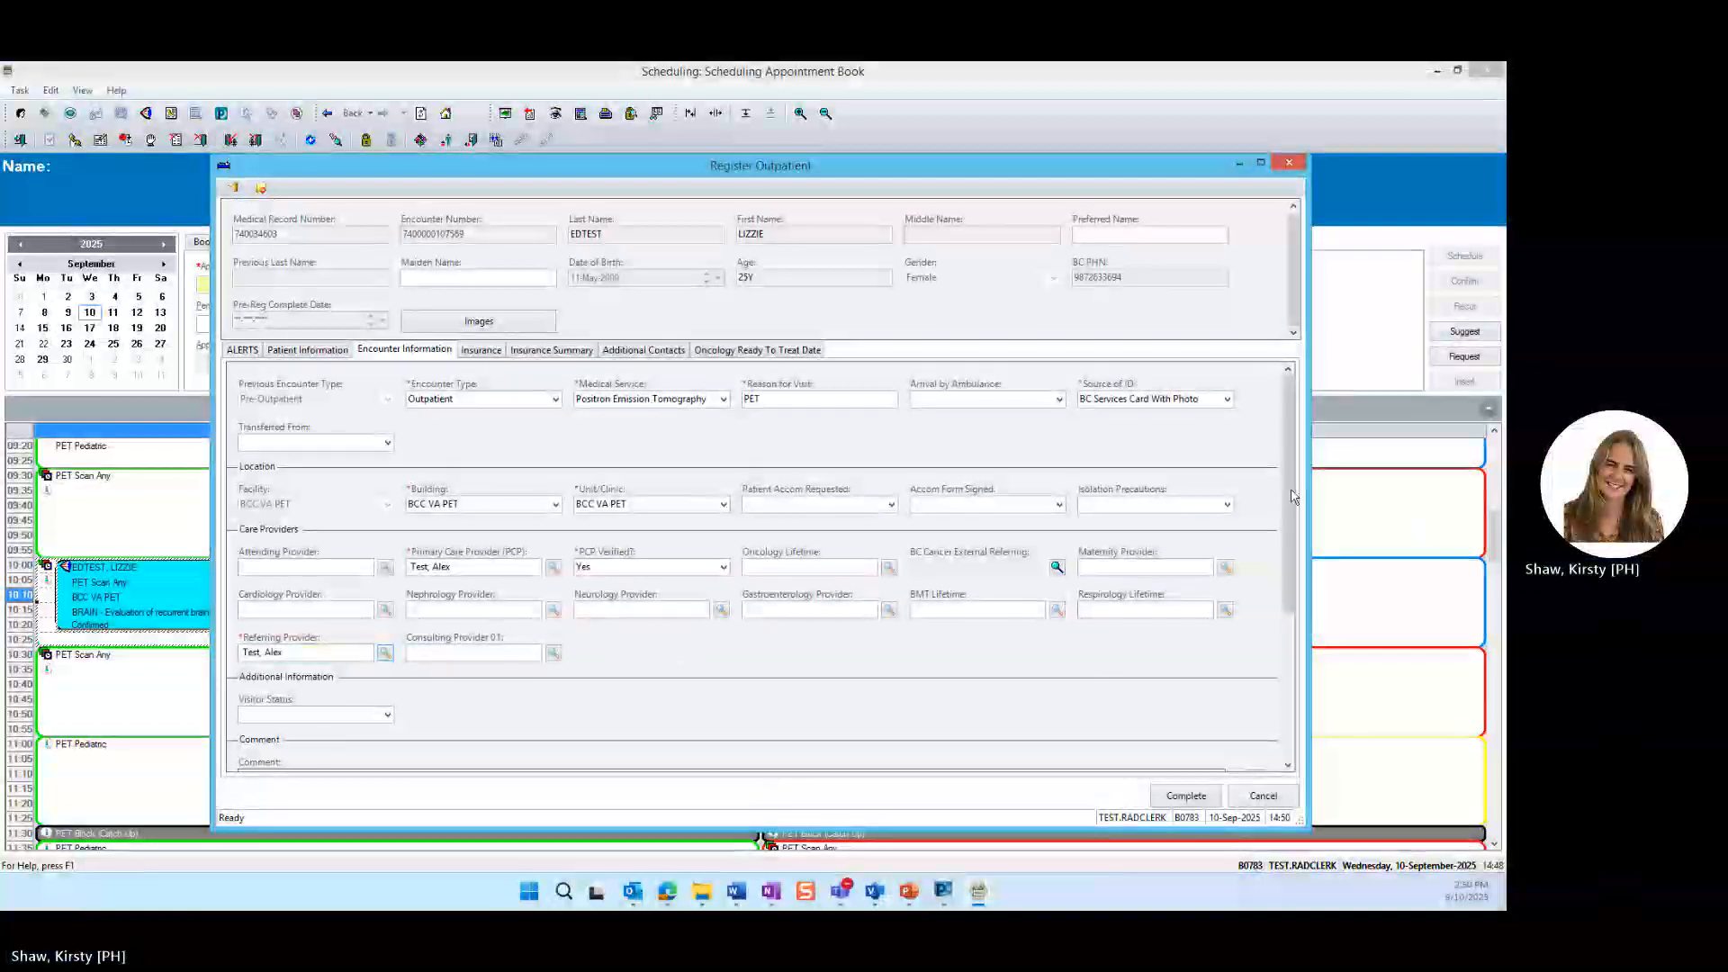
Step: Review the remaining encounter information, the insurance details, the insurance summary and the additional contacts of the registration
drag(1291, 500, 1242, 508)
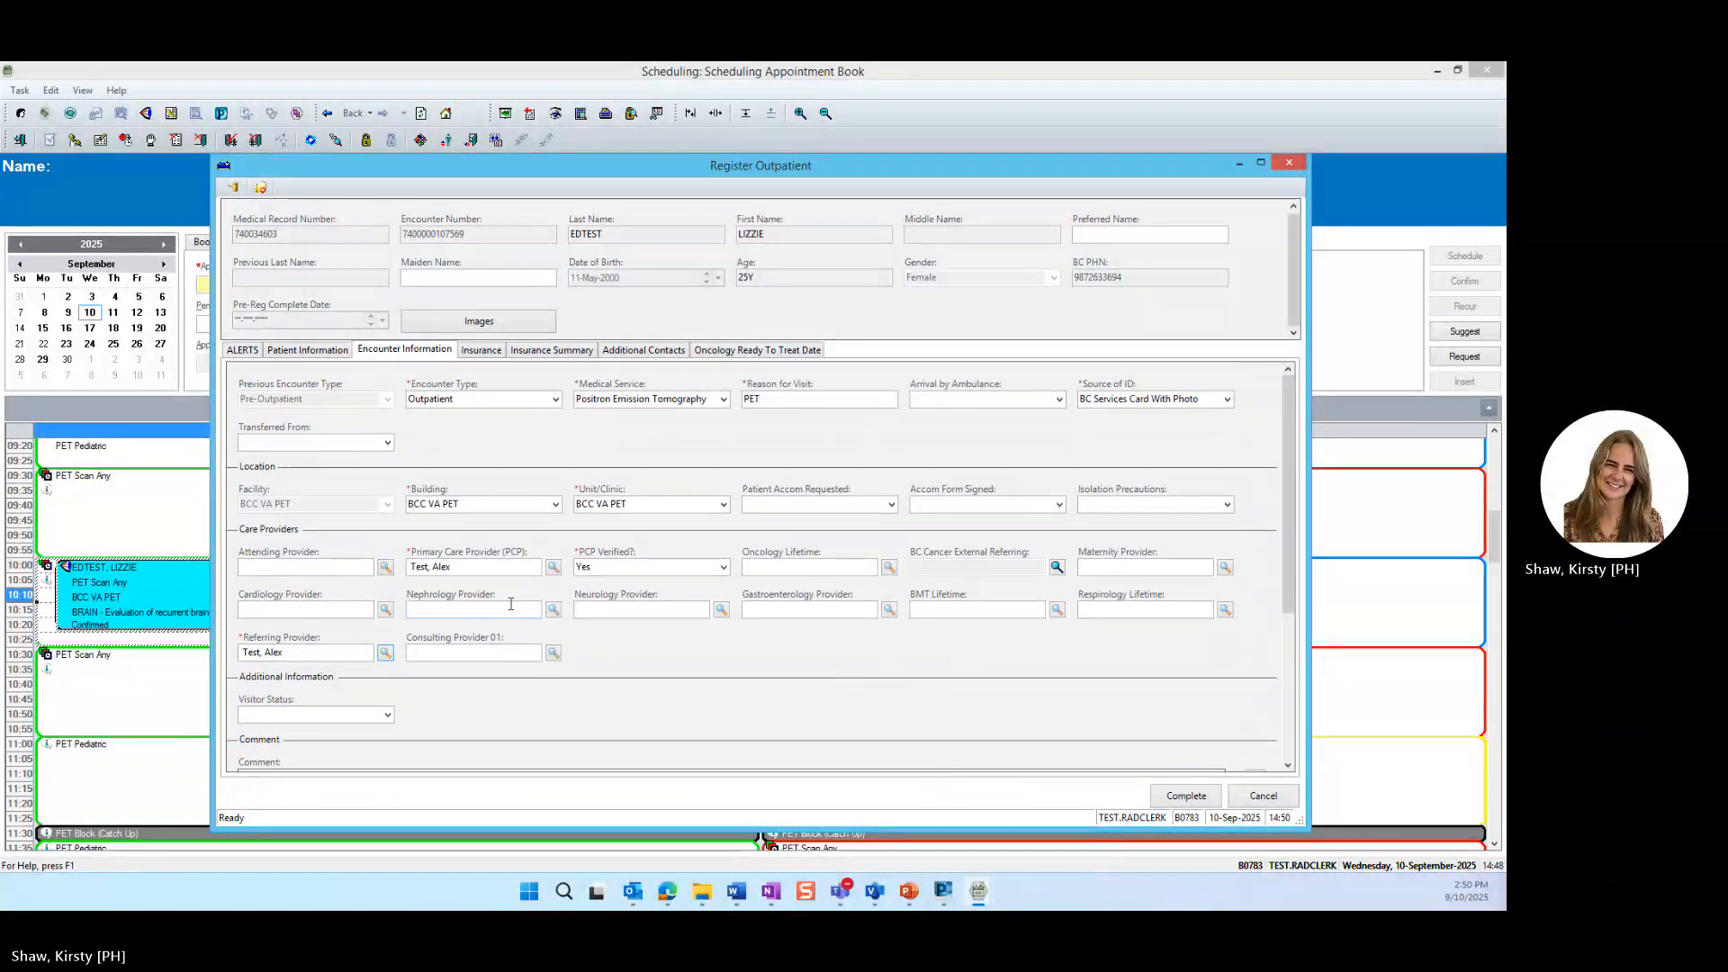
scroll(511, 604, down, 2)
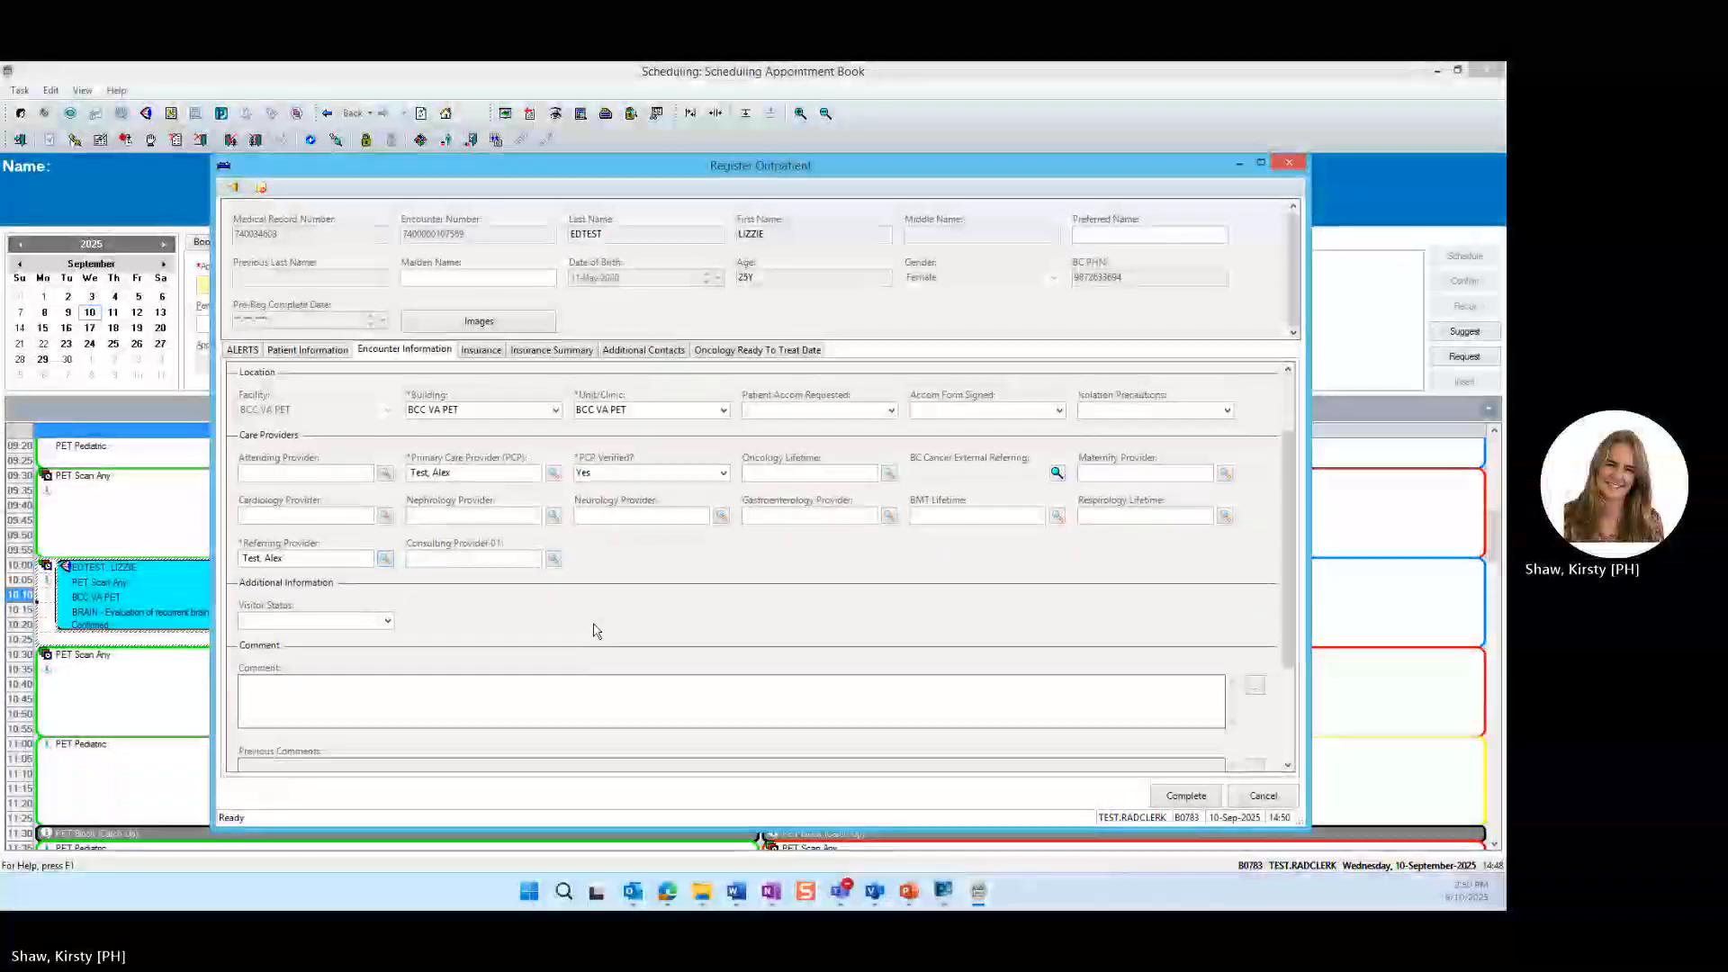
scroll(596, 628, down, 3)
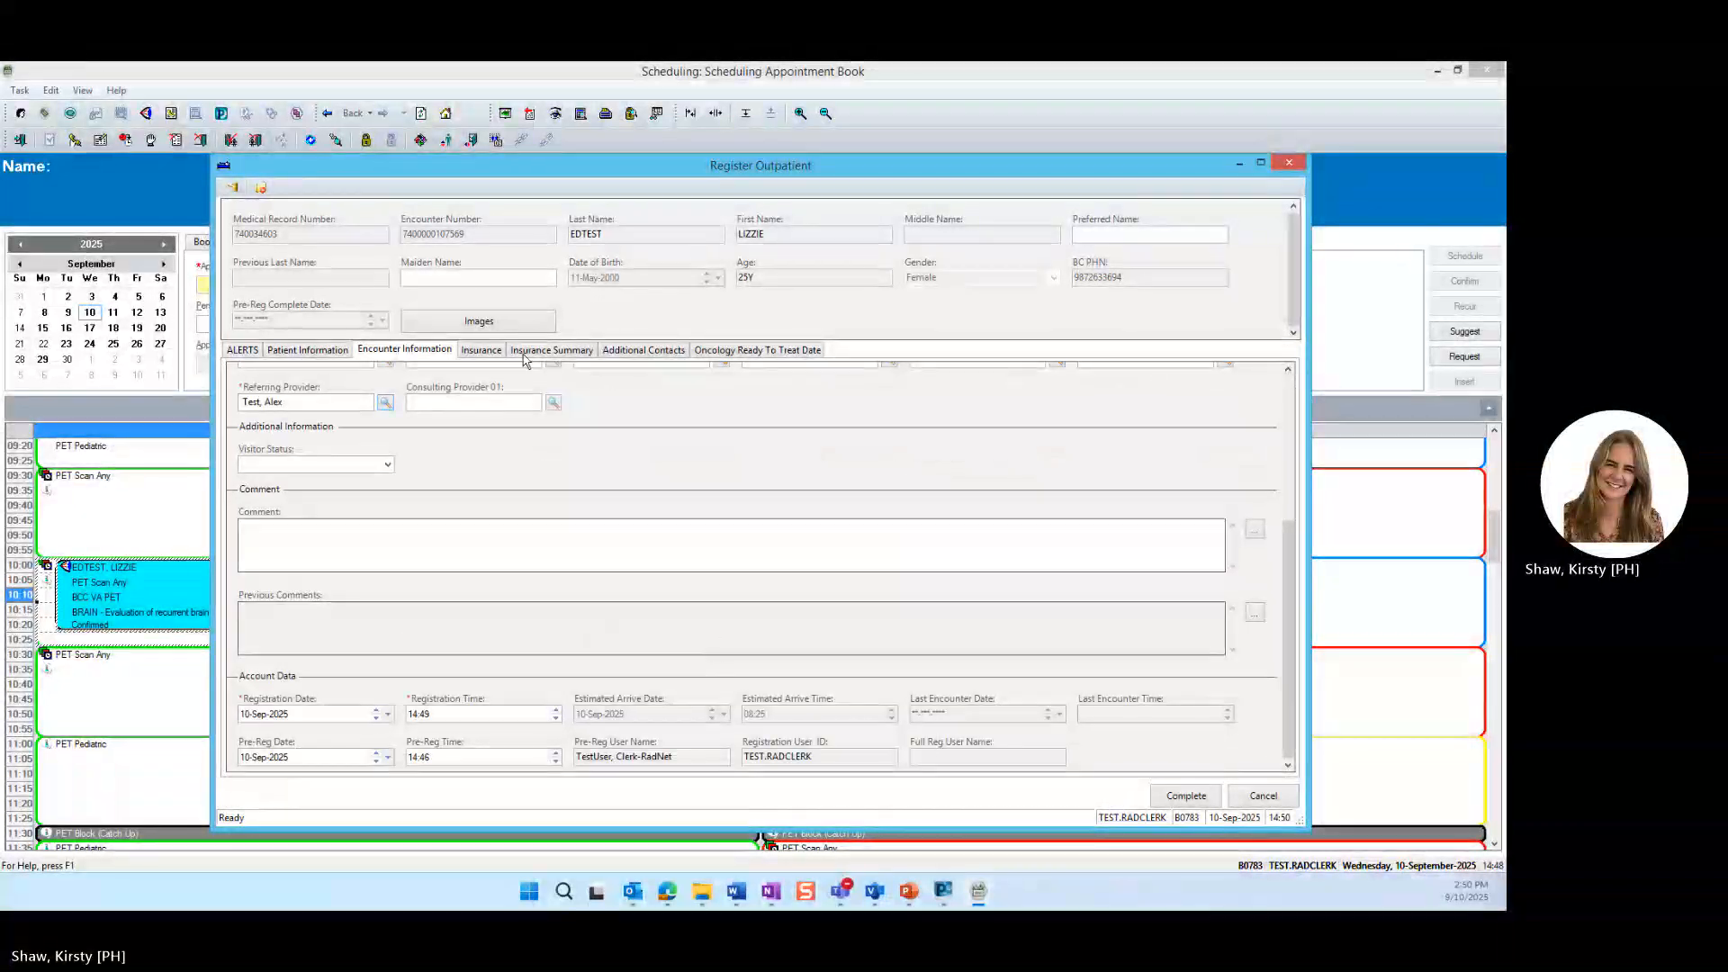
click(487, 354)
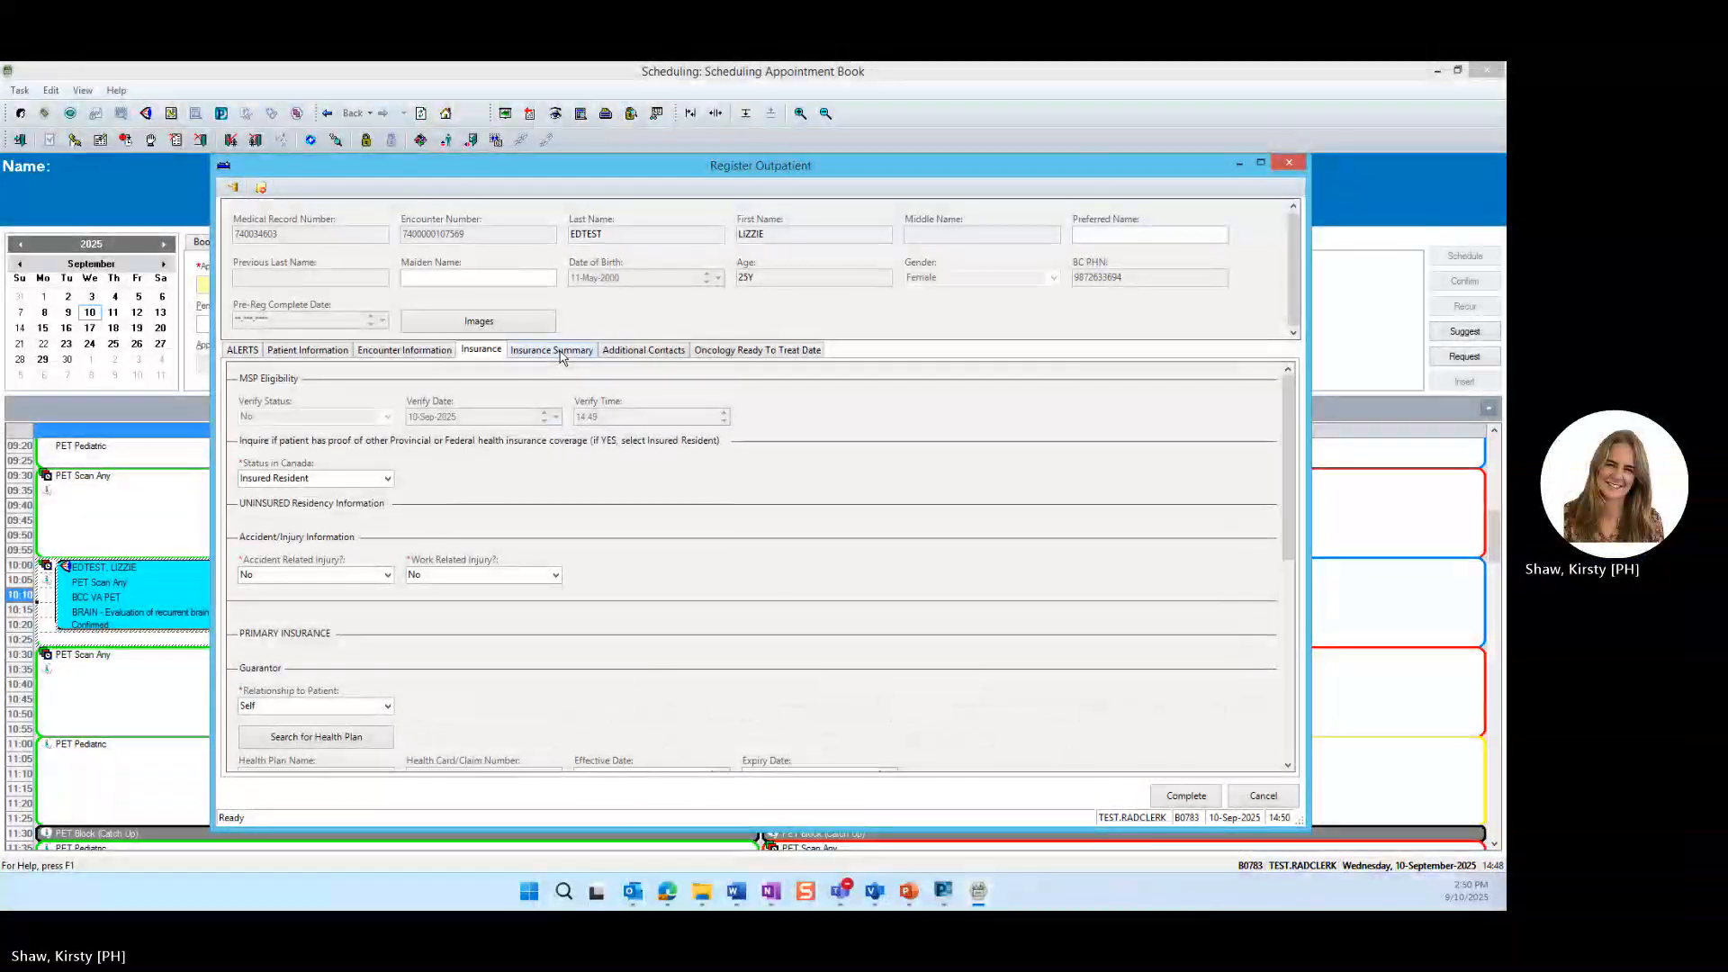
click(559, 353)
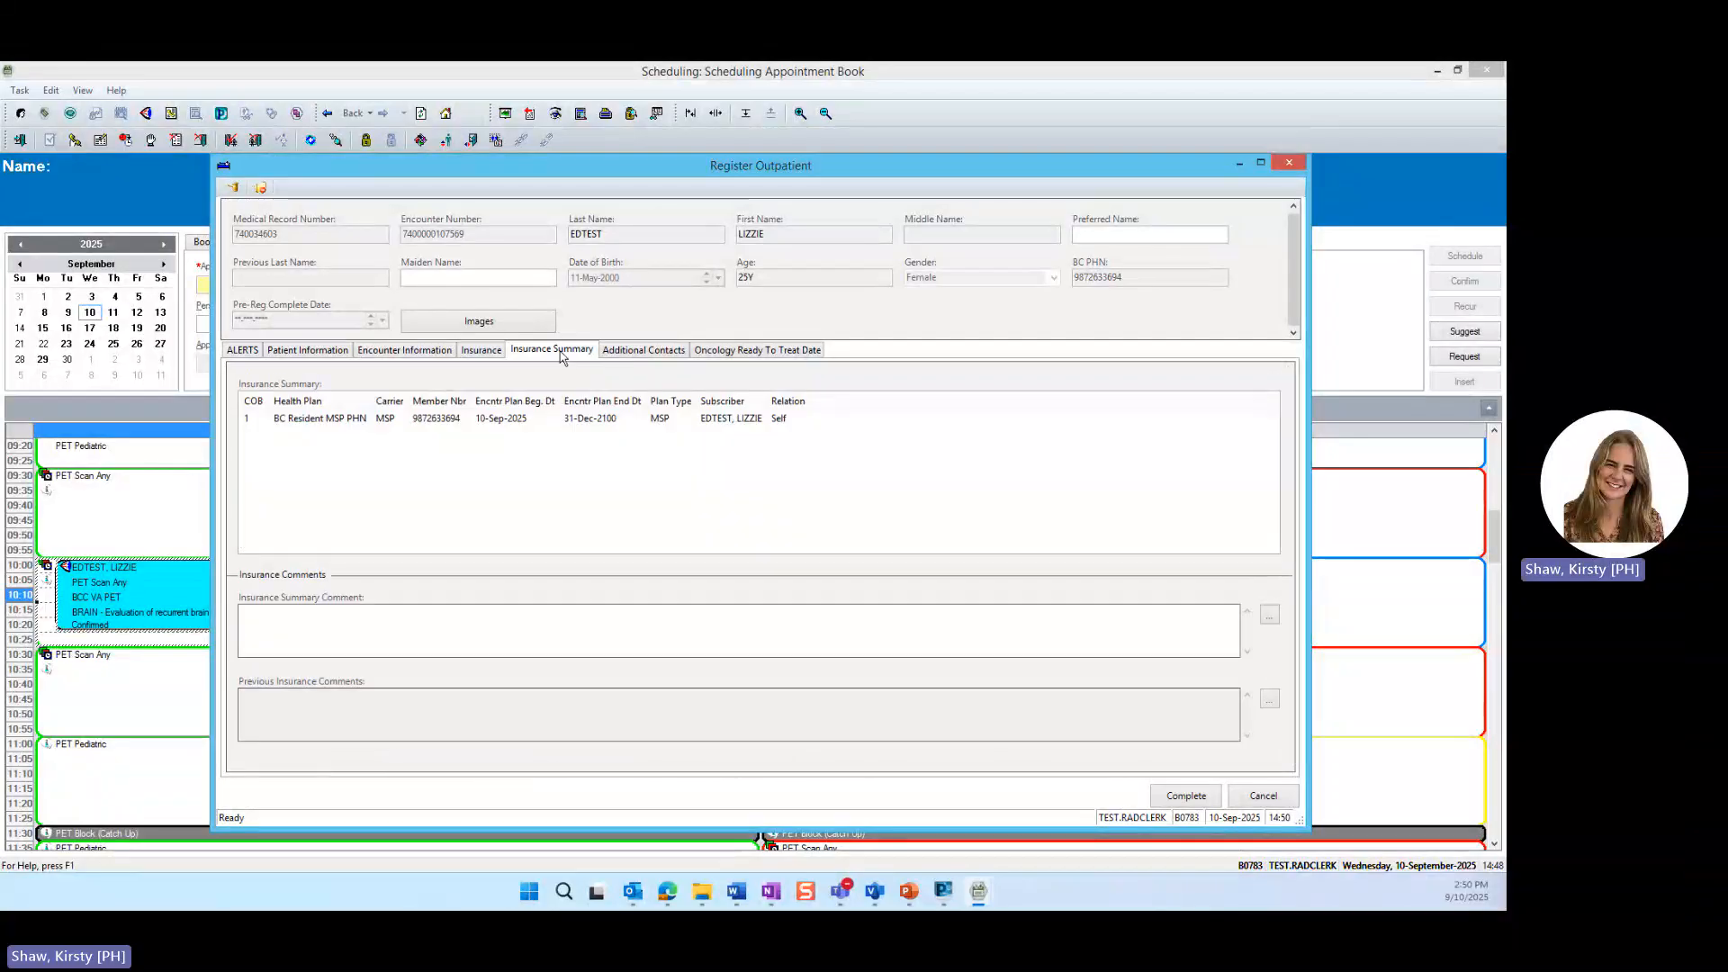
click(637, 352)
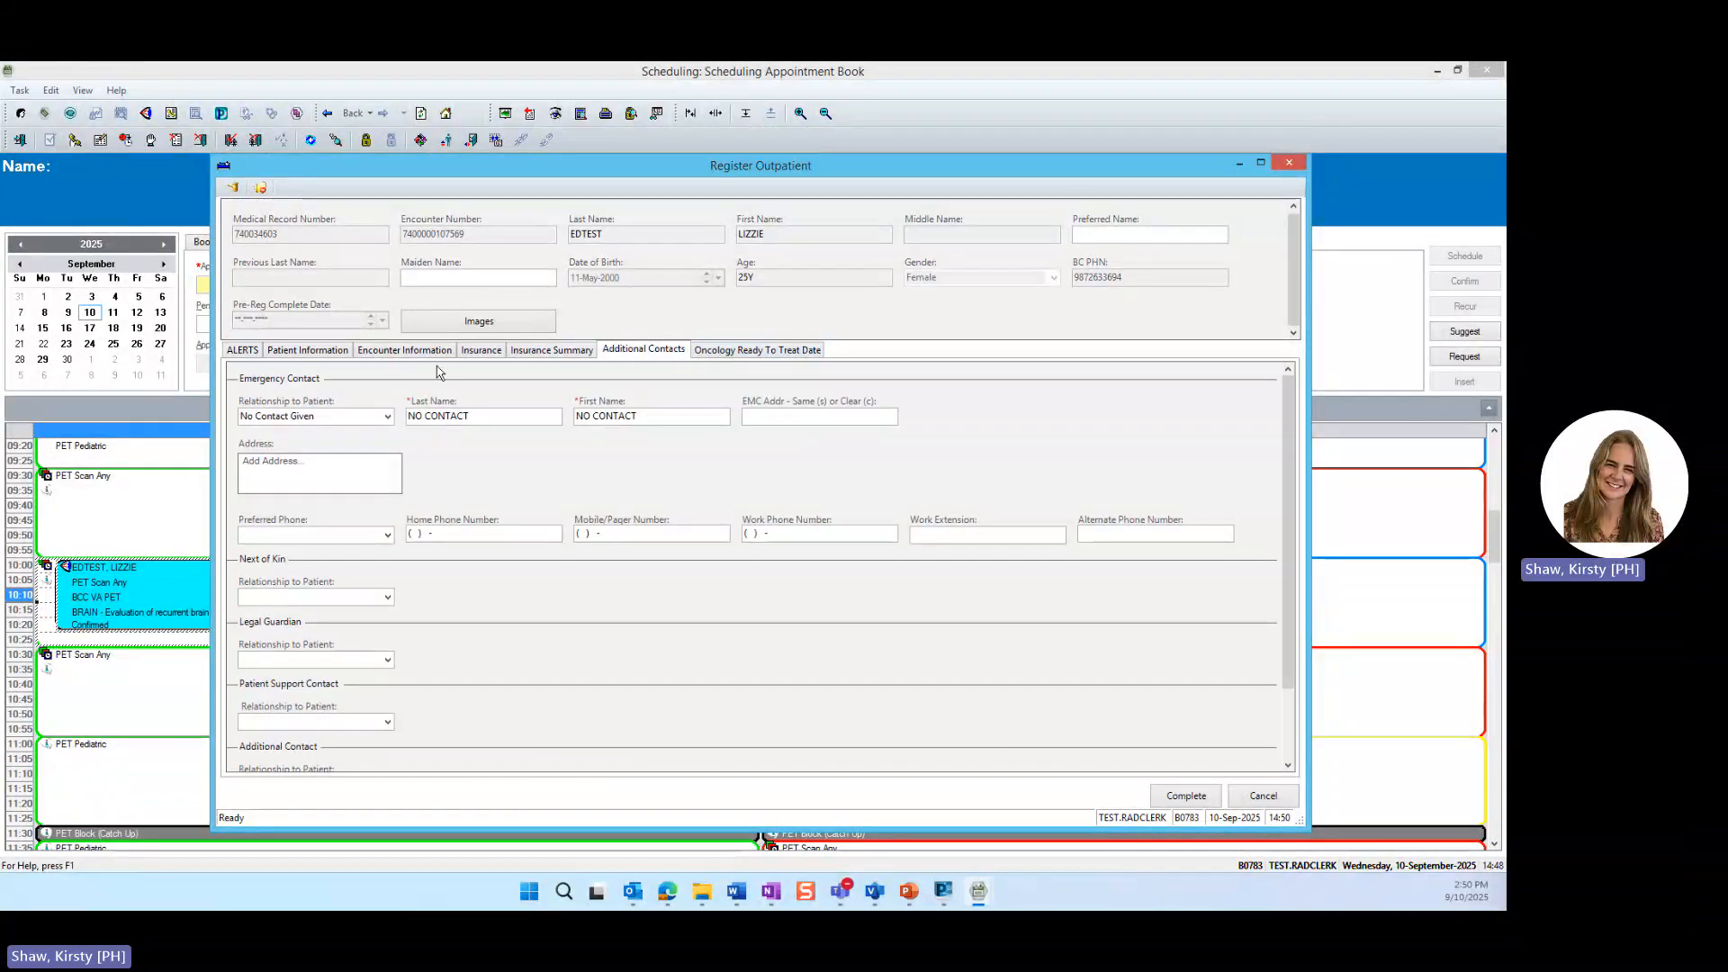
Step: Complete the outpatient registration without printing documents and view the status of the 10:00 appointment in BCC VA PET Rm 1
click(1184, 799)
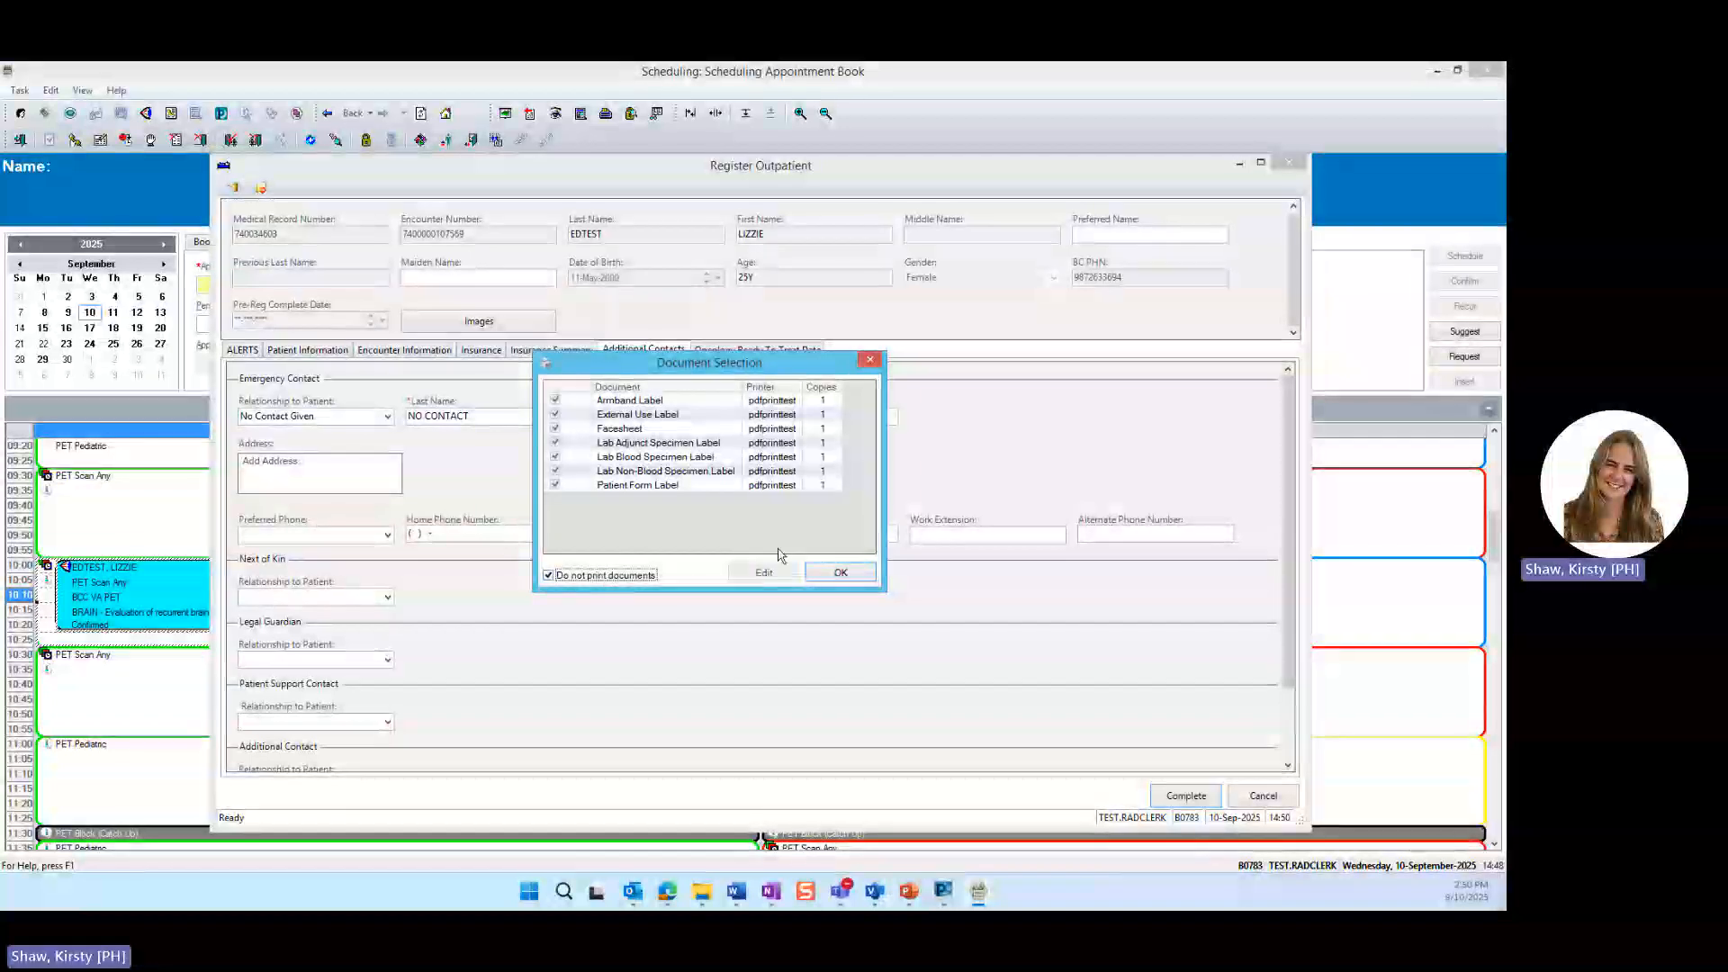
click(841, 572)
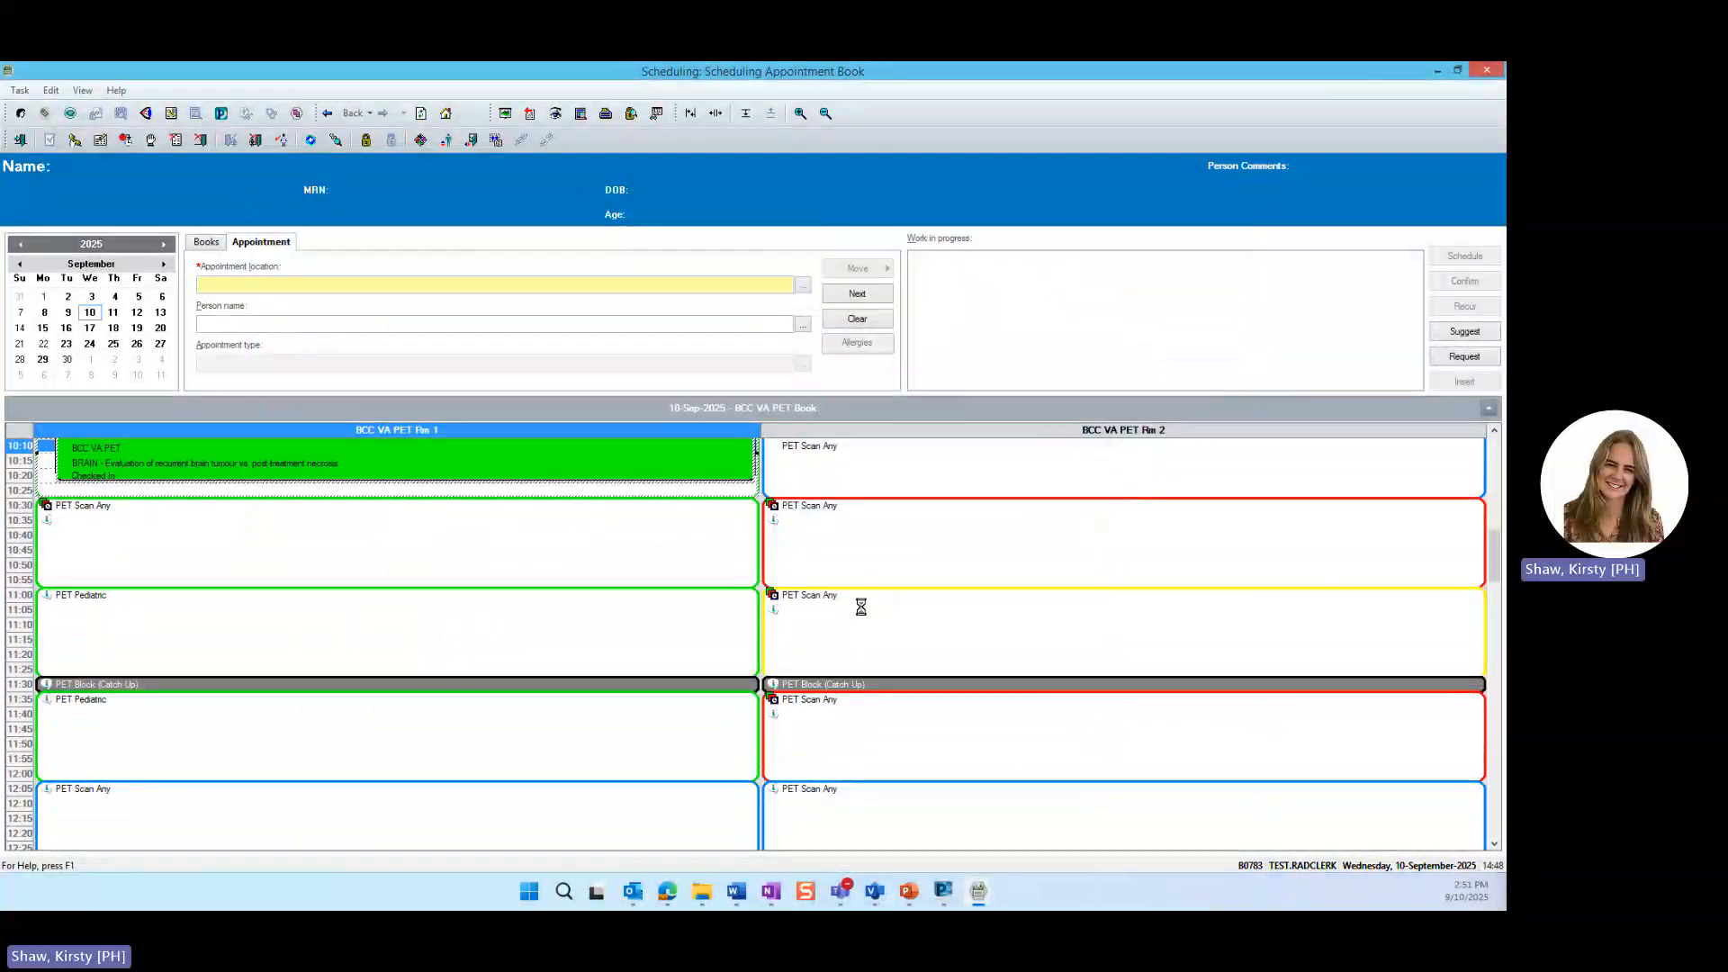
scroll(507, 616, up, 2)
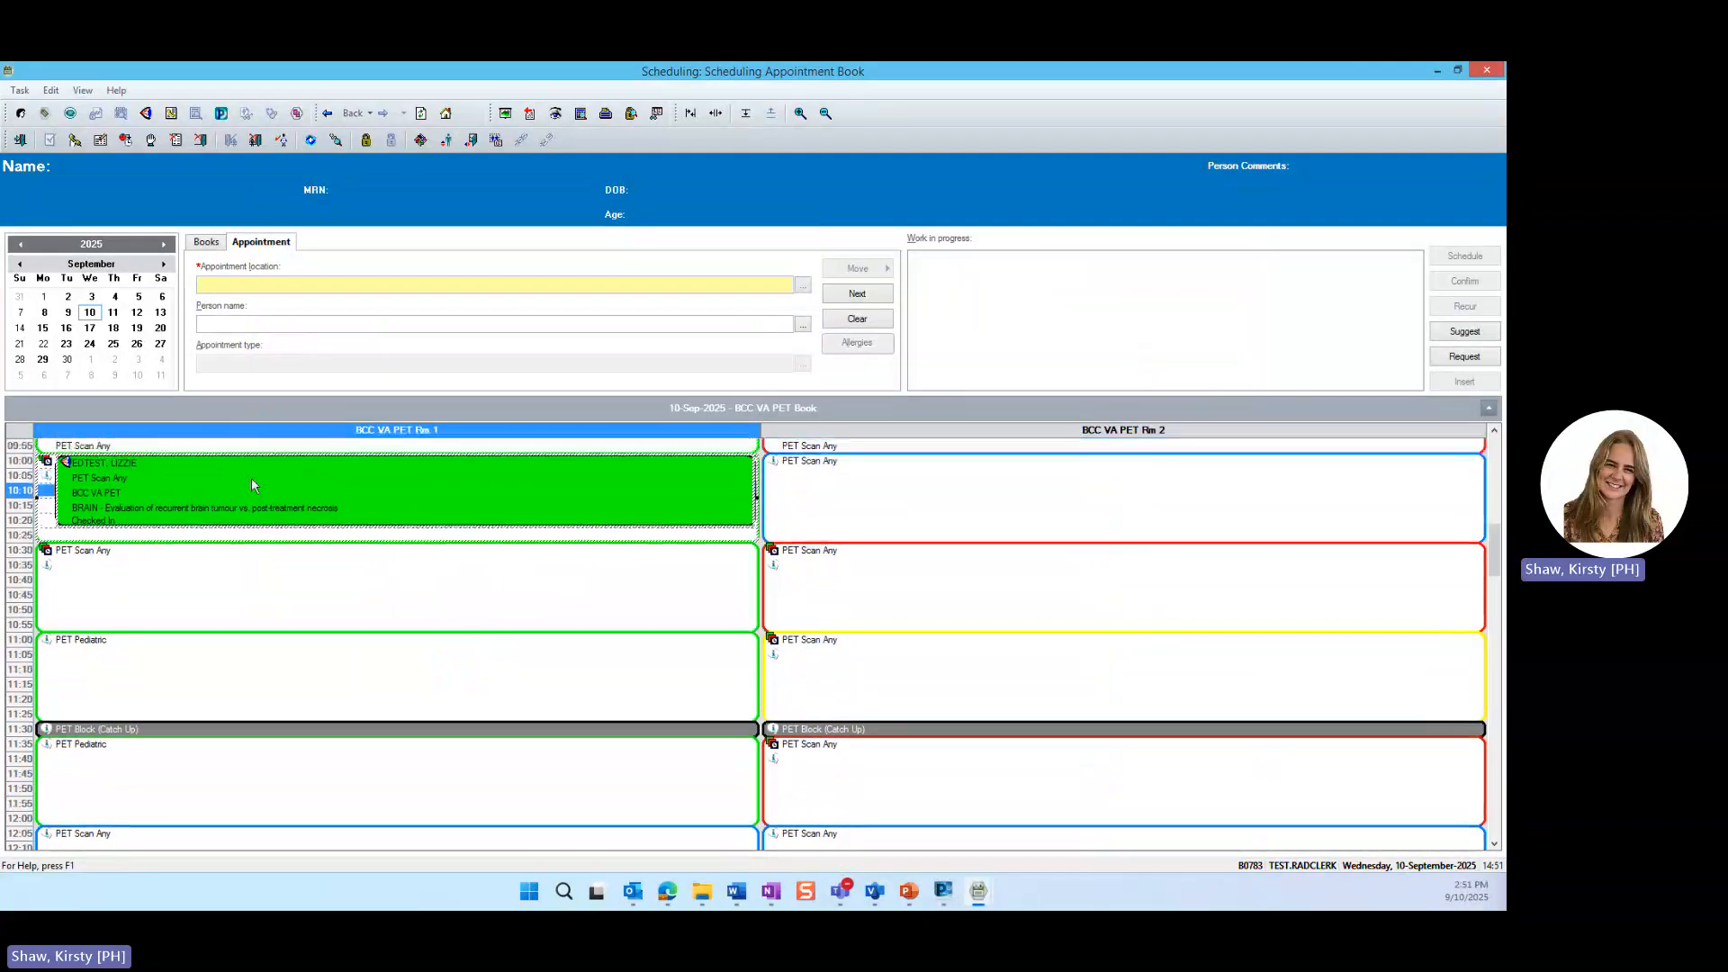
mouse_move(106, 524)
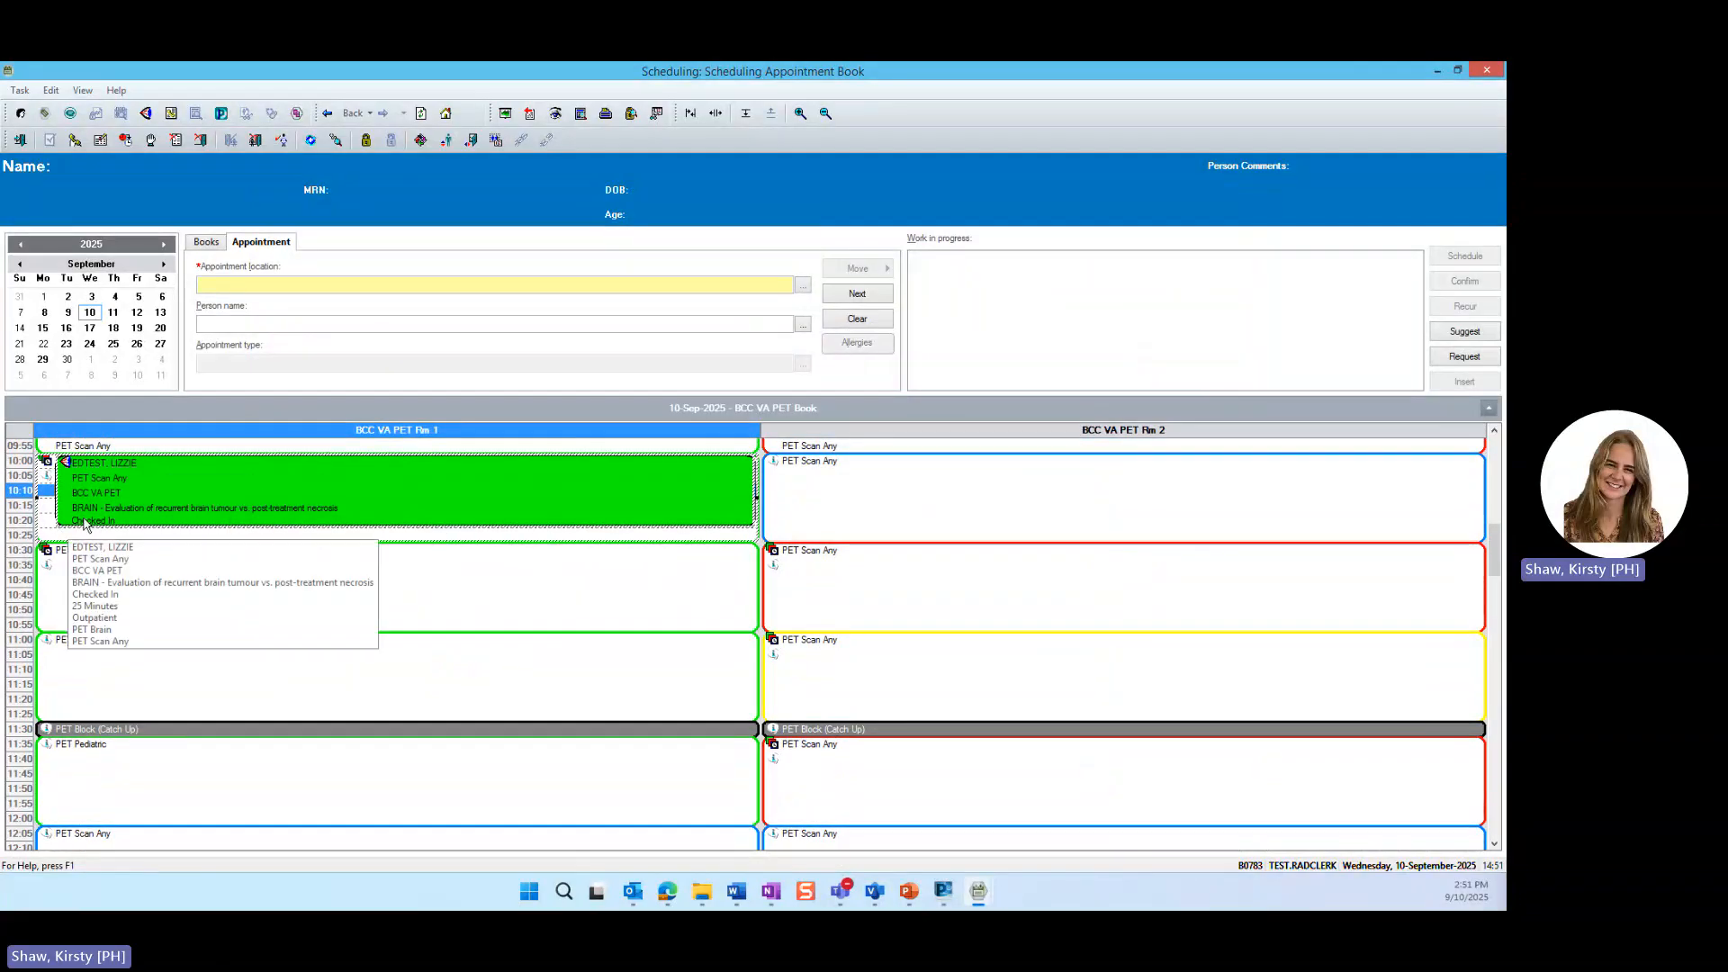